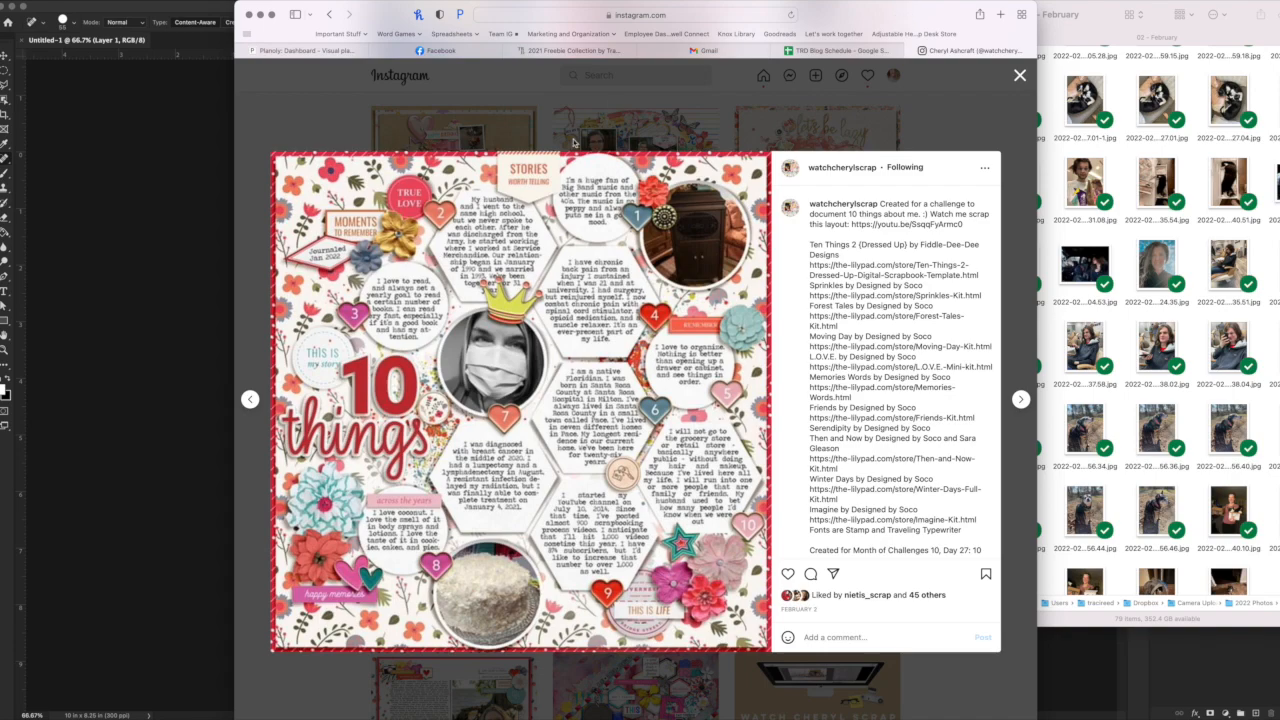
# Switch to Photoshop and set the Polygon tool's star ratio to 100% with a 100 by 100 px trial hexagon, undoing the trial shape.
pyautogui.click(125, 222)
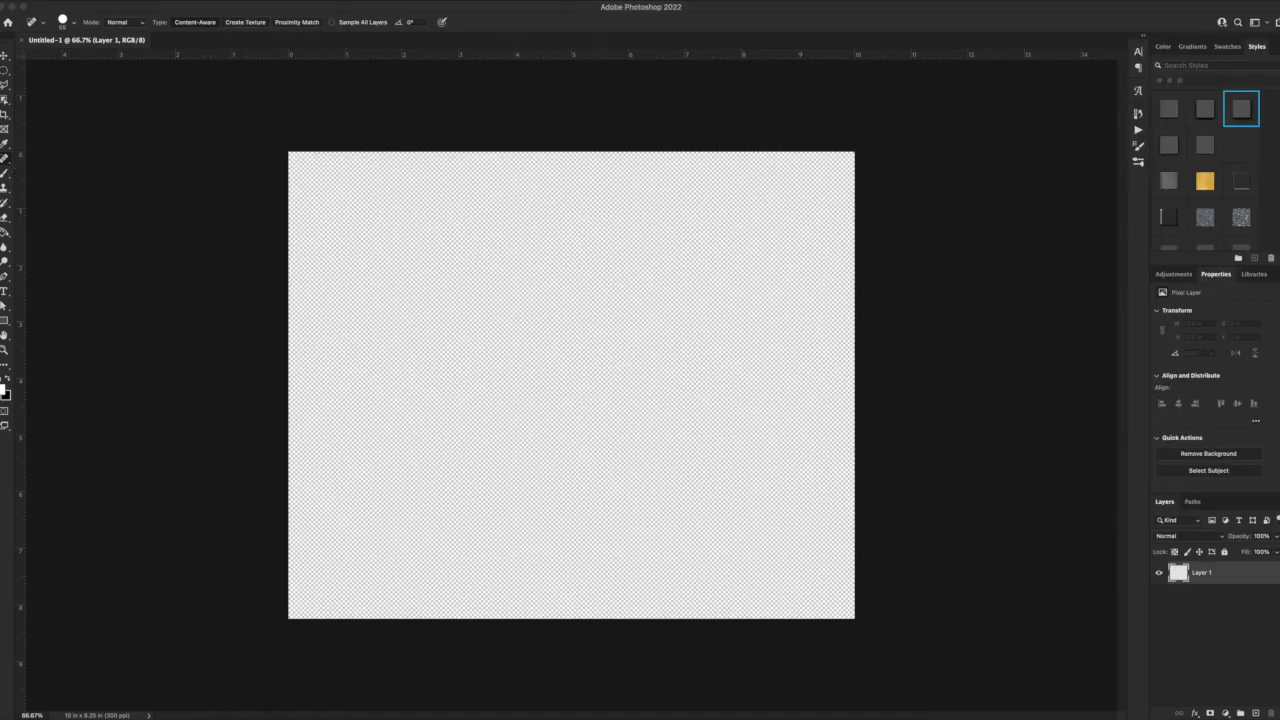
pyautogui.click(4, 323)
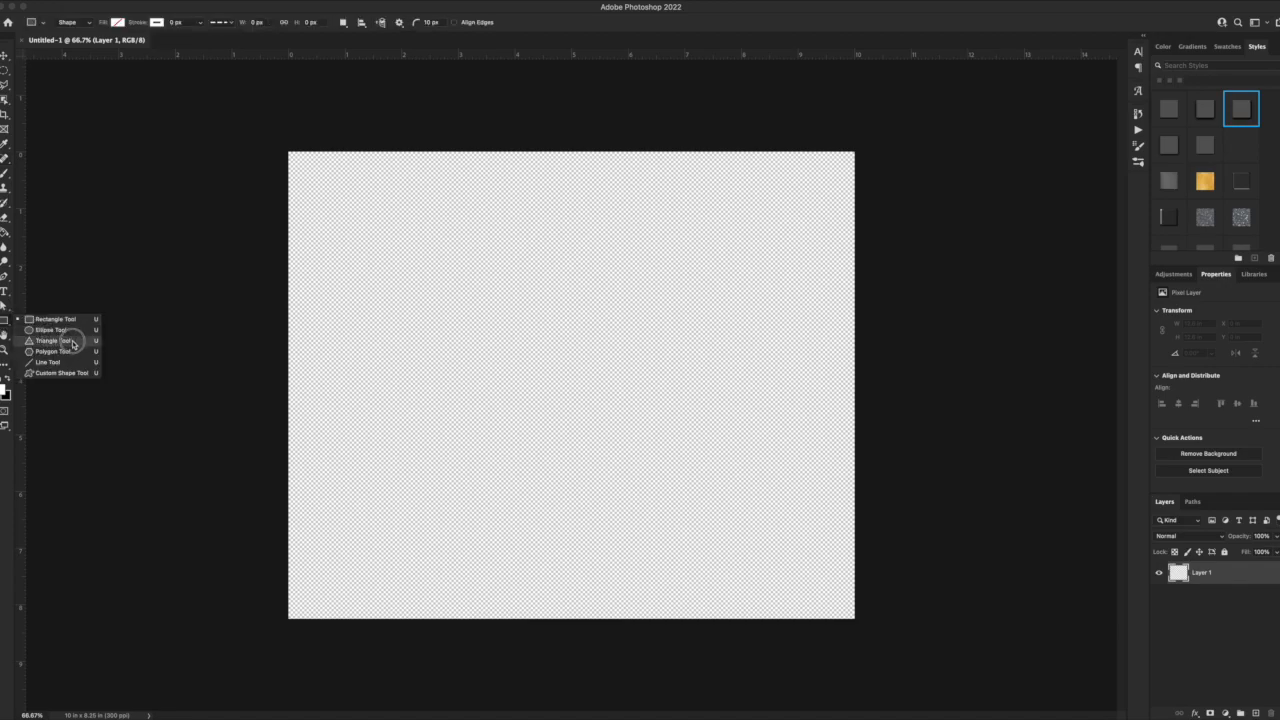
pyautogui.click(70, 344)
pyautogui.click(739, 421)
pyautogui.moveTo(710, 427); pyautogui.dragTo(675, 427)
pyautogui.write('0')
pyautogui.press('Return')
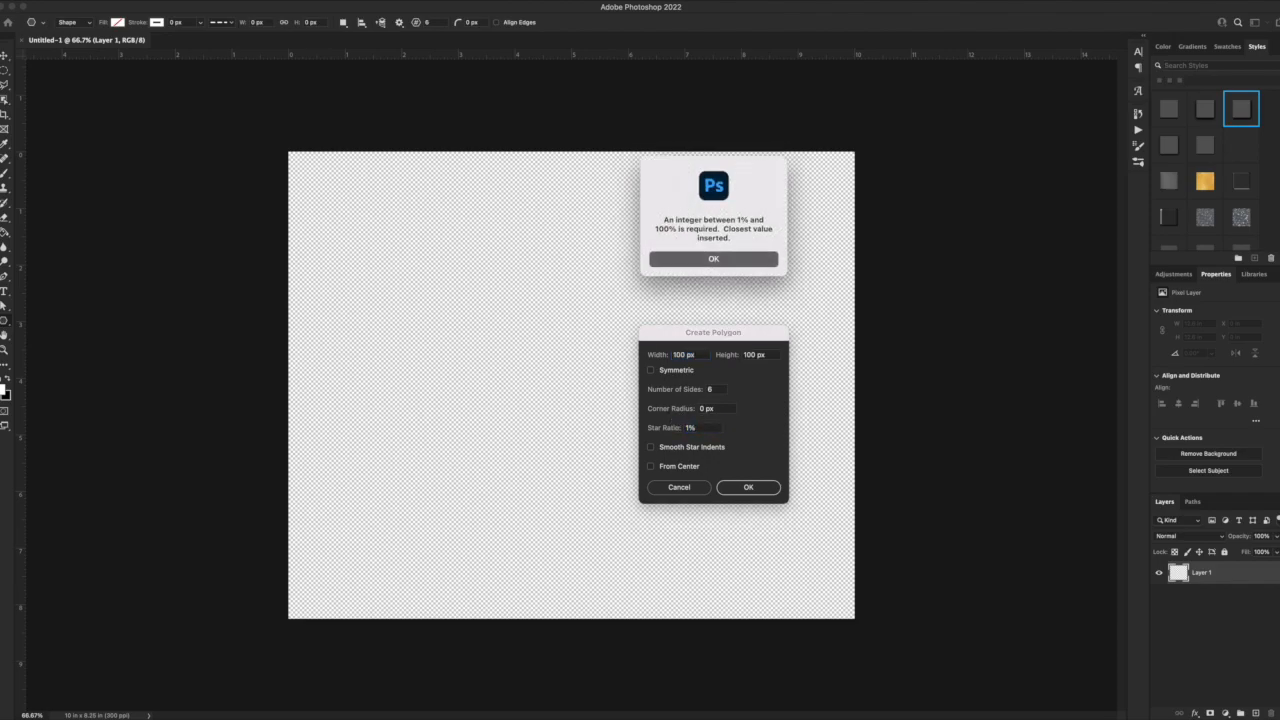
pyautogui.press('Return')
pyautogui.write('100')
pyautogui.press('Return')
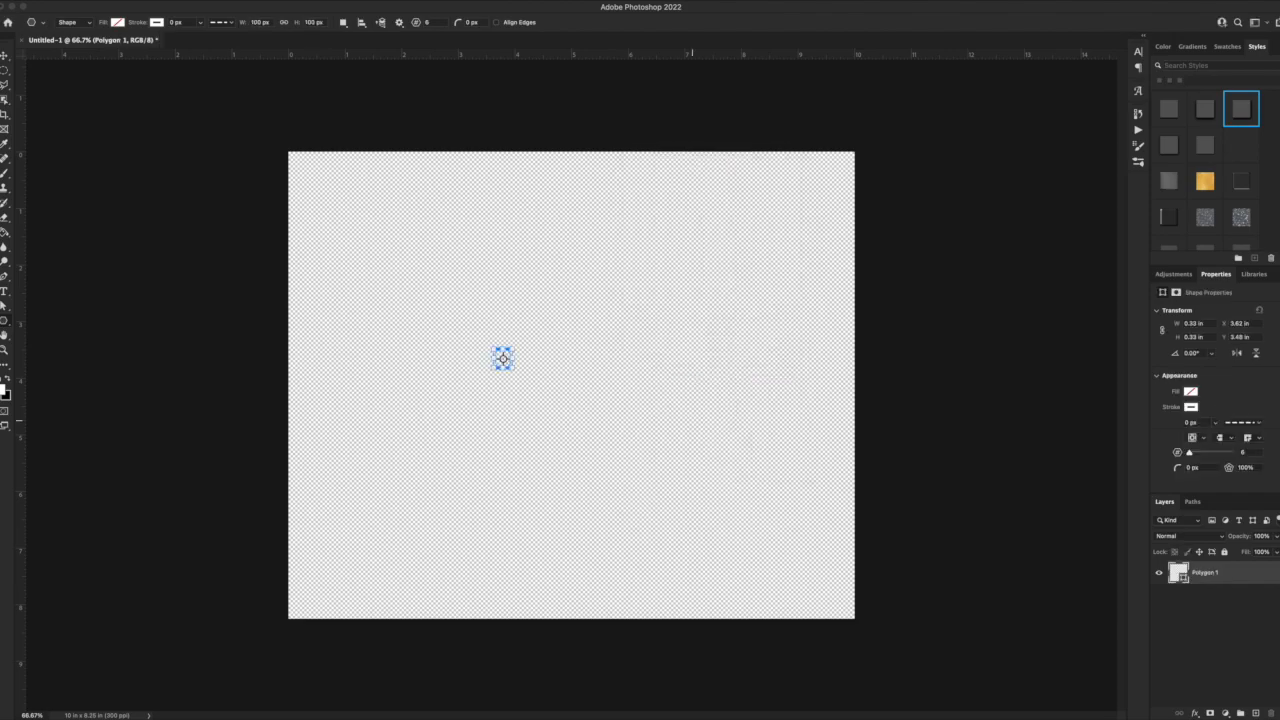
pyautogui.hotkey('ctrl', 'z')
# Draw a hexagon about 2.07 in wide and 1.8 in high near the canvas centre and fill it black.
pyautogui.moveTo(556, 362); pyautogui.dragTo(672, 463)
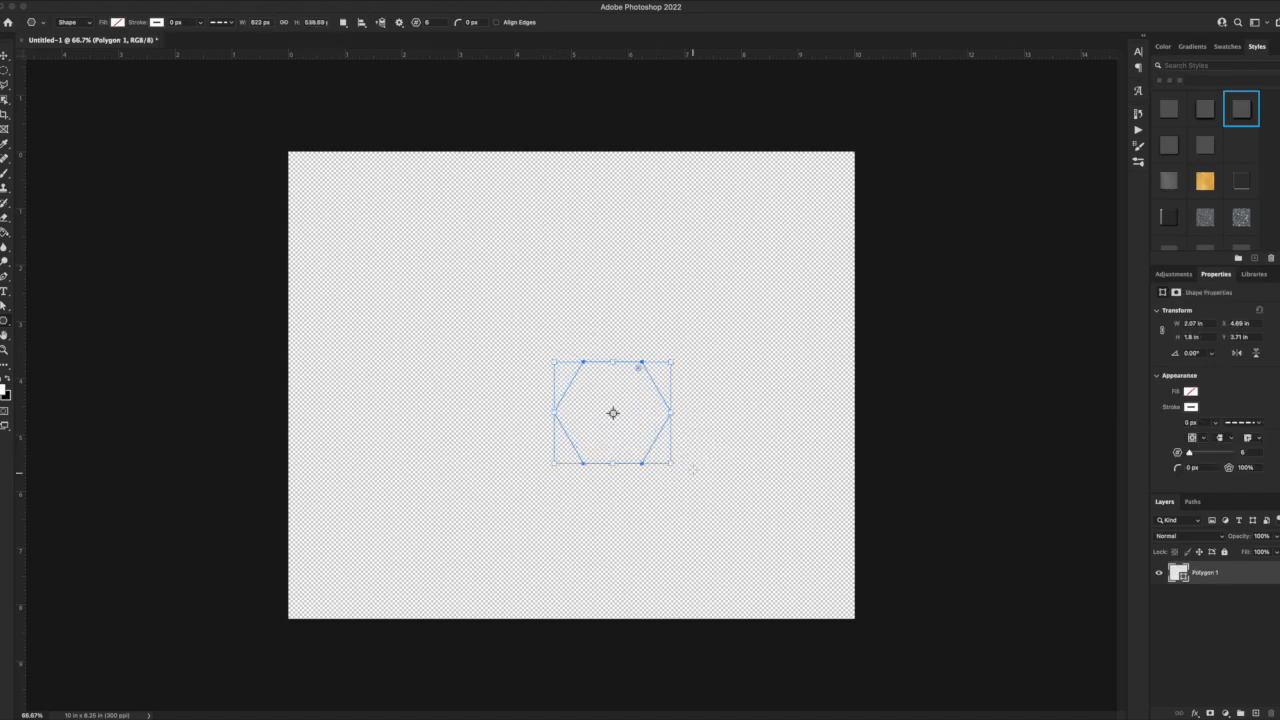
pyautogui.click(118, 22)
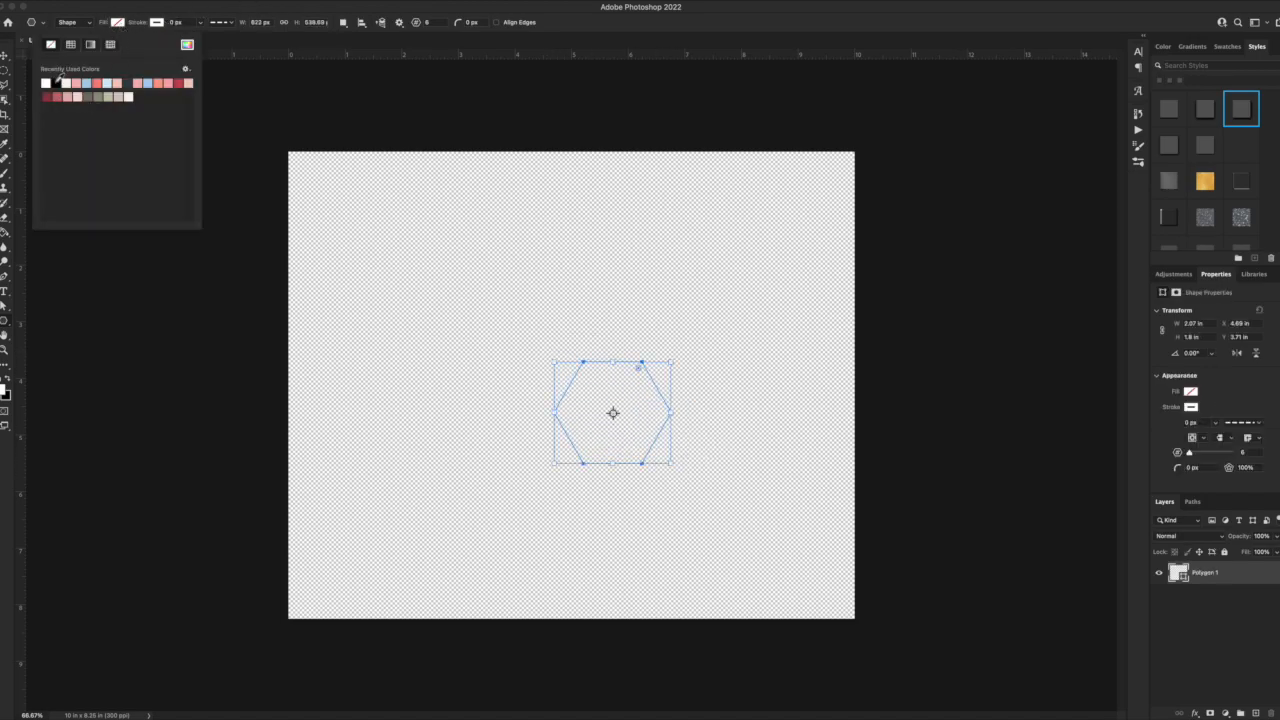
pyautogui.click(56, 81)
# Place a vertical guide at the 5 in centre and copy the hexagon into an interlocking group of three beside it.
pyautogui.click(5, 57)
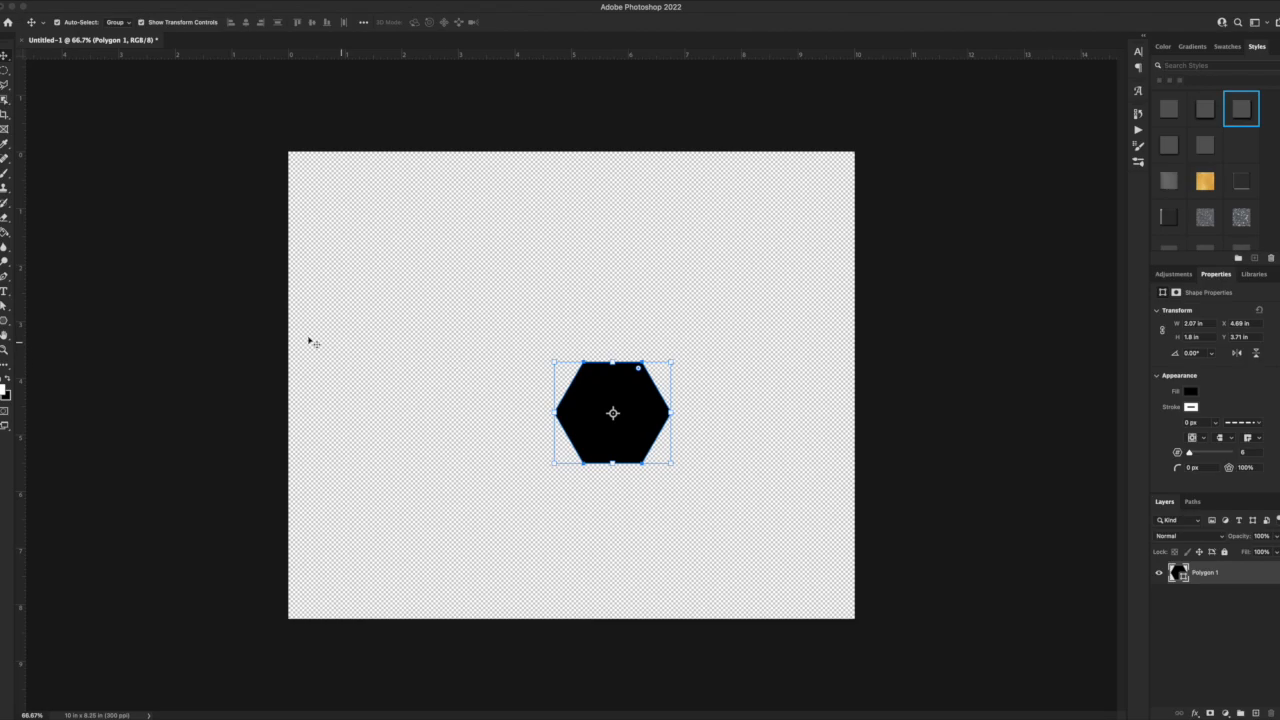
pyautogui.moveTo(12, 368); pyautogui.dragTo(575, 352)
pyautogui.moveTo(614, 414); pyautogui.dragTo(750, 426)
pyautogui.press('super+z')
pyautogui.click(652, 406)
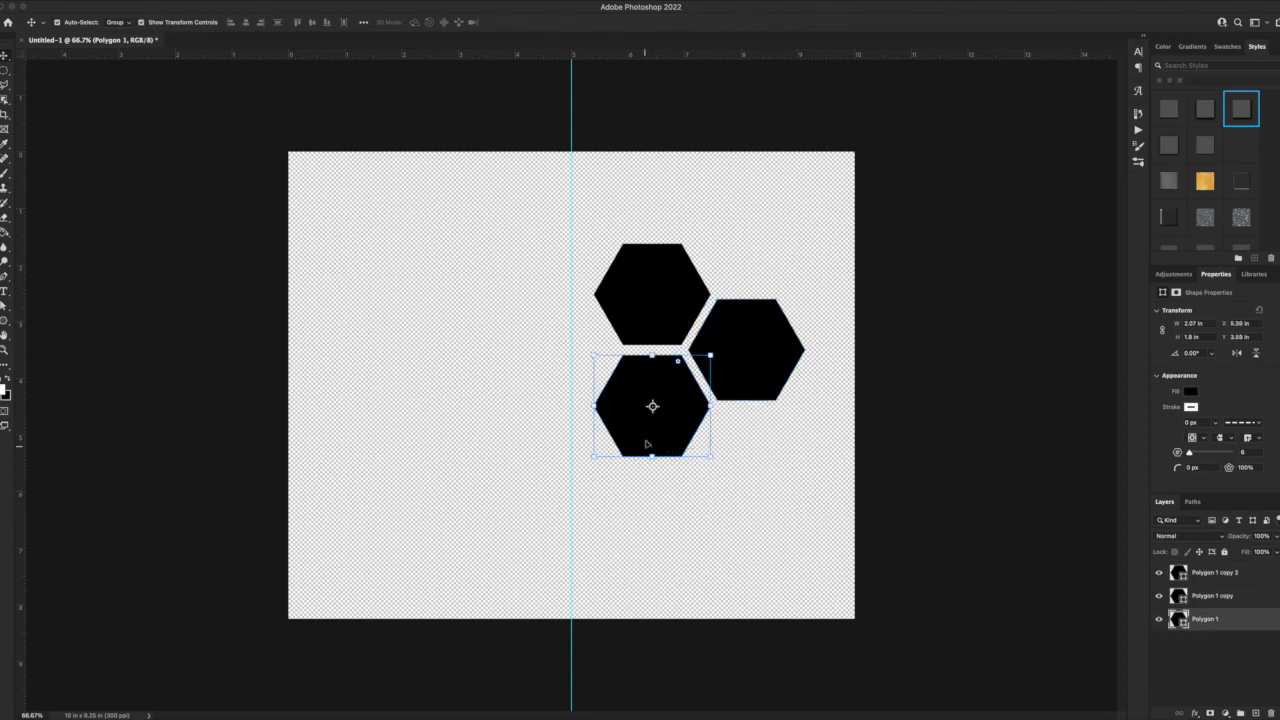
# Duplicate and rearrange the hexagons into an eleven-piece honeycomb, leaving a gap in the middle of the leftmost column.
pyautogui.moveTo(677, 388); pyautogui.dragTo(681, 497)
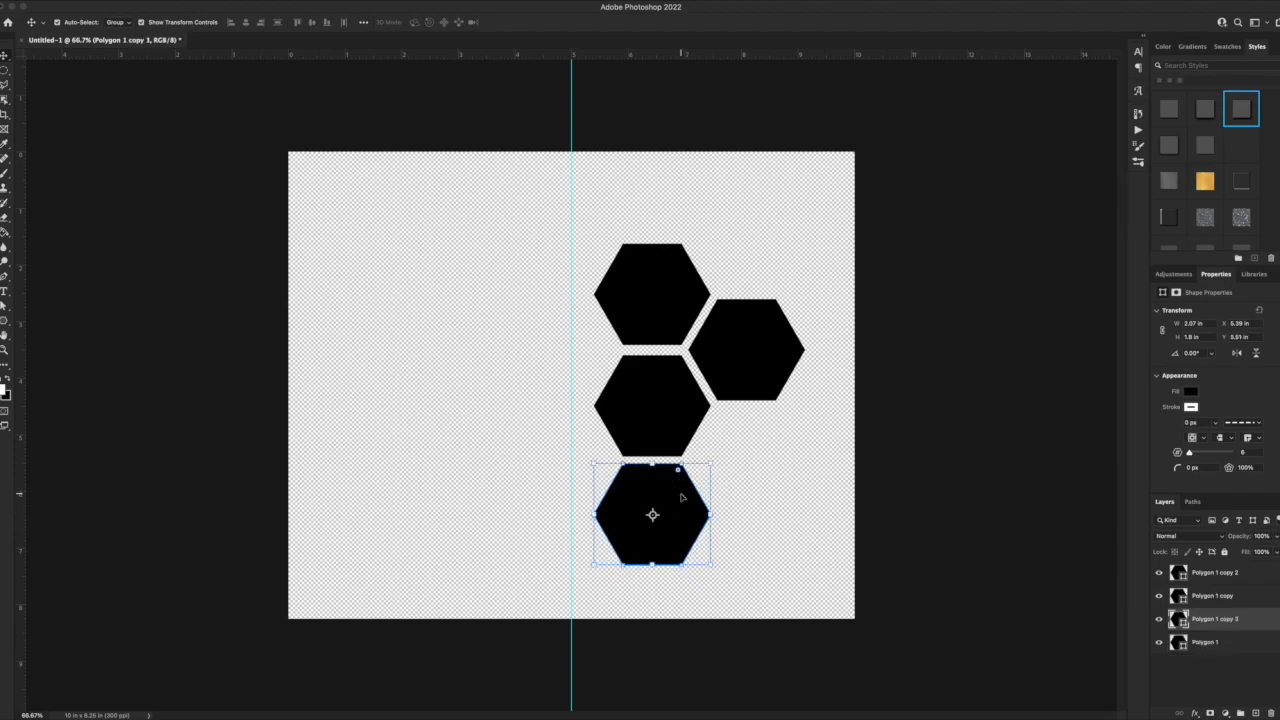
pyautogui.click(742, 375)
pyautogui.moveTo(714, 357); pyautogui.dragTo(746, 457)
pyautogui.click(745, 378)
pyautogui.moveTo(745, 378); pyautogui.dragTo(563, 236)
pyautogui.hotkey('ctrl', 'alt', 'a')
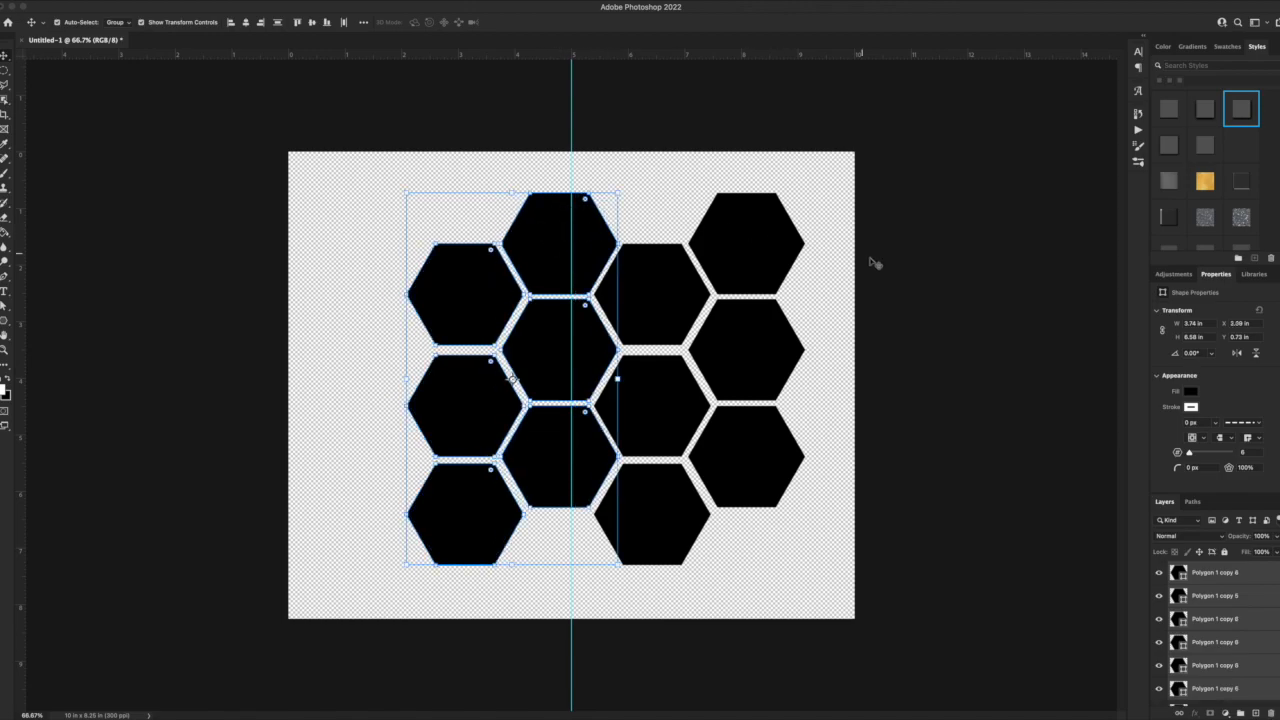
pyautogui.click(817, 251)
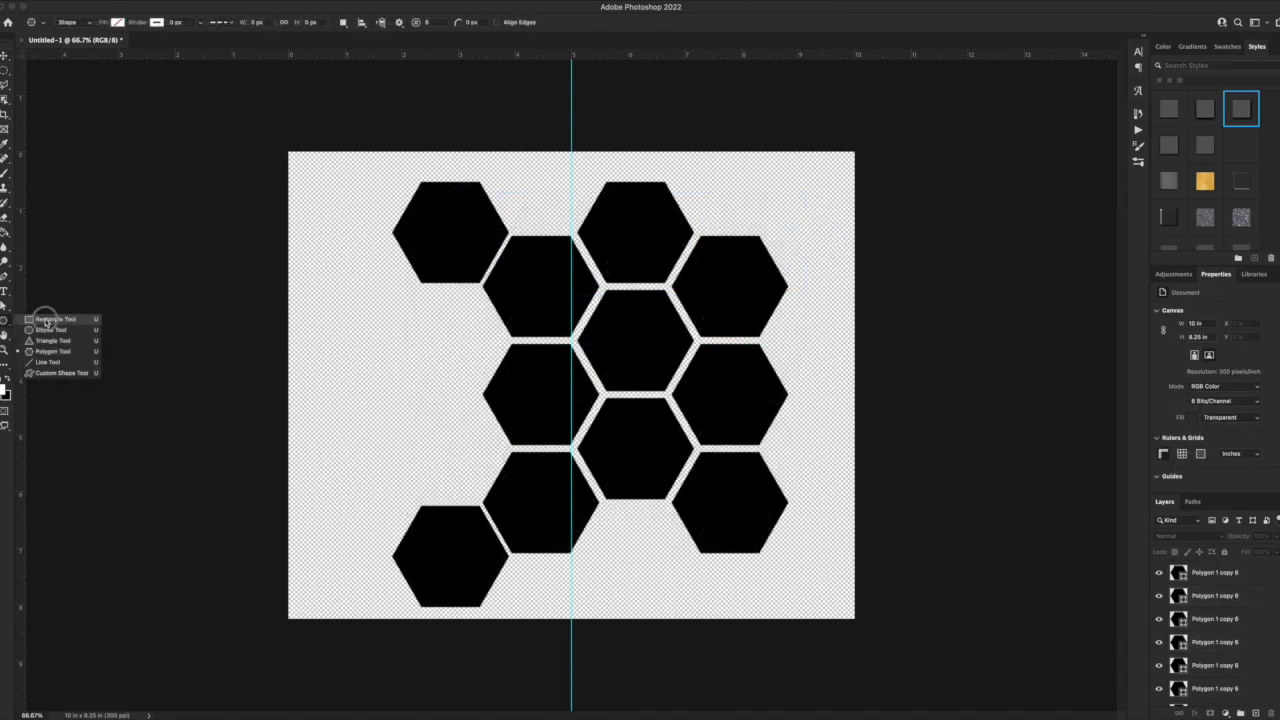
# Create a rectangle 2.75 in wide and 3.75 in high on the left side of the canvas.
pyautogui.click(52, 319)
pyautogui.click(325, 347)
pyautogui.write('2.75')
pyautogui.press('Tab')
pyautogui.hotkey('shift', 'Tab')
pyautogui.press('Right')
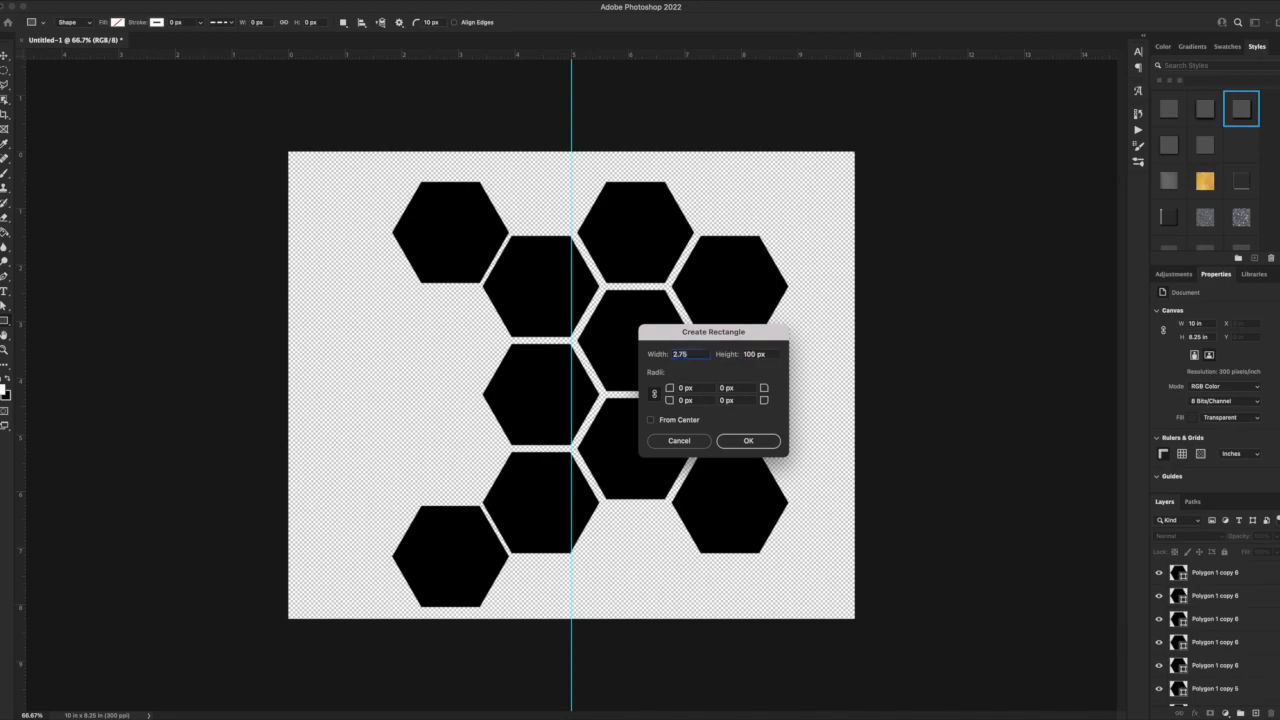
pyautogui.write('in')
pyautogui.press('Tab')
pyautogui.write('3.7')
pyautogui.press('Return')
# Fill the rectangle black and move it into the gap between the two leftmost hexagons.
pyautogui.click(118, 21)
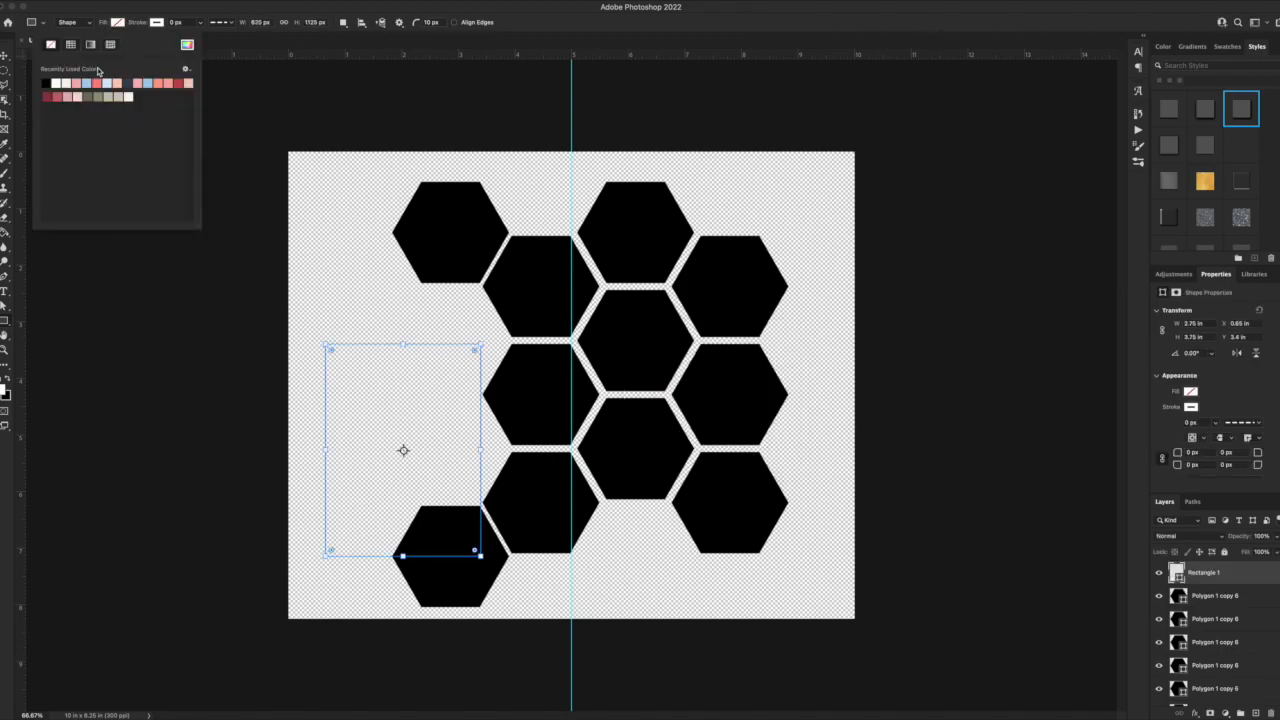
pyautogui.click(22, 70)
pyautogui.click(7, 55)
pyautogui.moveTo(392, 362); pyautogui.dragTo(416, 326)
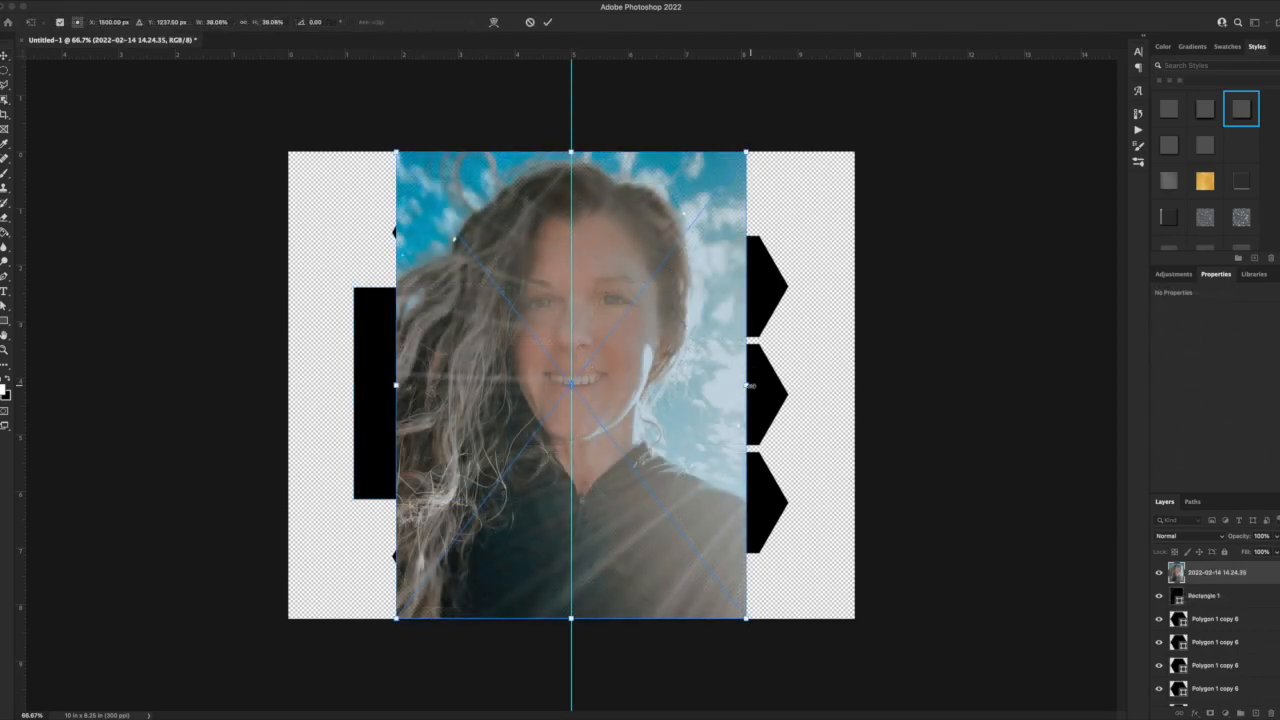
# Scale the placed portrait photo 2022-02-14 14.24.35 to about 17.5% and position it over the black rectangle.
pyautogui.moveTo(750, 385); pyautogui.dragTo(570, 386)
pyautogui.moveTo(478, 277); pyautogui.dragTo(480, 284)
pyautogui.moveTo(495, 472); pyautogui.dragTo(439, 470)
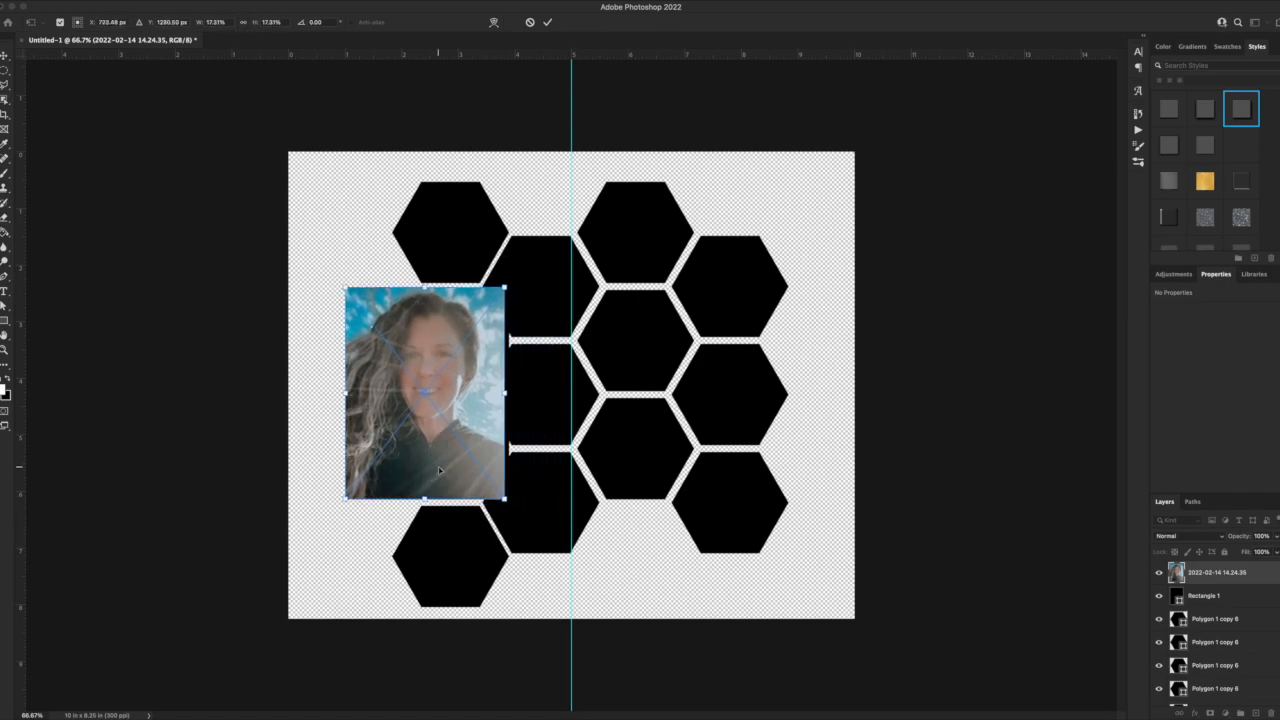
pyautogui.press('Return')
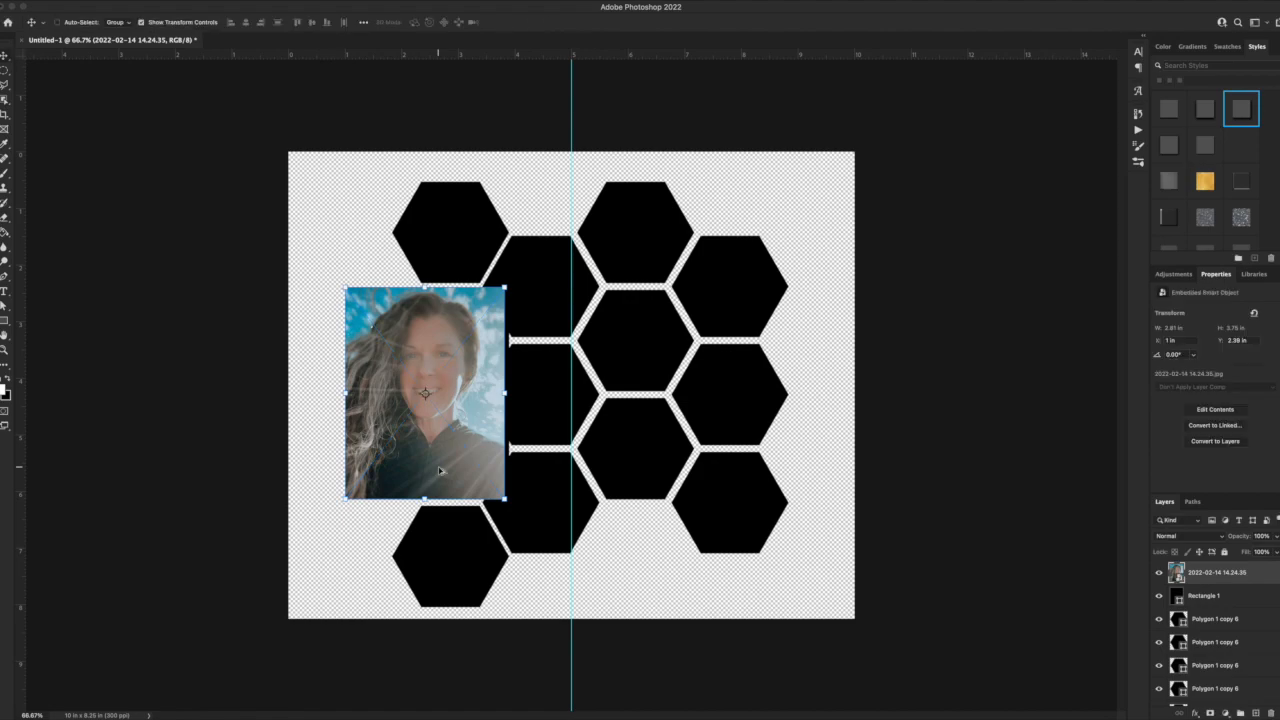
# Clip the portrait photo to the rectangle and nudge it sideways so that it fills the frame.
pyautogui.hotkey('ctrl', 'alt', 'g')
pyautogui.moveTo(457, 353); pyautogui.dragTo(474, 353)
pyautogui.click(851, 416)
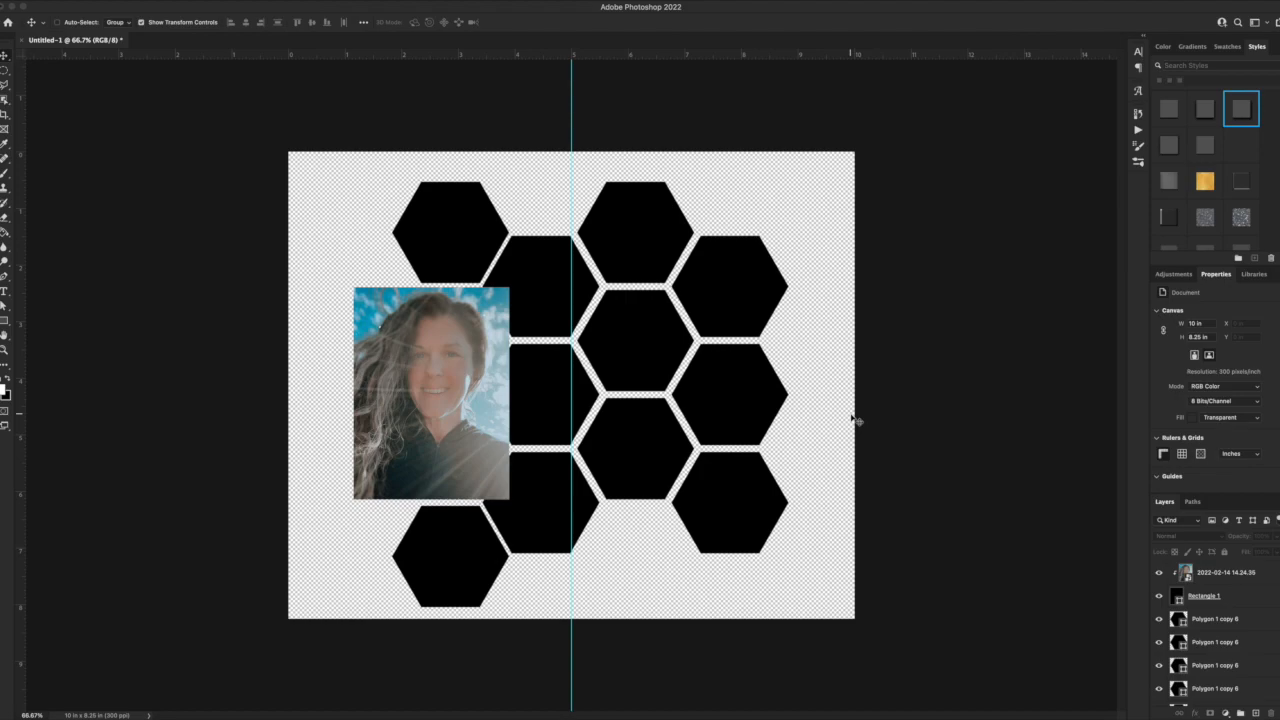
# Examine the reference hexagon layout on Instagram in the browser and return to Photoshop.
pyautogui.hotkey('ctrl', "'")
pyautogui.hotkey('ctrl', "'")
pyautogui.press('super+Tab')
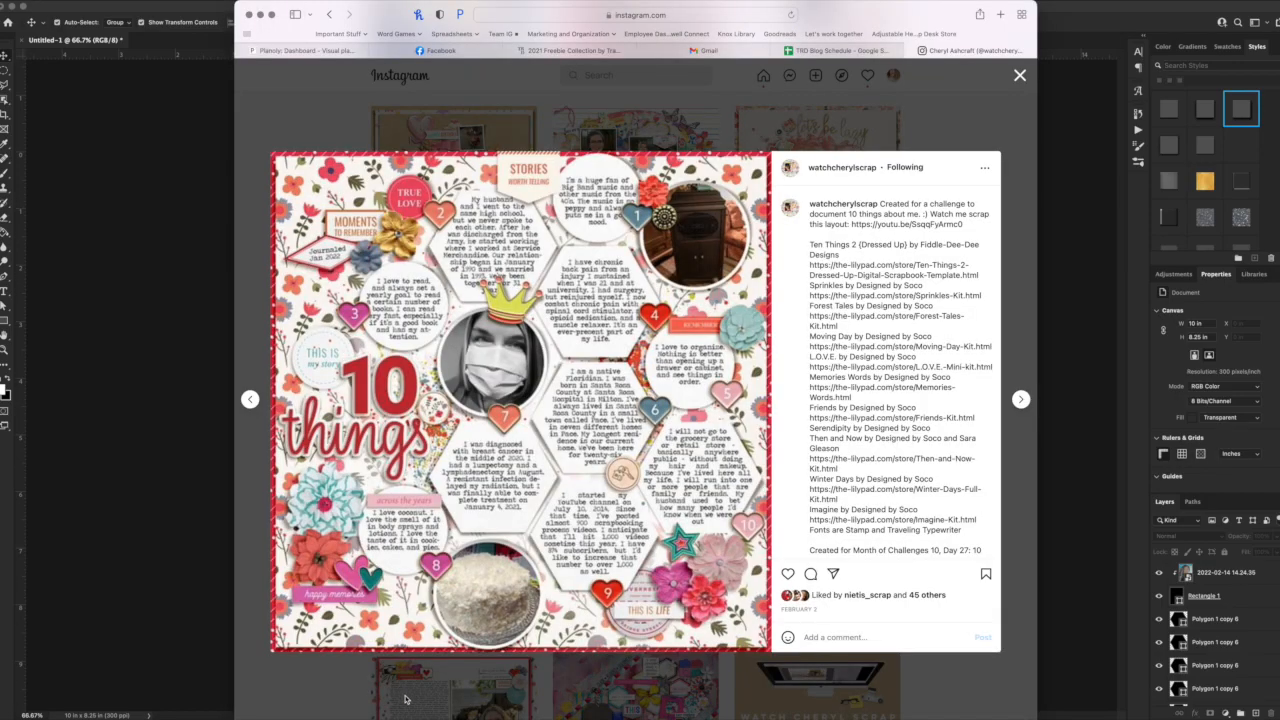
pyautogui.click(177, 463)
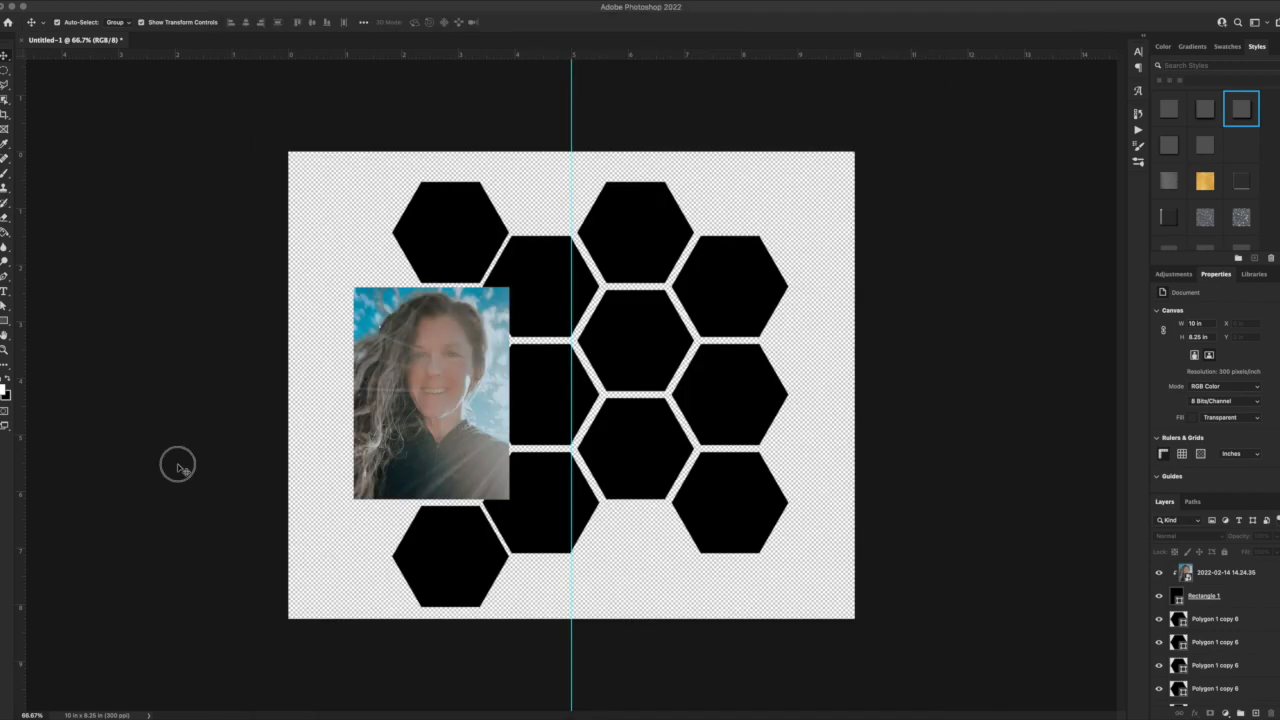
# Select the whole honeycomb with the photo and shift it about 0.6 in to the left.
pyautogui.click(742, 387)
pyautogui.moveTo(352, 172); pyautogui.dragTo(525, 540)
pyautogui.moveTo(522, 537); pyautogui.dragTo(488, 537)
pyautogui.moveTo(808, 566); pyautogui.dragTo(569, 245)
pyautogui.hotkey('ctrl', 'z')
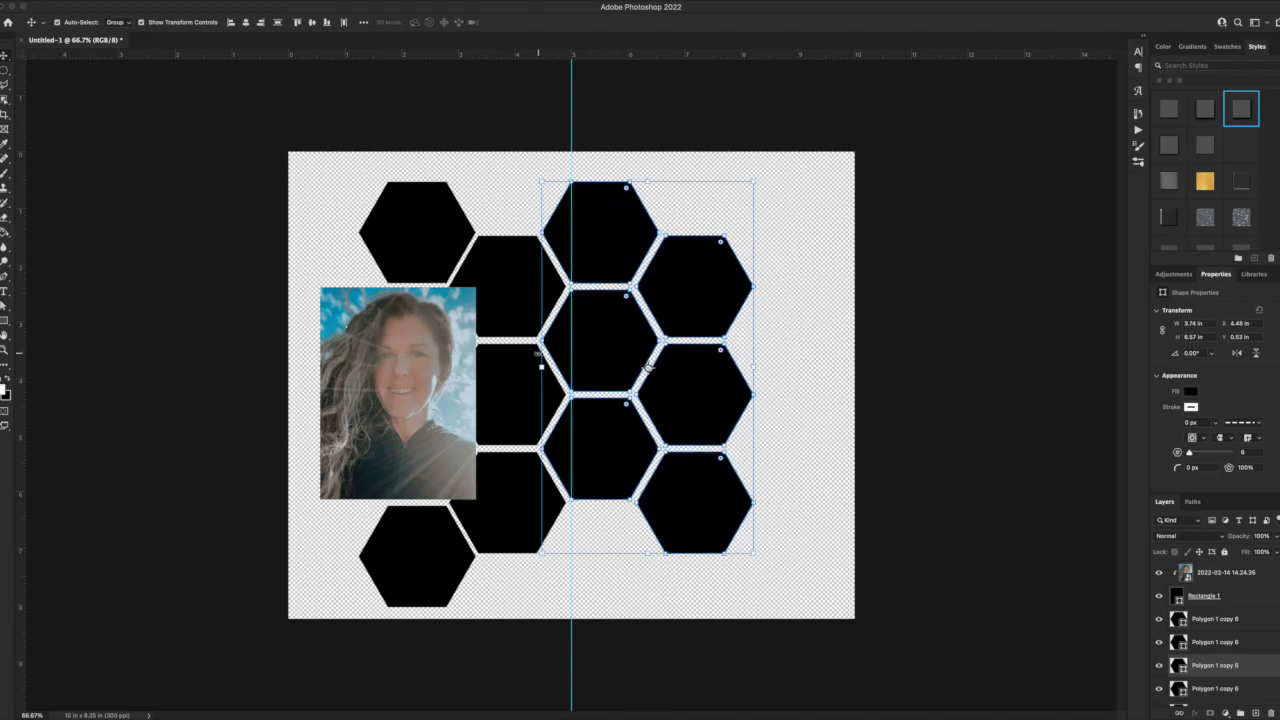
# Delete the middle hexagon in the rightmost column.
pyautogui.click(419, 374)
pyautogui.click(738, 402)
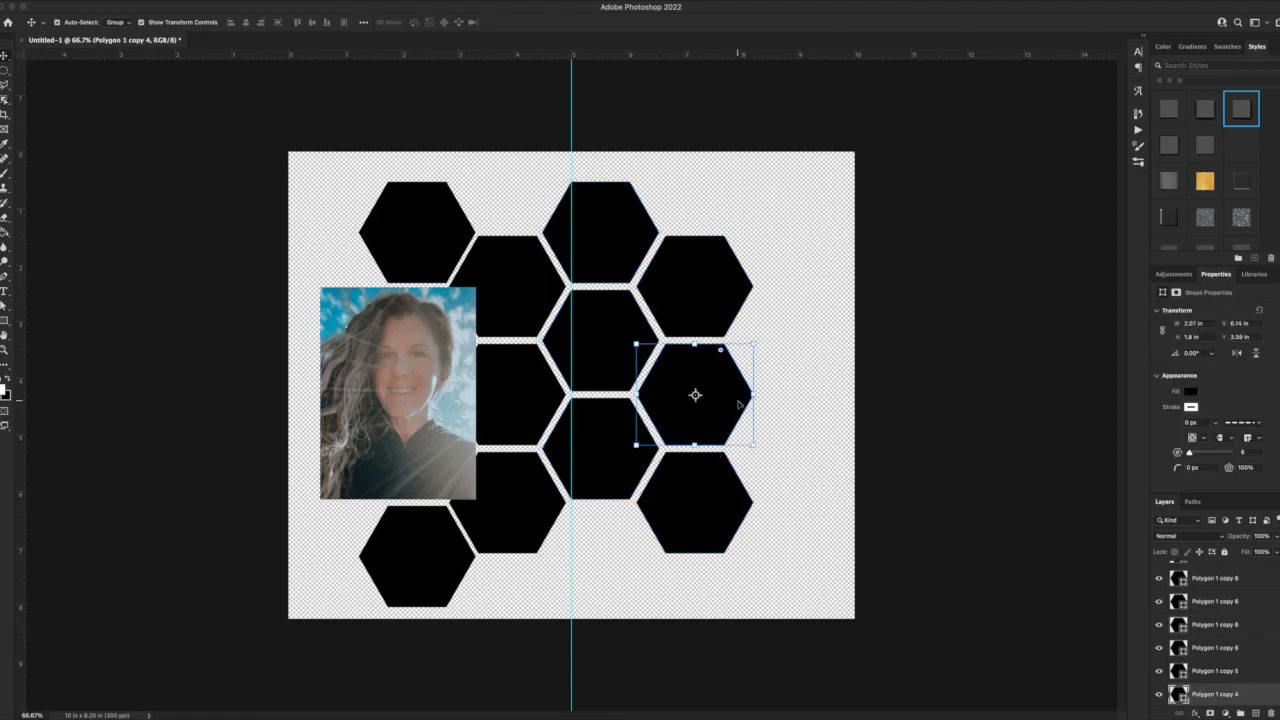
pyautogui.press('Delete')
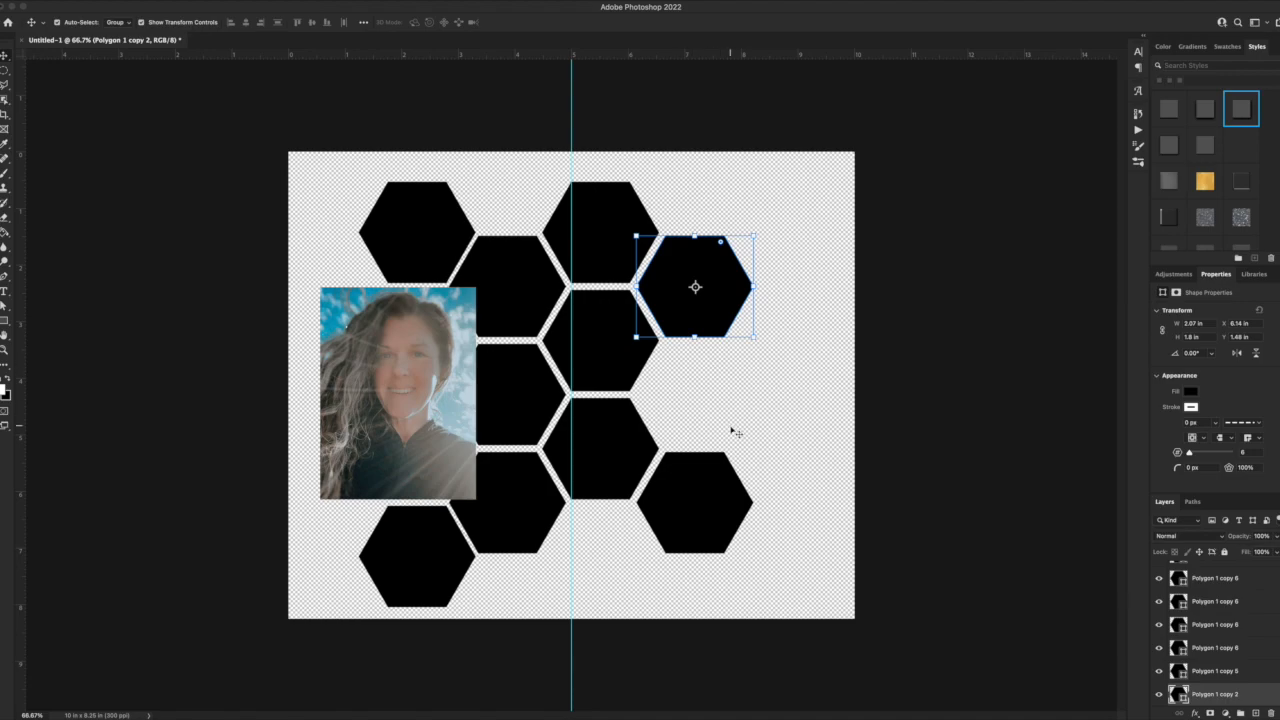
pyautogui.moveTo(744, 448); pyautogui.dragTo(604, 207)
pyautogui.hotkey('ctrl', 't')
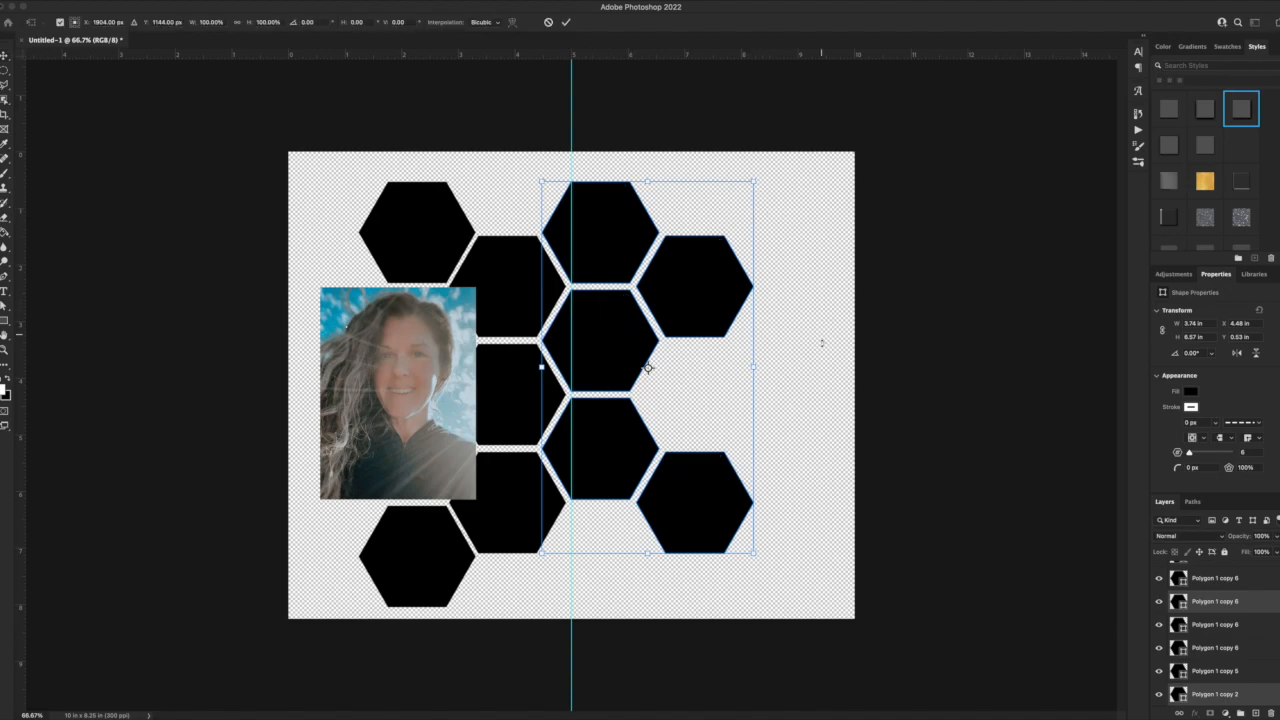
pyautogui.press('Return')
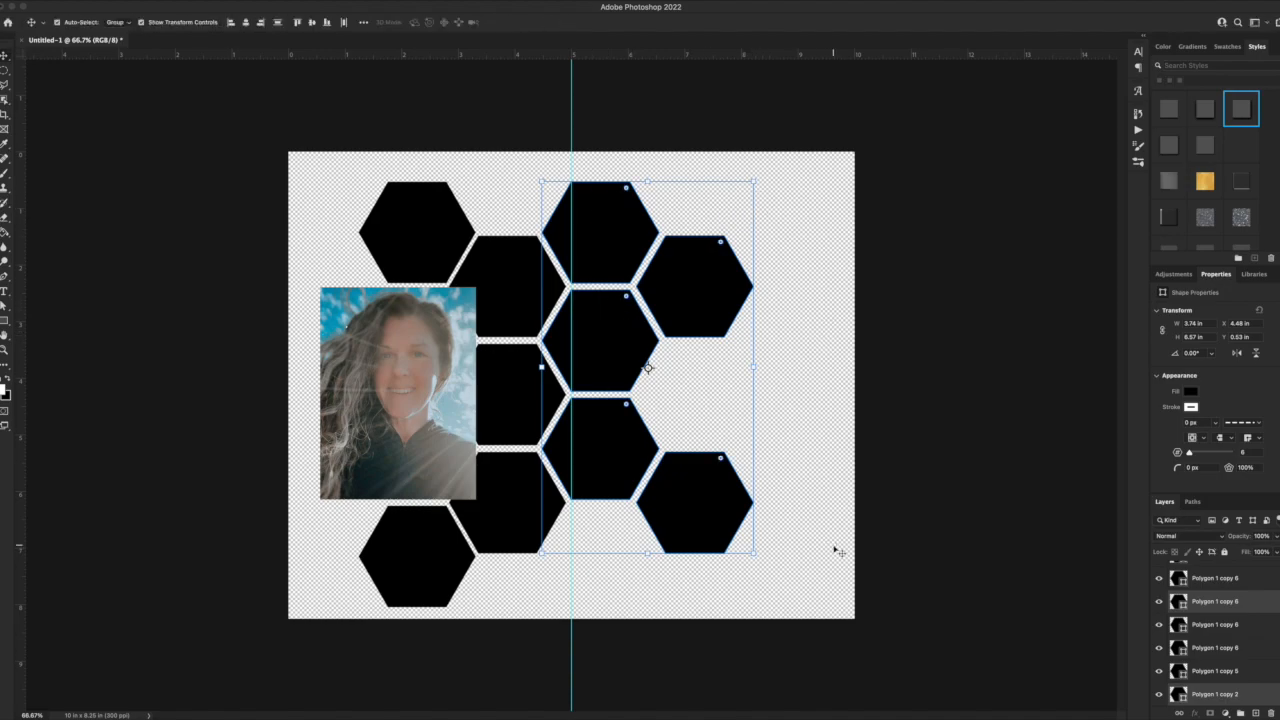
pyautogui.click(907, 476)
# Select the black hexagons across the honeycomb and give them a white fill with a 1 px black stroke.
pyautogui.click(620, 212)
pyautogui.keyDown('shift'); pyautogui.click(714, 288); pyautogui.keyUp('shift')
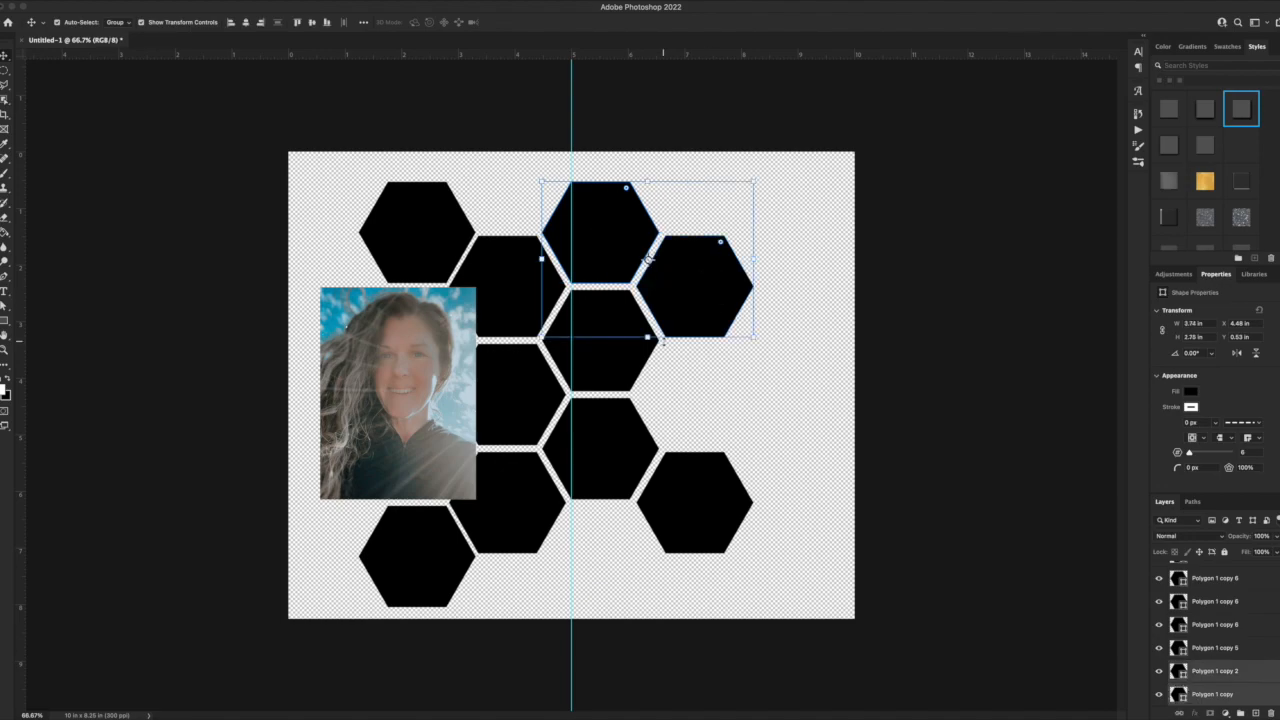
pyautogui.keyDown('shift'); pyautogui.click(552, 406); pyautogui.keyUp('shift')
pyautogui.keyDown('shift'); pyautogui.click(426, 573); pyautogui.keyUp('shift')
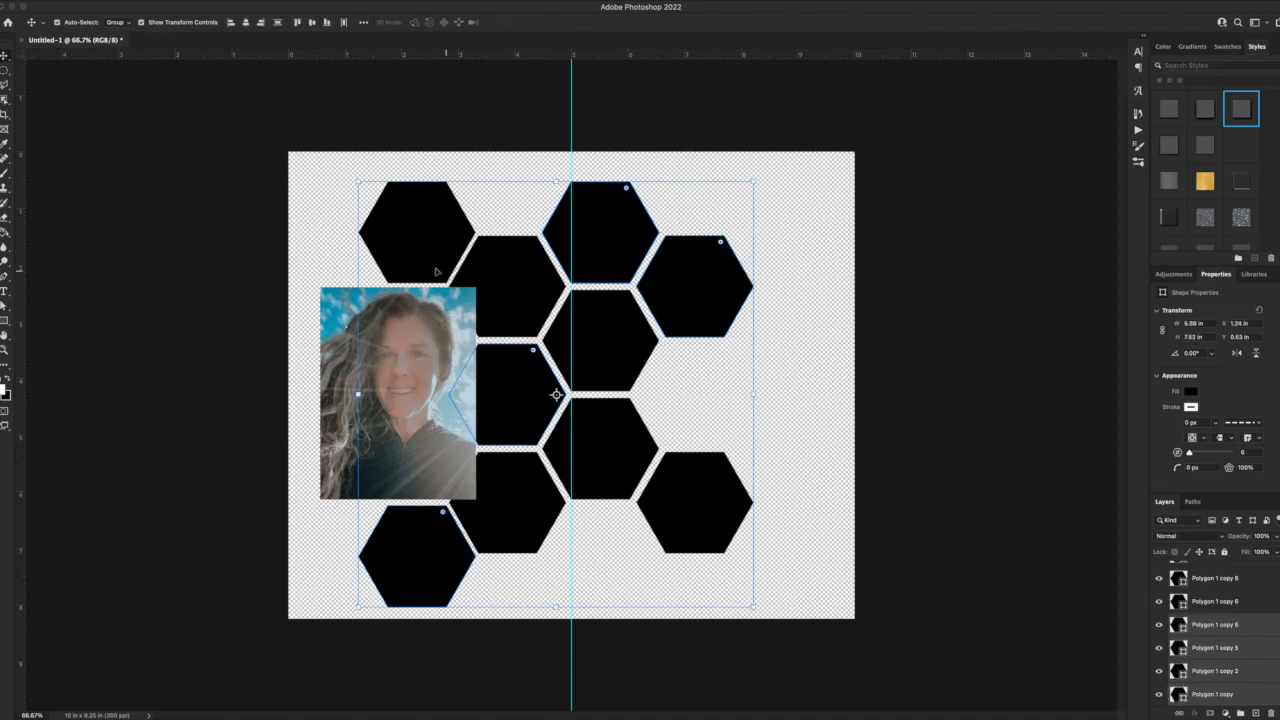
pyautogui.keyDown('shift'); pyautogui.click(428, 269); pyautogui.keyUp('shift')
pyautogui.keyDown('shift'); pyautogui.click(706, 525); pyautogui.keyUp('shift')
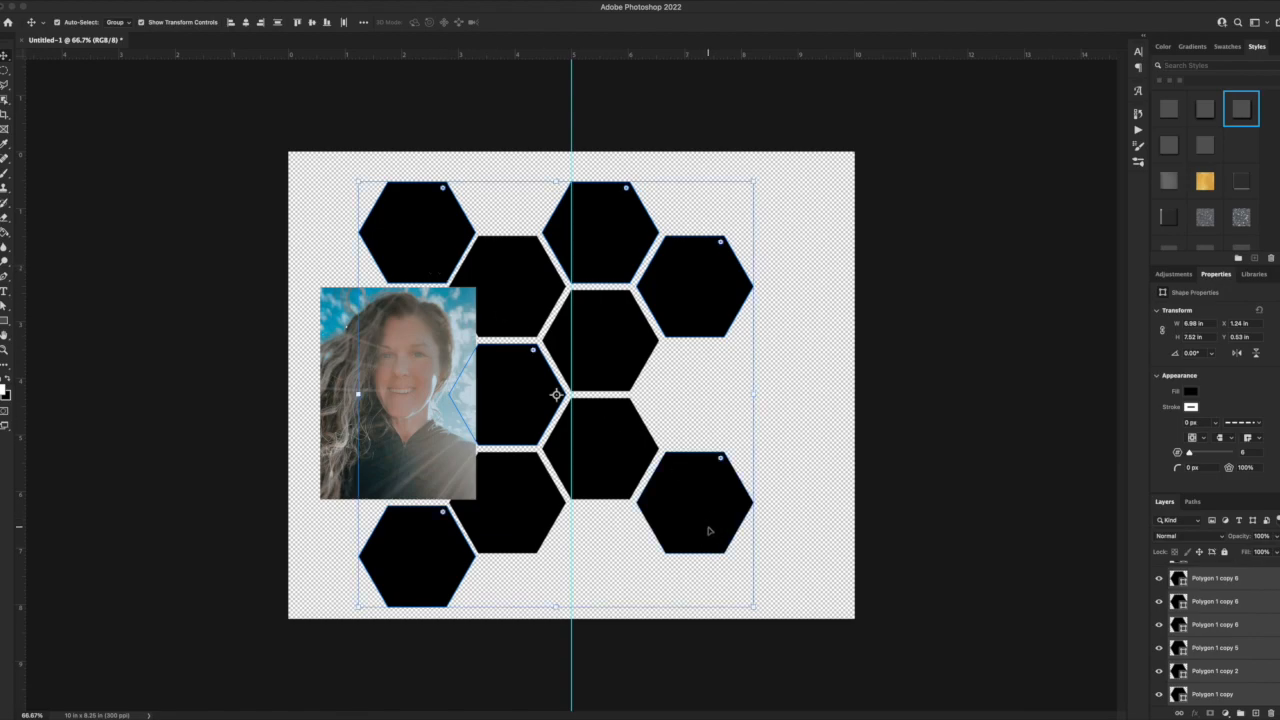
pyautogui.click(11, 322)
pyautogui.click(158, 21)
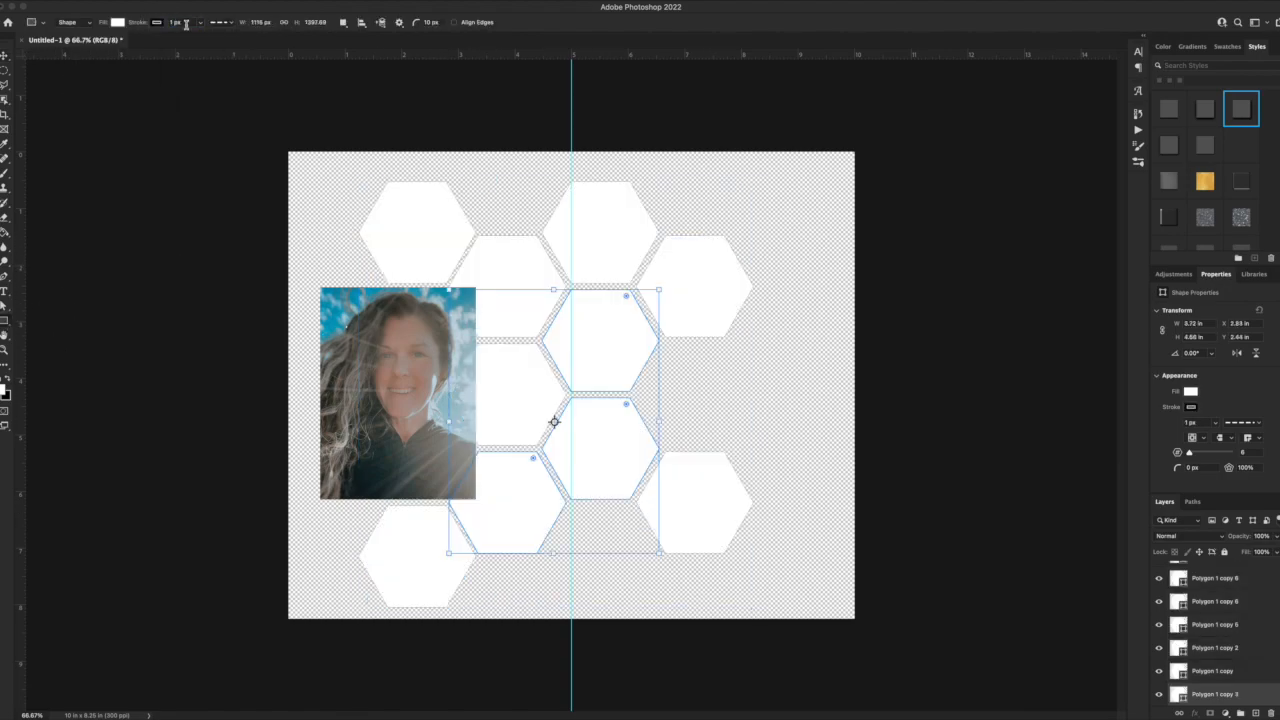
# Change the stroke of the last three selected hexagons to a solid line and deselect them.
pyautogui.click(220, 24)
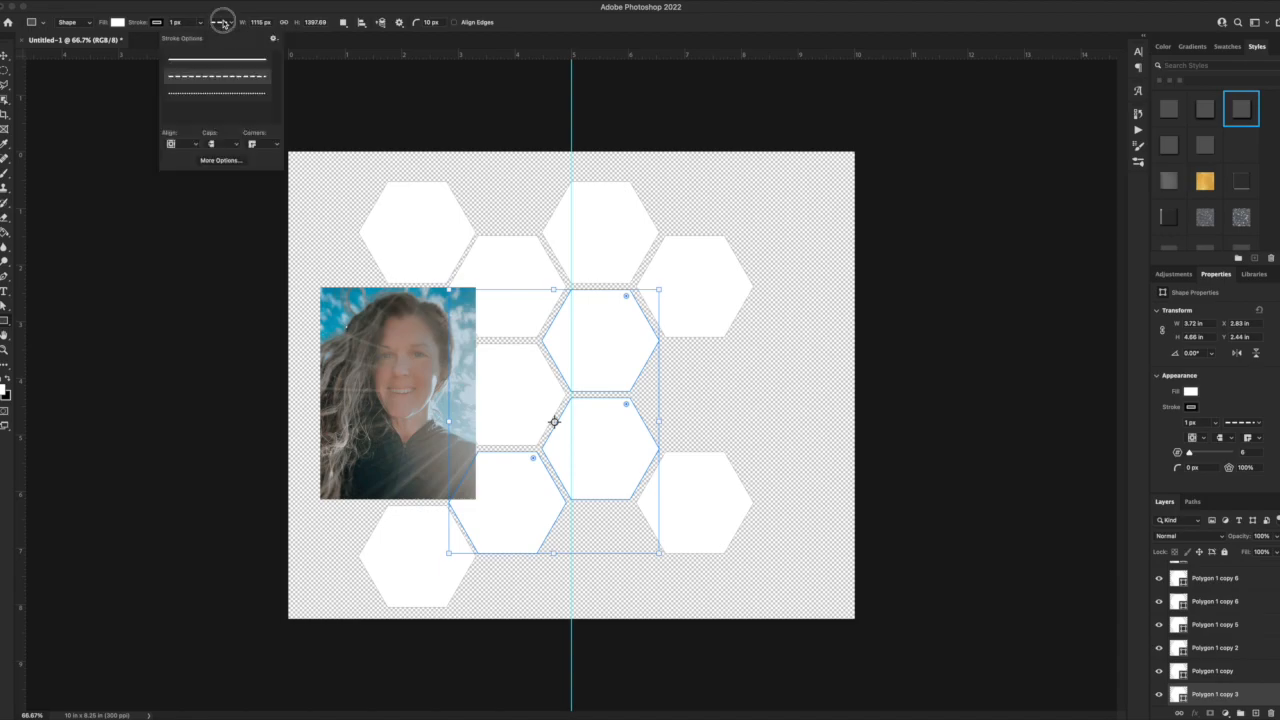
pyautogui.click(184, 62)
pyautogui.click(152, 193)
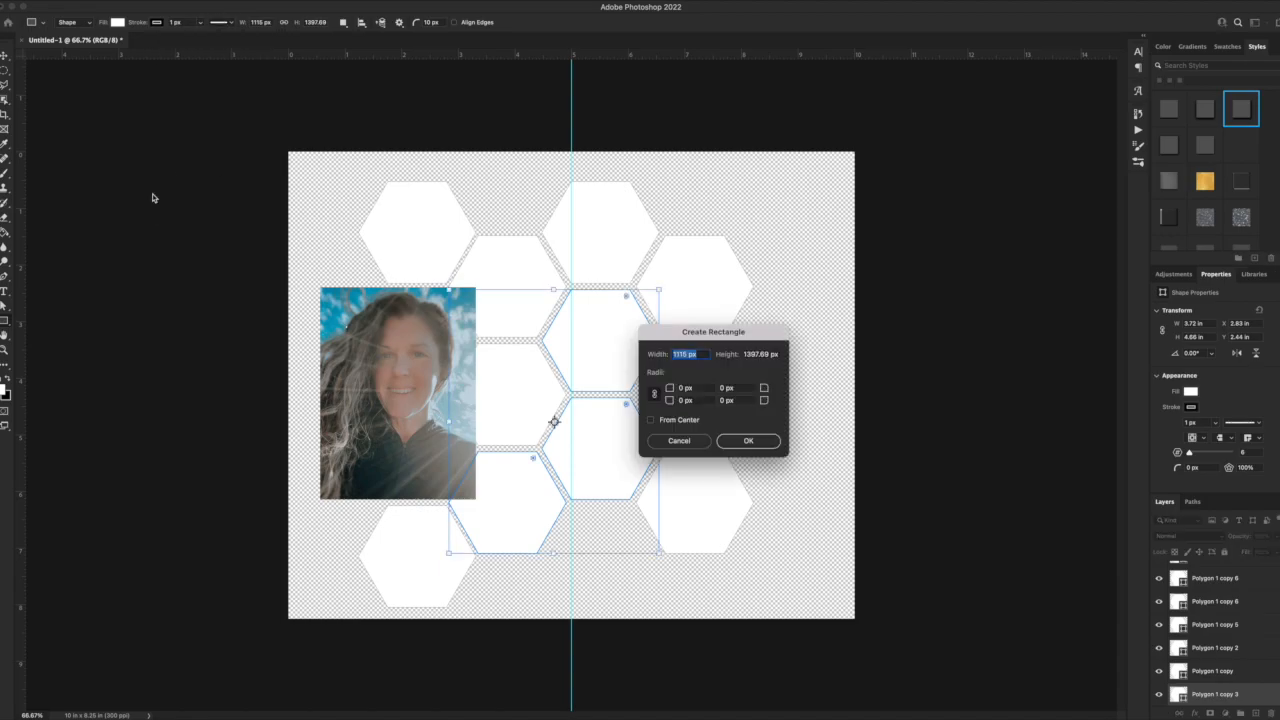
pyautogui.press('Escape')
pyautogui.press('v')
pyautogui.click(75, 128)
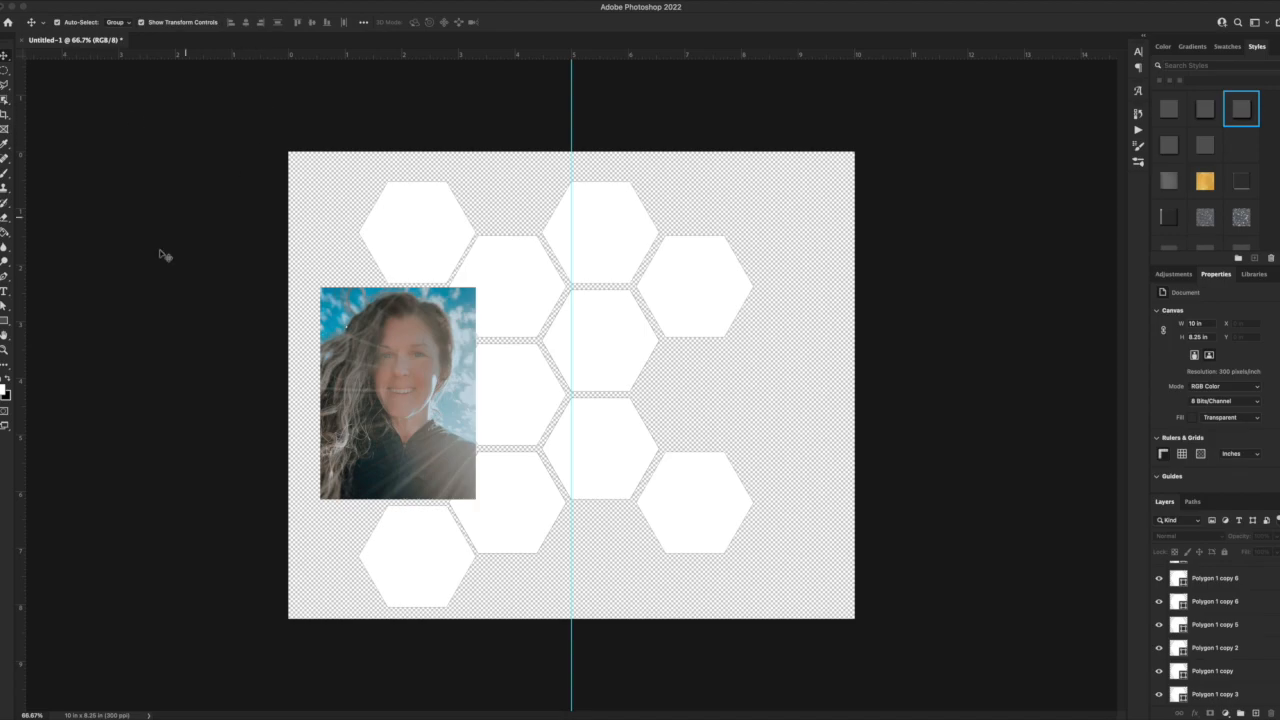
# Add the text TITLE in the gap of the rightmost hexagon column and colour it black.
pyautogui.press('t')
pyautogui.click(704, 398)
pyautogui.write('TITLE')
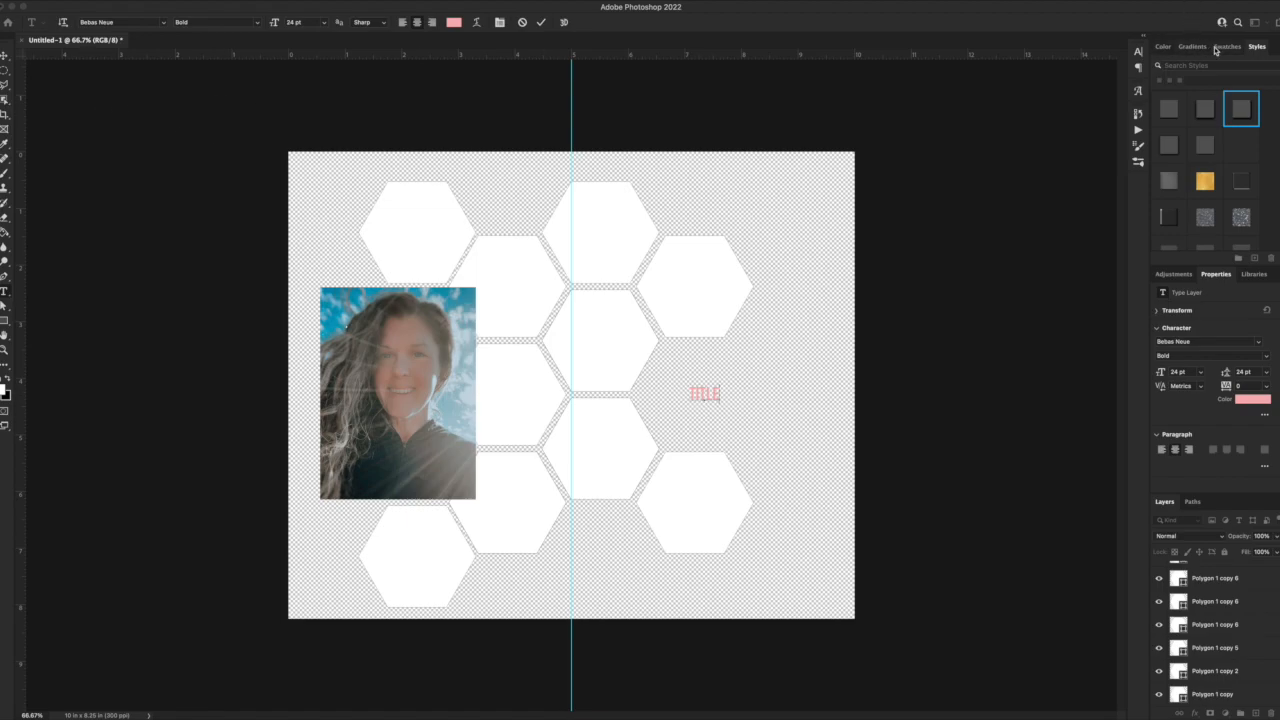
pyautogui.click(1226, 47)
pyautogui.click(1160, 79)
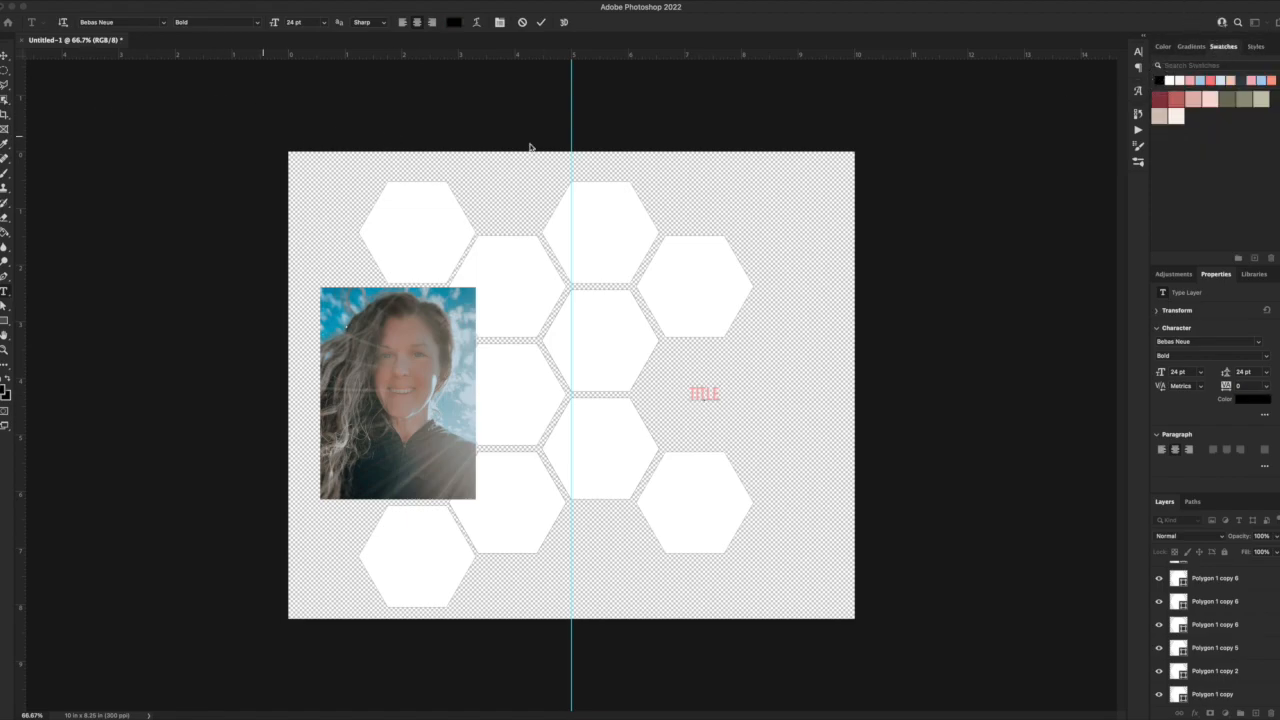
pyautogui.press('super+a')
pyautogui.click(1160, 79)
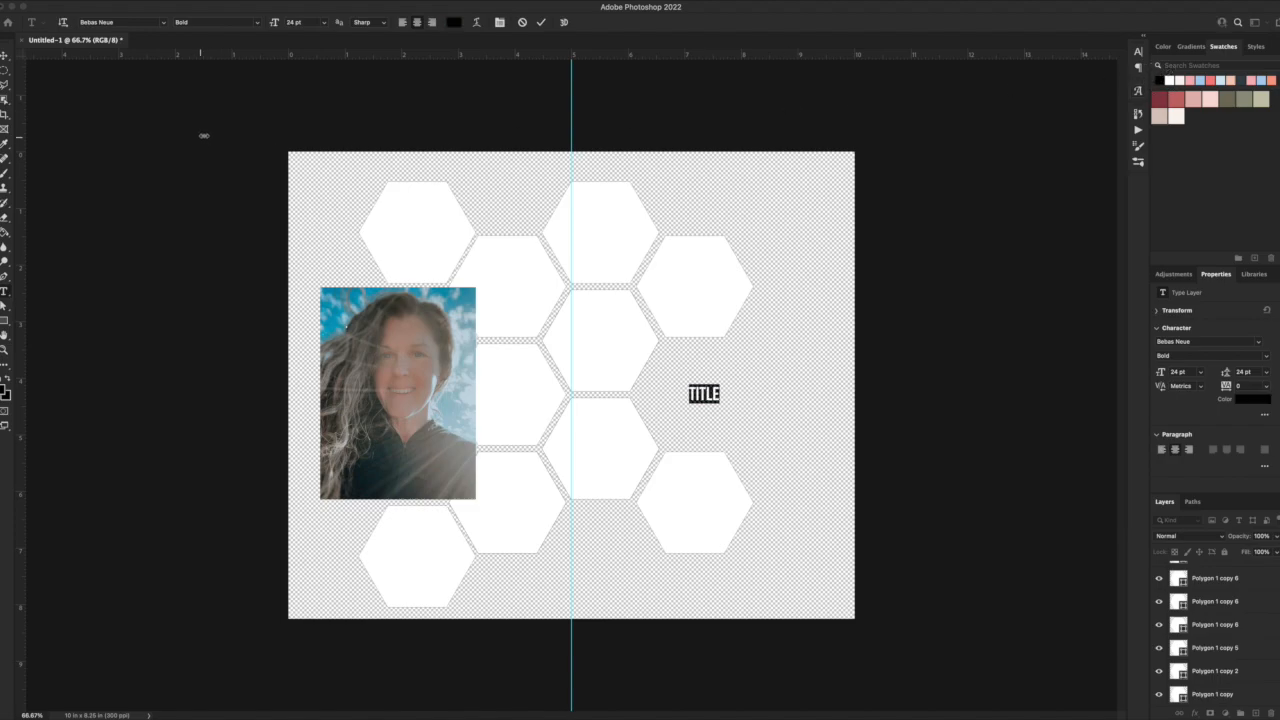
# Enlarge TITLE to about 147.6 pt and position it between the two rightmost hexagons, extending toward the canvas's right edge.
pyautogui.click(6, 57)
pyautogui.press('super+t')
pyautogui.moveTo(724, 385); pyautogui.dragTo(802, 372)
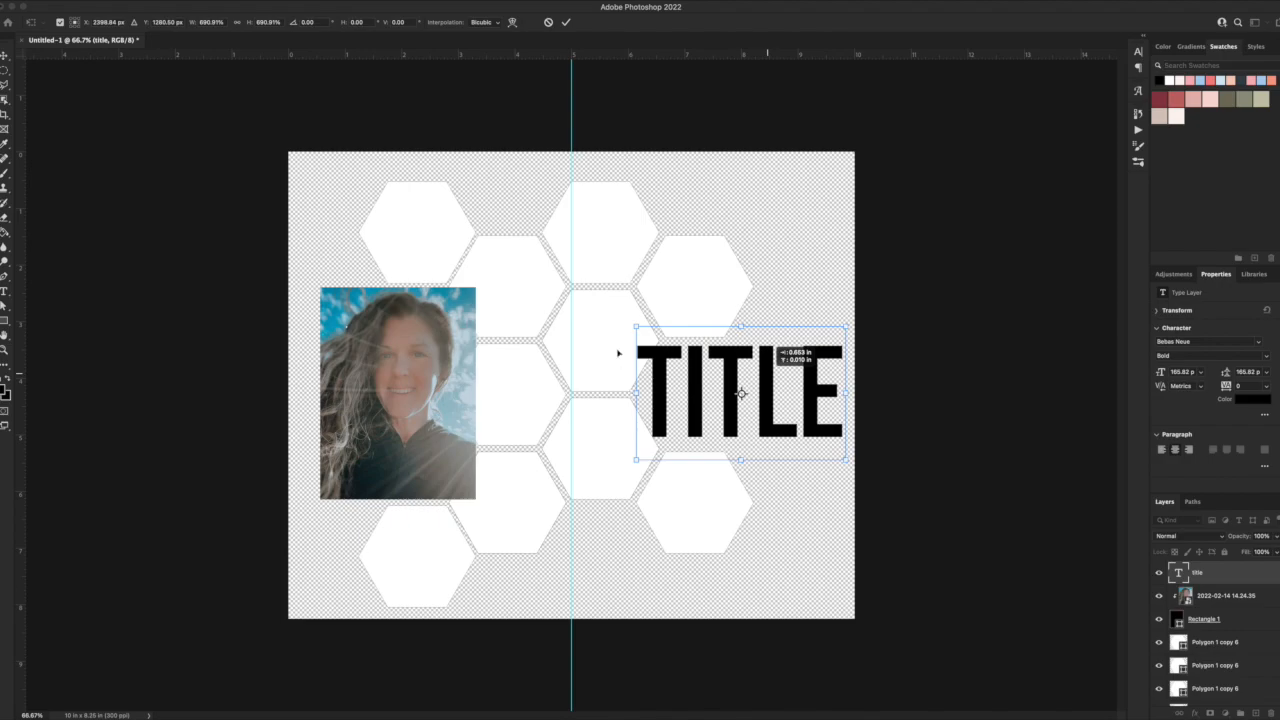
pyautogui.moveTo(634, 392); pyautogui.dragTo(702, 391)
pyautogui.press('Return')
pyautogui.click(589, 466)
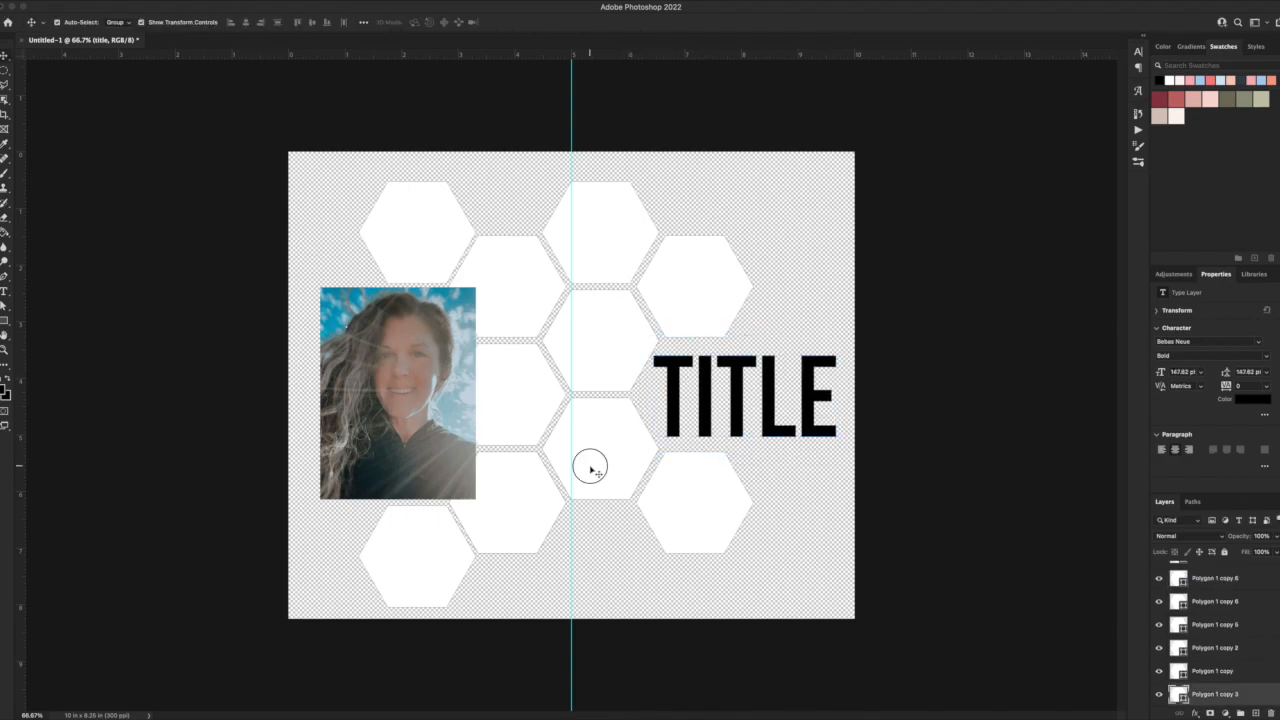
# Duplicate the lowest hexagon of the third column into the space below it, and nudge the whole layout slightly upward.
pyautogui.moveTo(614, 443); pyautogui.dragTo(621, 528)
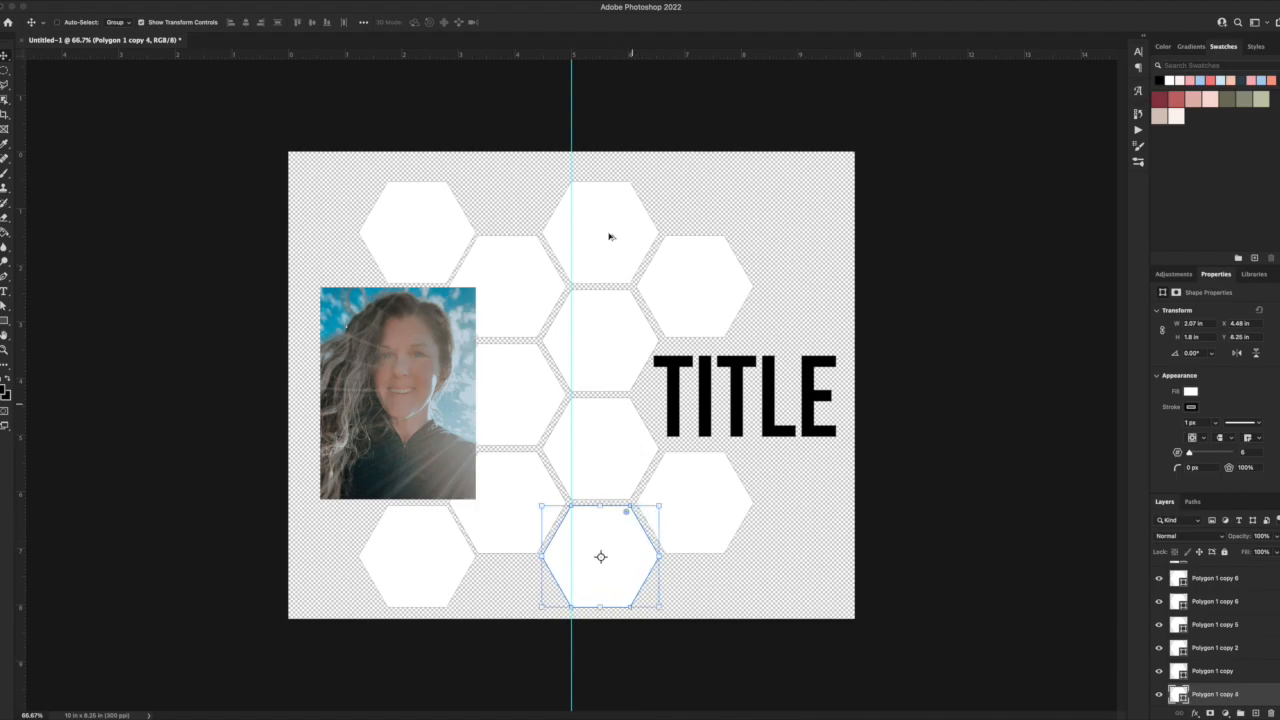
pyautogui.moveTo(765, 575); pyautogui.dragTo(354, 185)
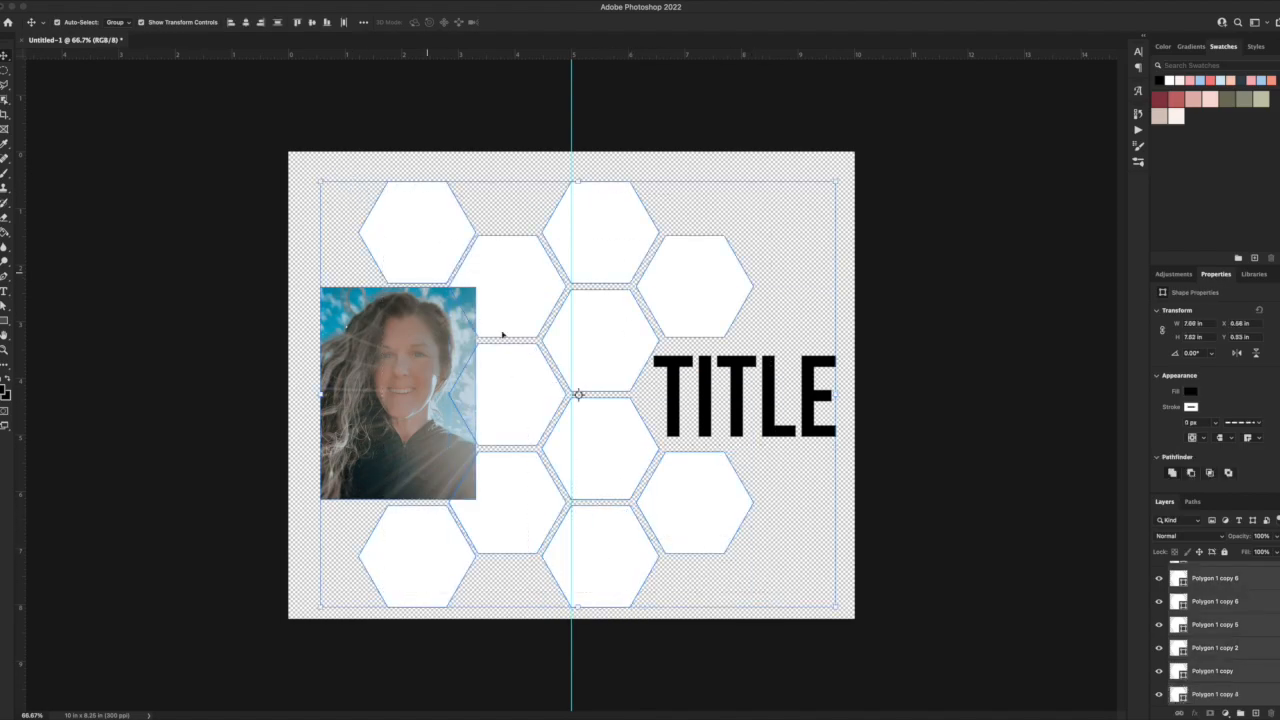
pyautogui.moveTo(682, 390); pyautogui.dragTo(679, 381)
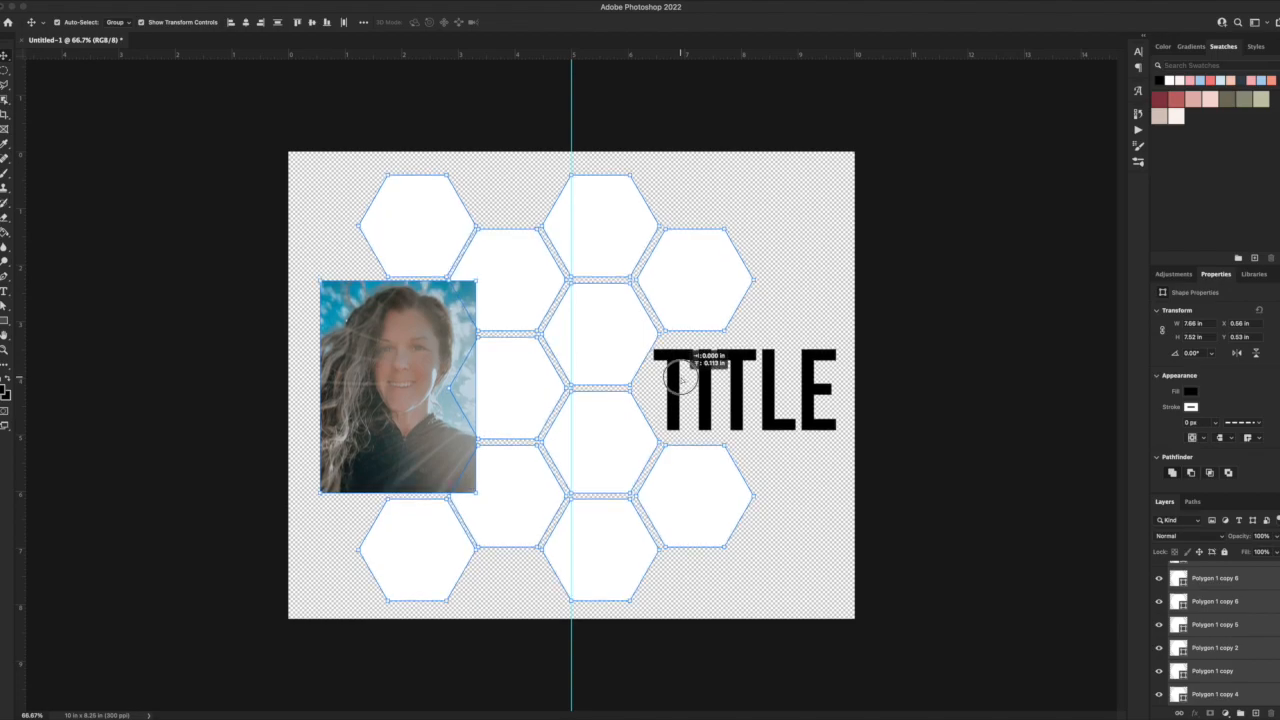
pyautogui.click(795, 490)
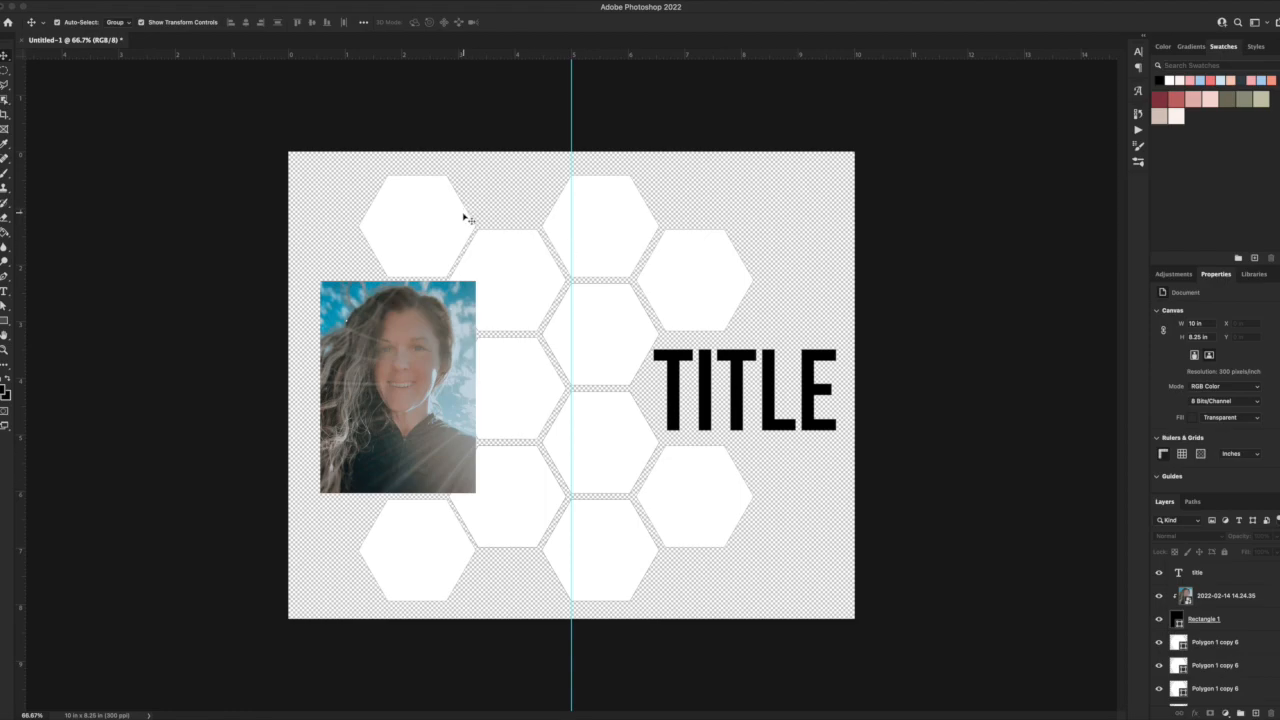
# Load the first column's upper hexagon as a selection and contract it by 20 pixels.
pyautogui.click(4, 292)
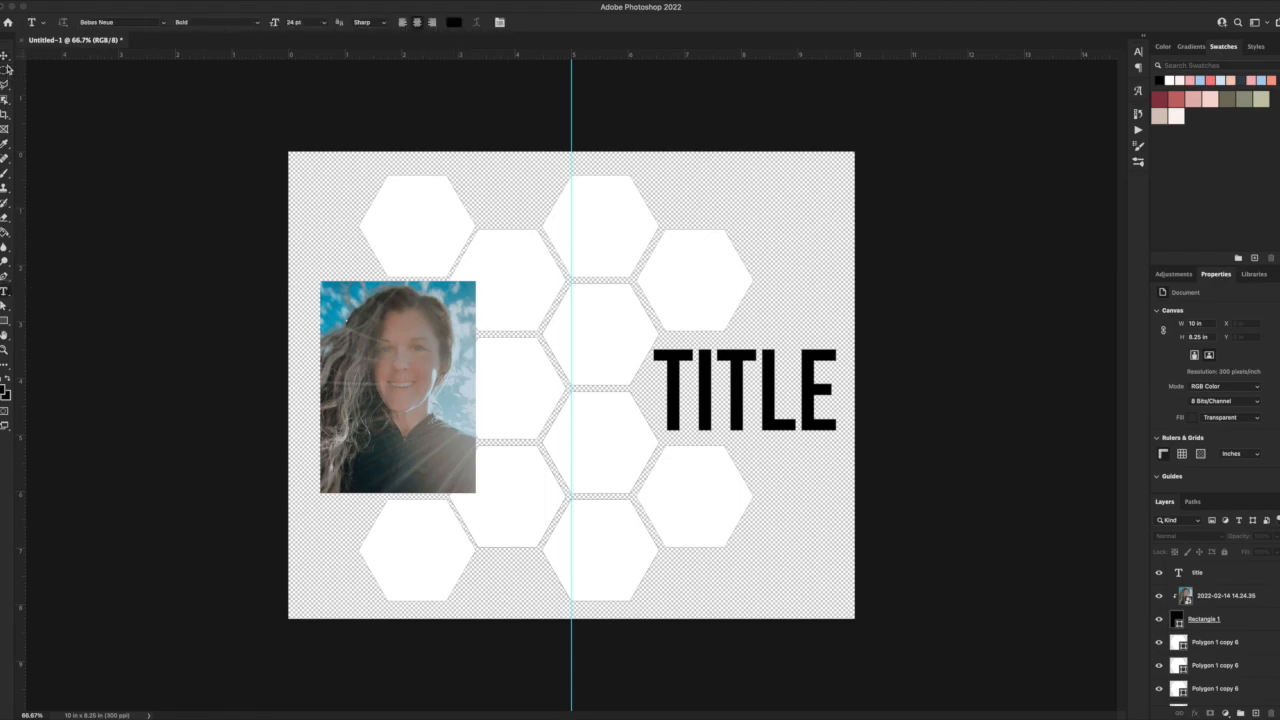
pyautogui.click(5, 55)
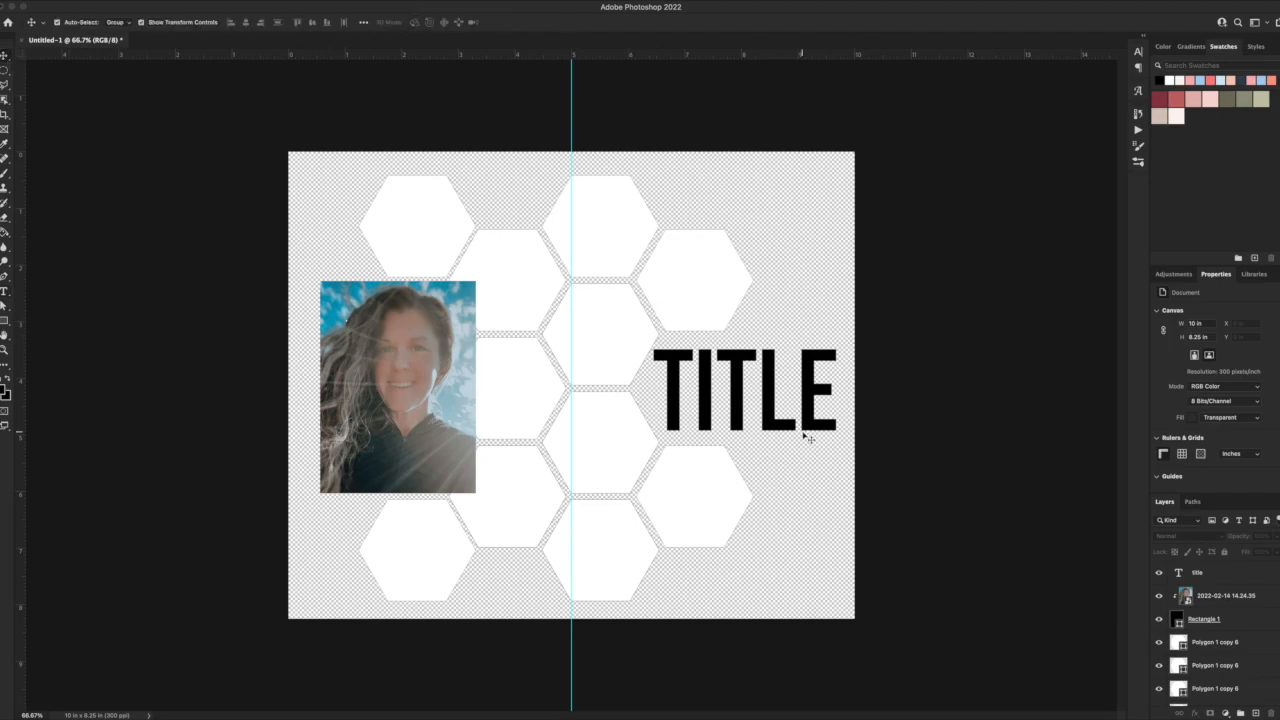
pyautogui.click(440, 217)
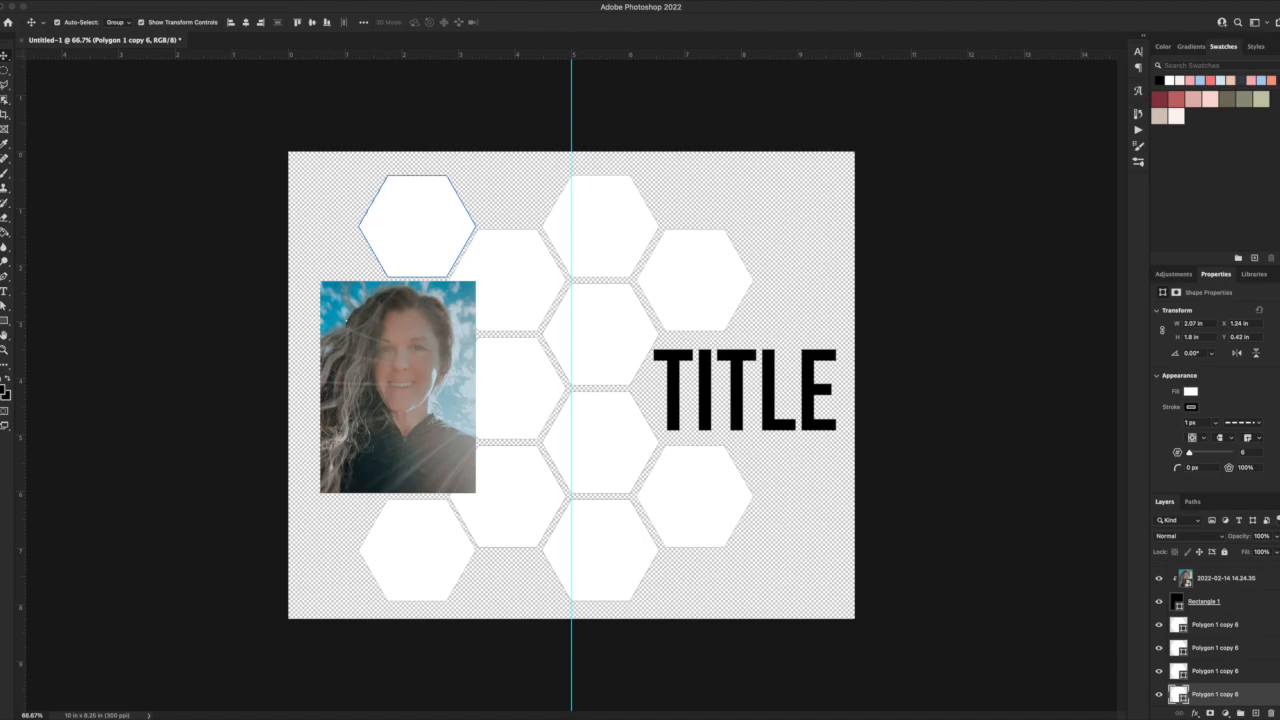
pyautogui.click(231, 0)
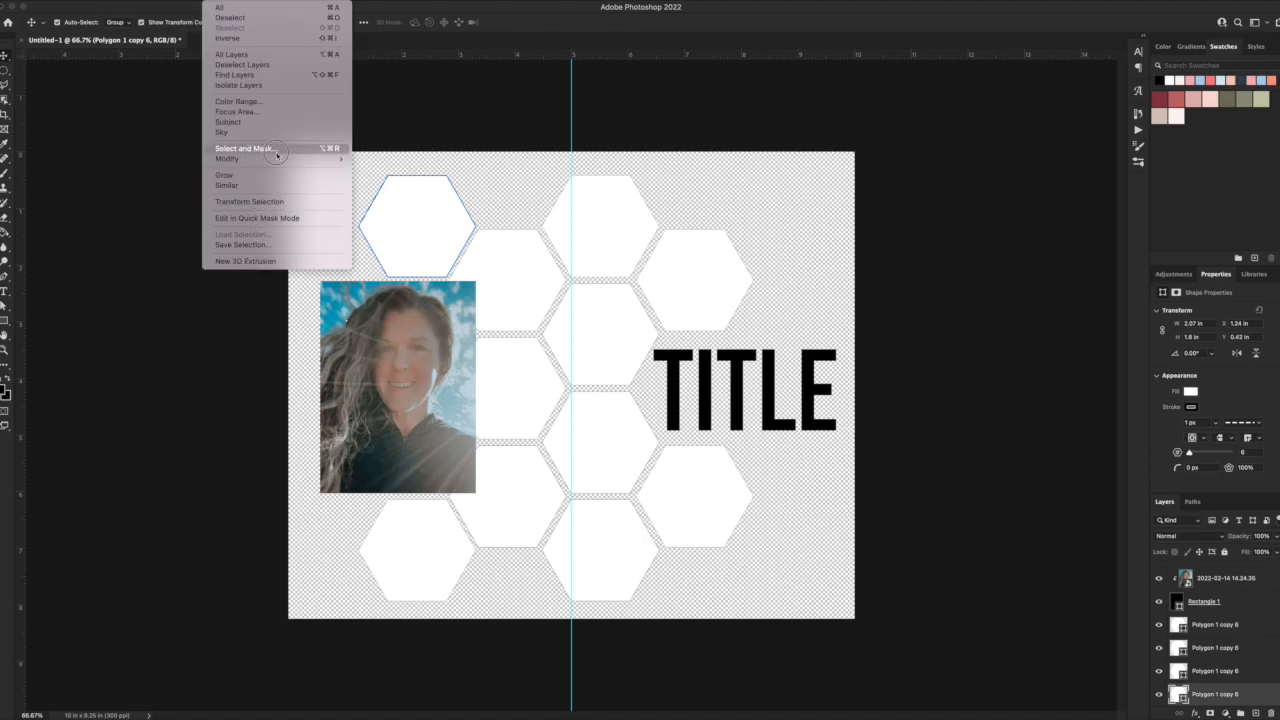
pyautogui.moveTo(319, 160)
pyautogui.click(378, 189)
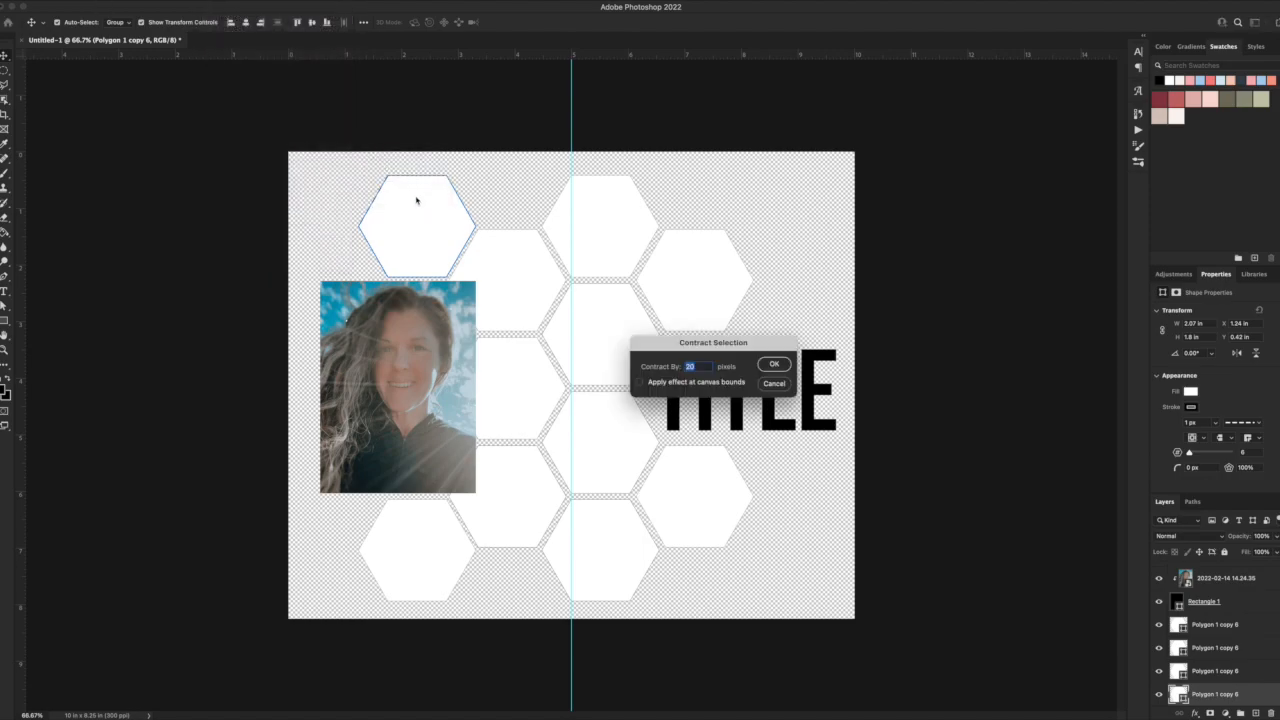
pyautogui.press('Return')
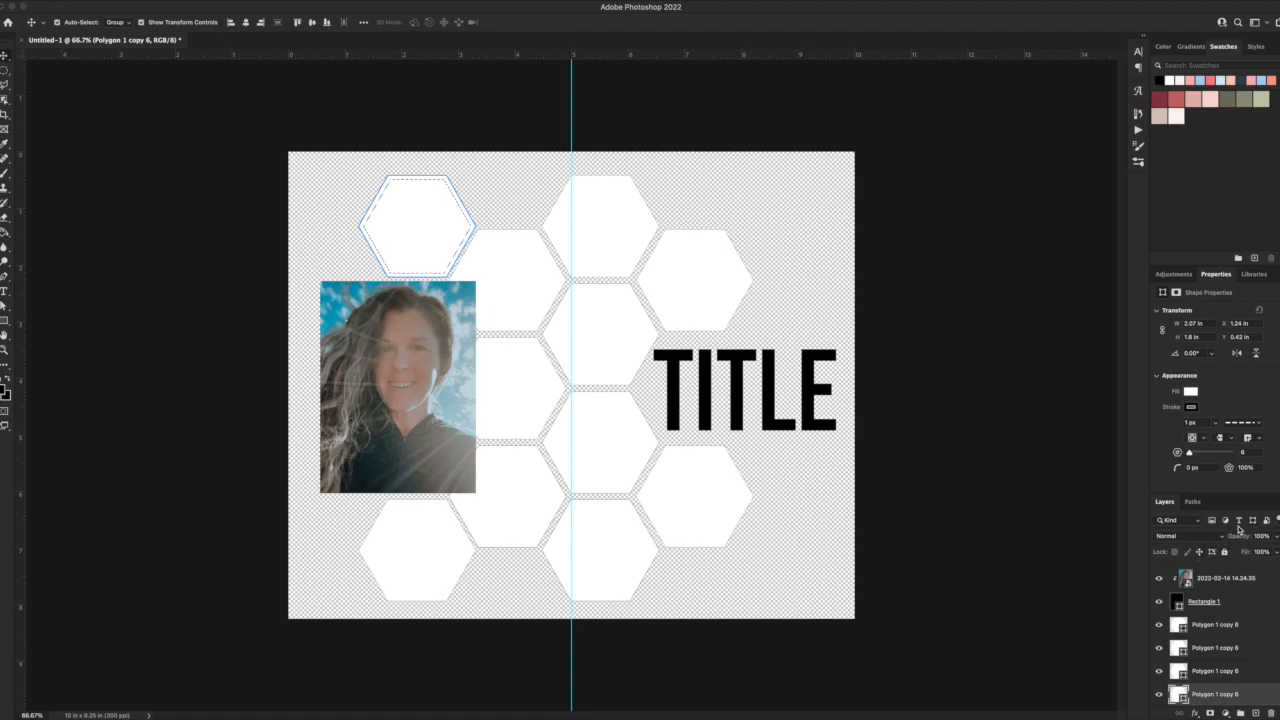
# Convert the contracted selection to a work path and start a placeholder text block inside it.
pyautogui.click(1192, 501)
pyautogui.click(1224, 712)
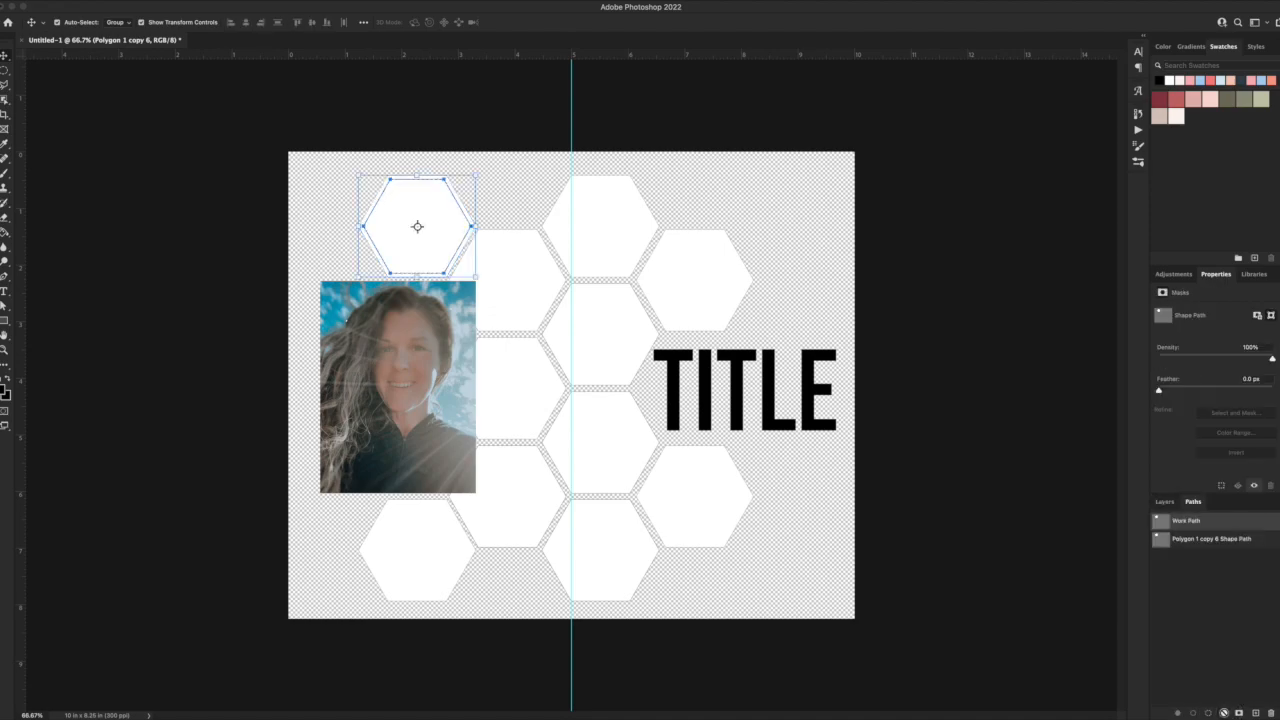
pyautogui.click(5, 291)
pyautogui.click(409, 211)
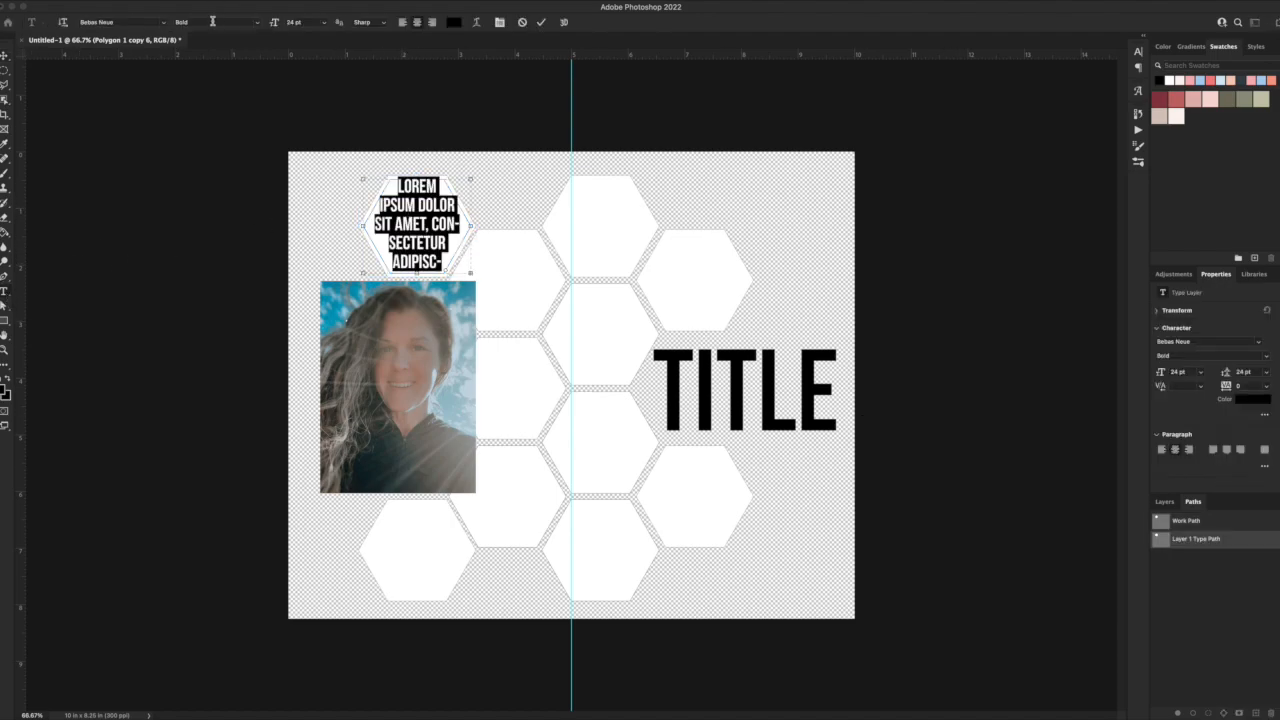
# Set the hexagon's placeholder text to the Splendid 66 Bold font at 14 pt.
pyautogui.click(128, 21)
pyautogui.write('splendid')
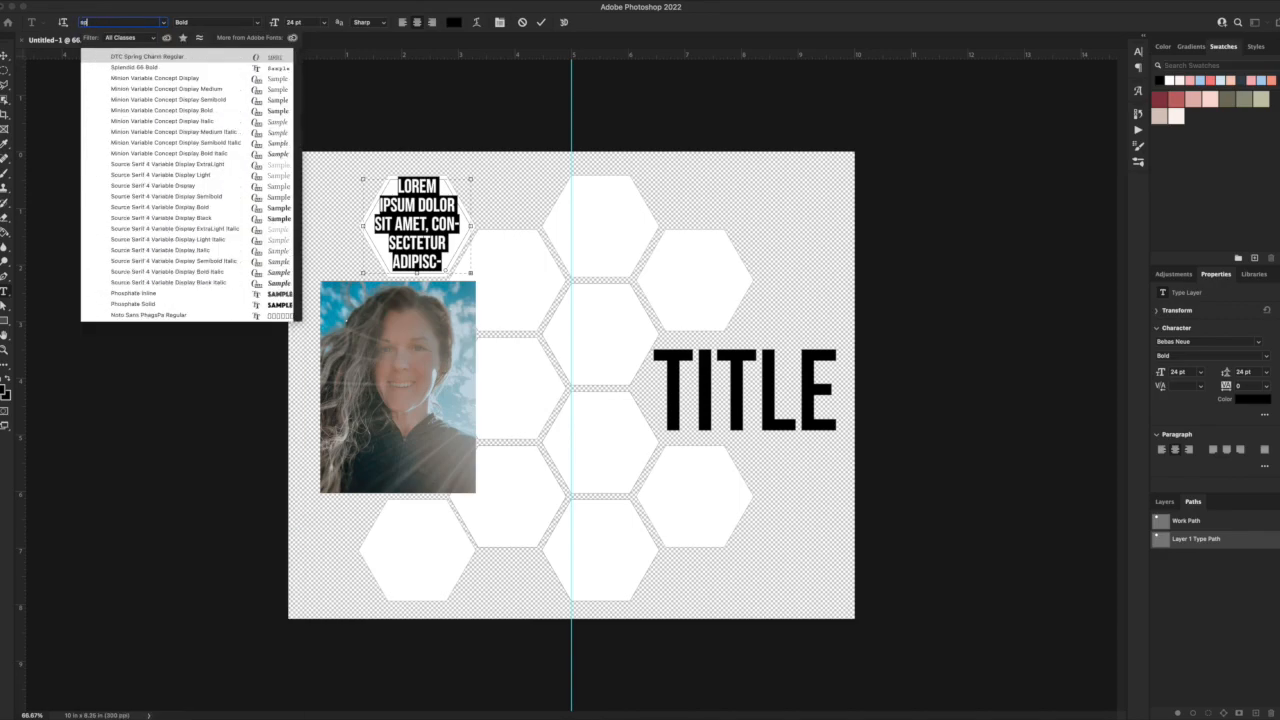
pyautogui.click(134, 56)
pyautogui.moveTo(311, 21); pyautogui.dragTo(240, 21)
pyautogui.write('14')
pyautogui.press('Return')
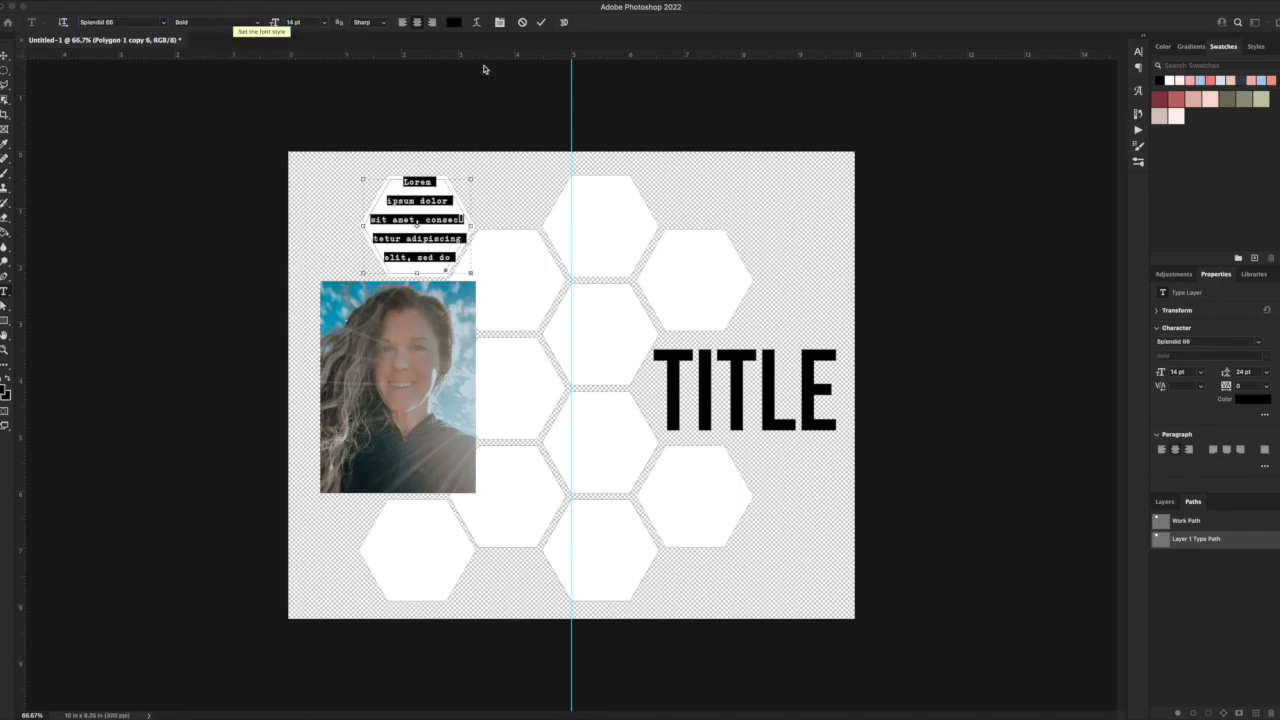
# Set the placeholder text's leading to 12 pt and turn off its hyphenation.
pyautogui.click(1140, 90)
pyautogui.click(1138, 53)
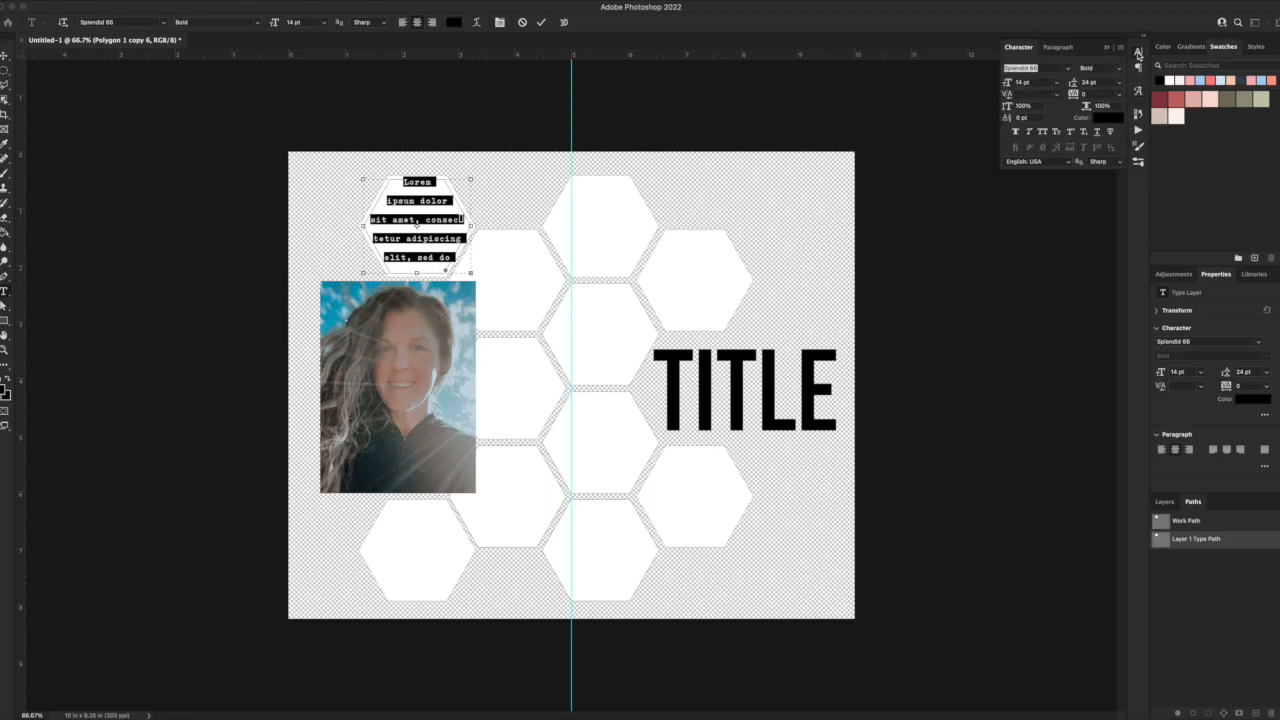
pyautogui.moveTo(1103, 81); pyautogui.dragTo(986, 64)
pyautogui.write('12')
pyautogui.press('Return')
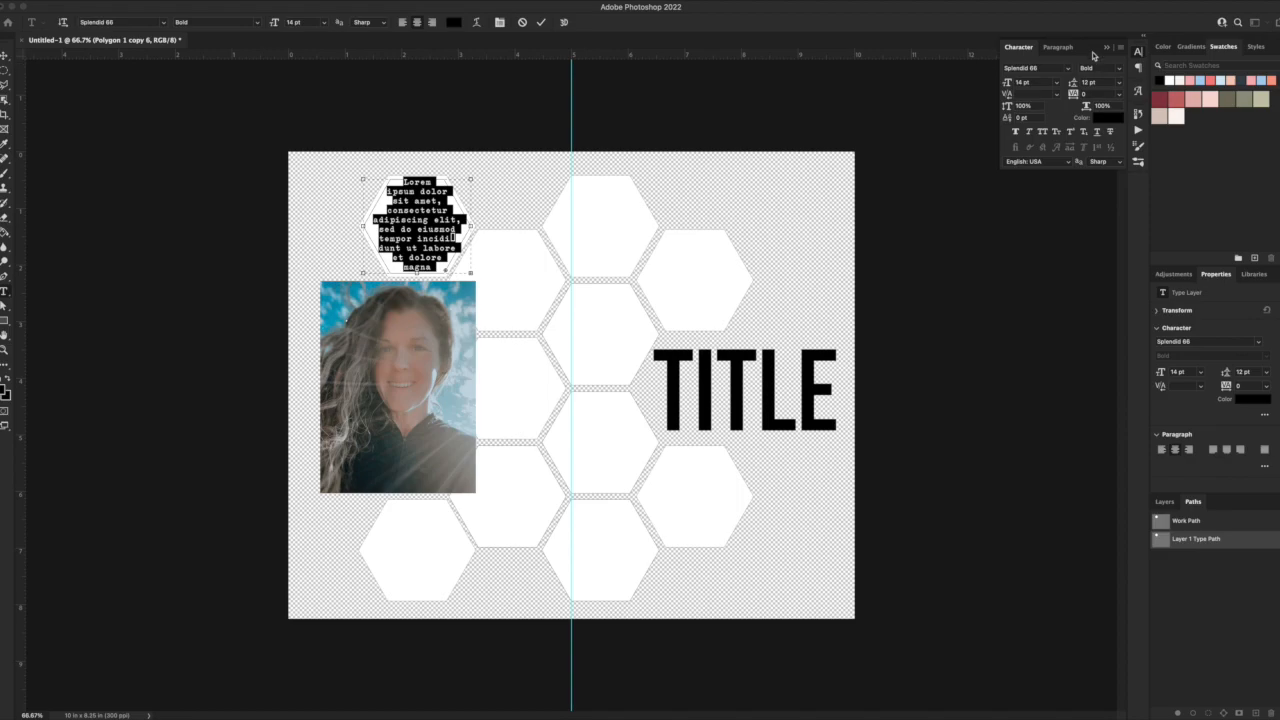
pyautogui.click(1058, 49)
pyautogui.click(1008, 128)
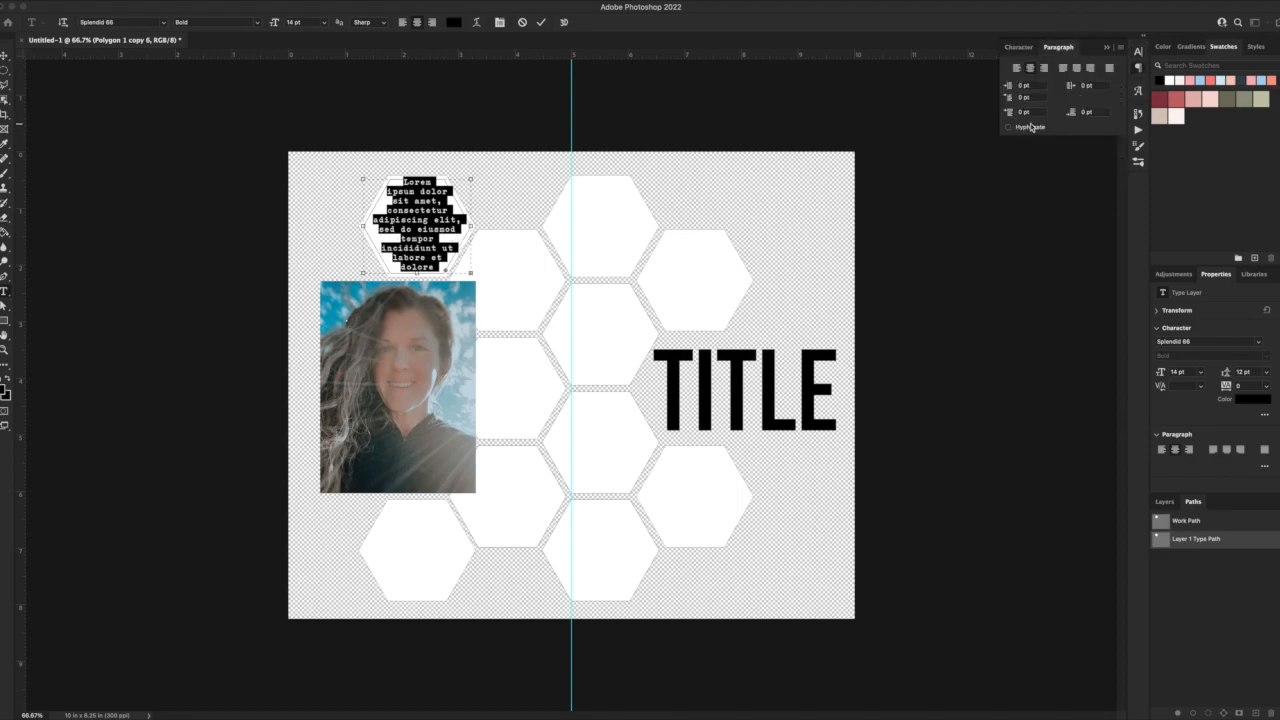
# Copy the placeholder text block into six more hexagons: one in the first column, one in the second, two in the third and two in the fourth.
pyautogui.click(6, 56)
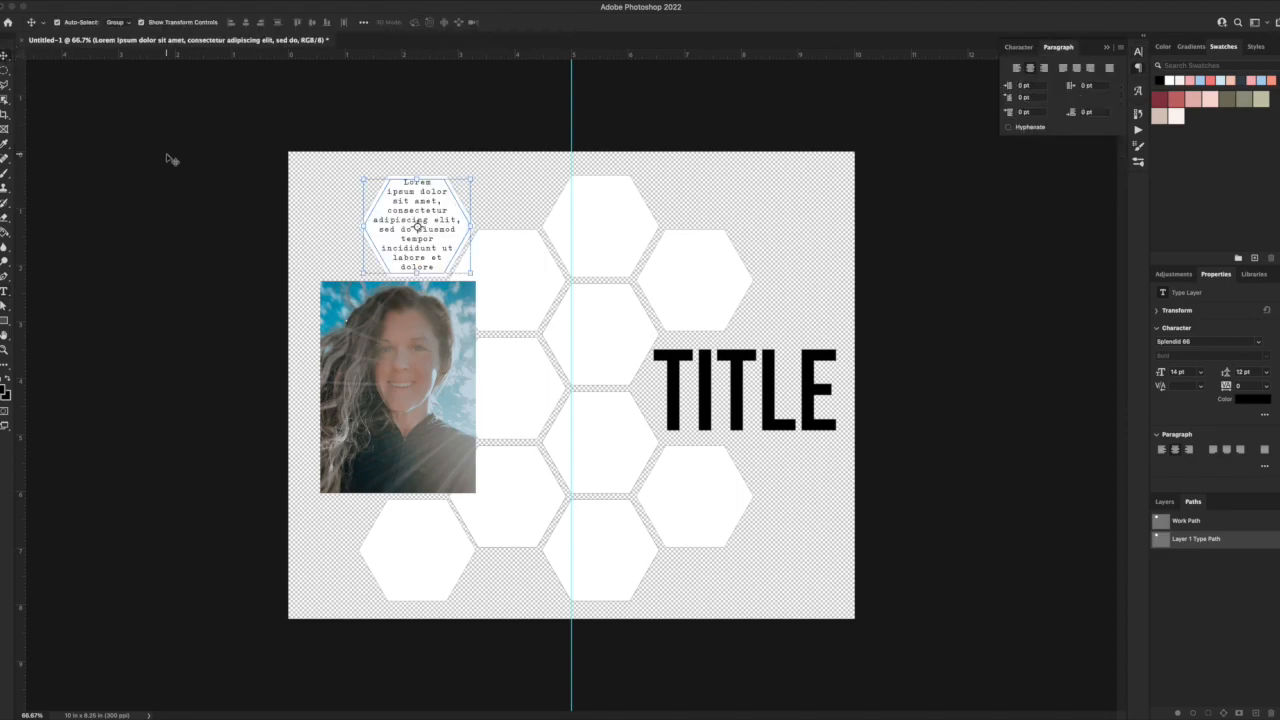
pyautogui.click(447, 236)
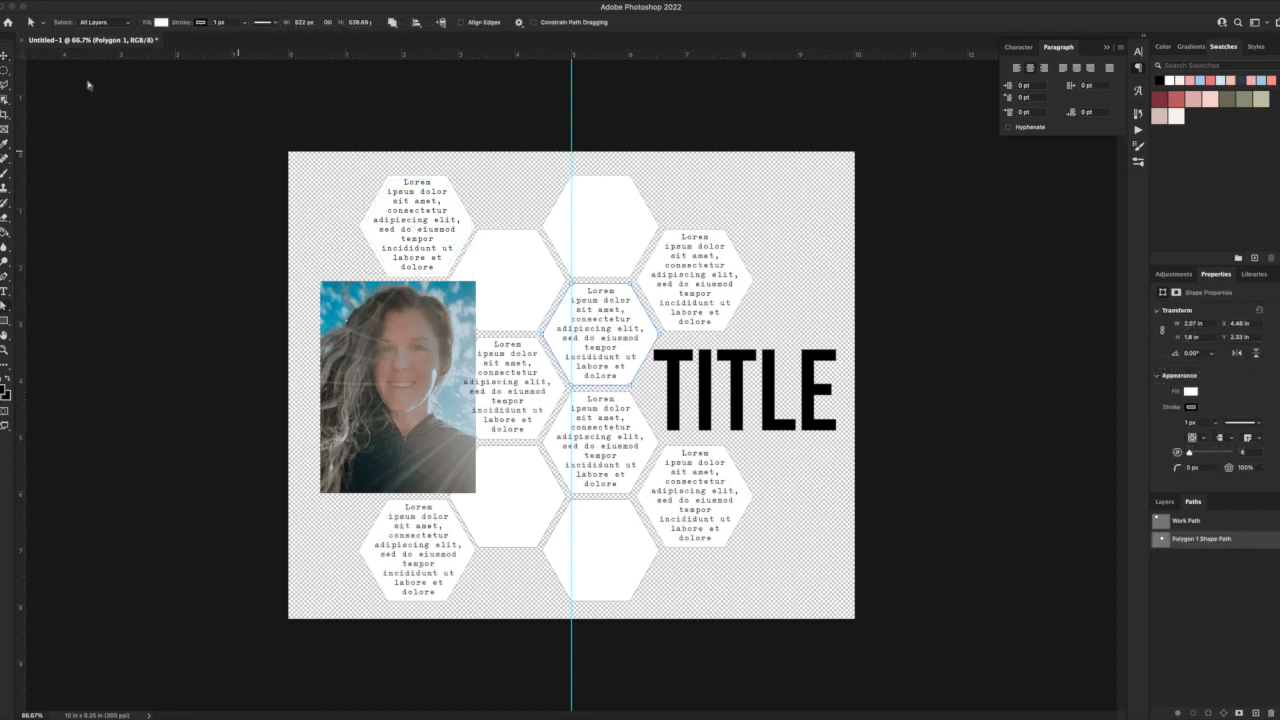
pyautogui.click(6, 56)
pyautogui.click(619, 318)
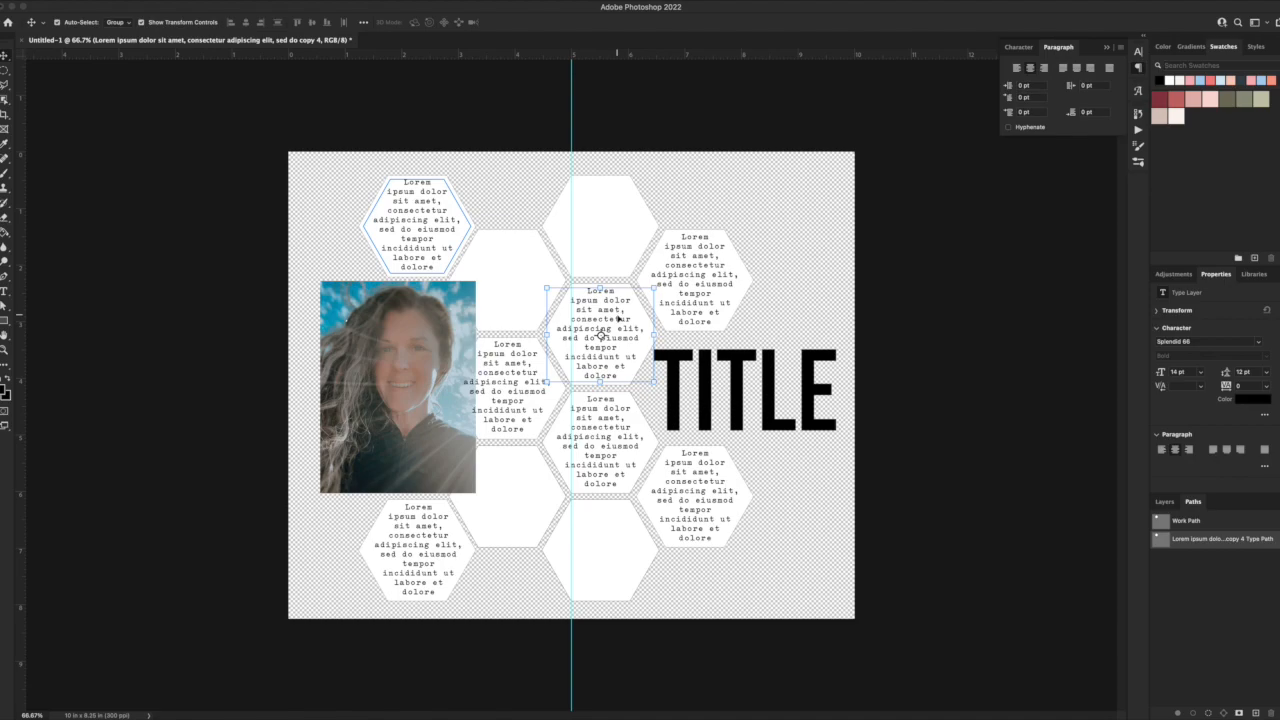
# Delete the leftmost anchor point from the text path of the third column's upper text-filled hexagon.
pyautogui.click(5, 305)
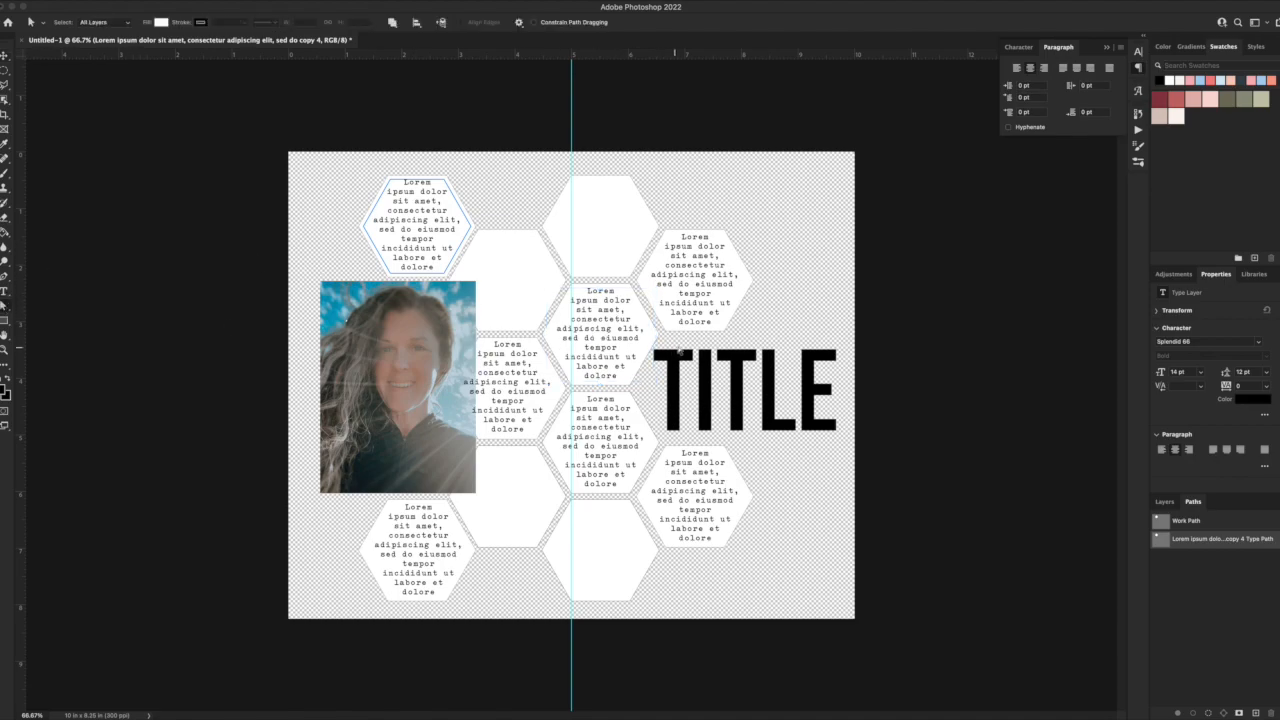
pyautogui.click(5, 290)
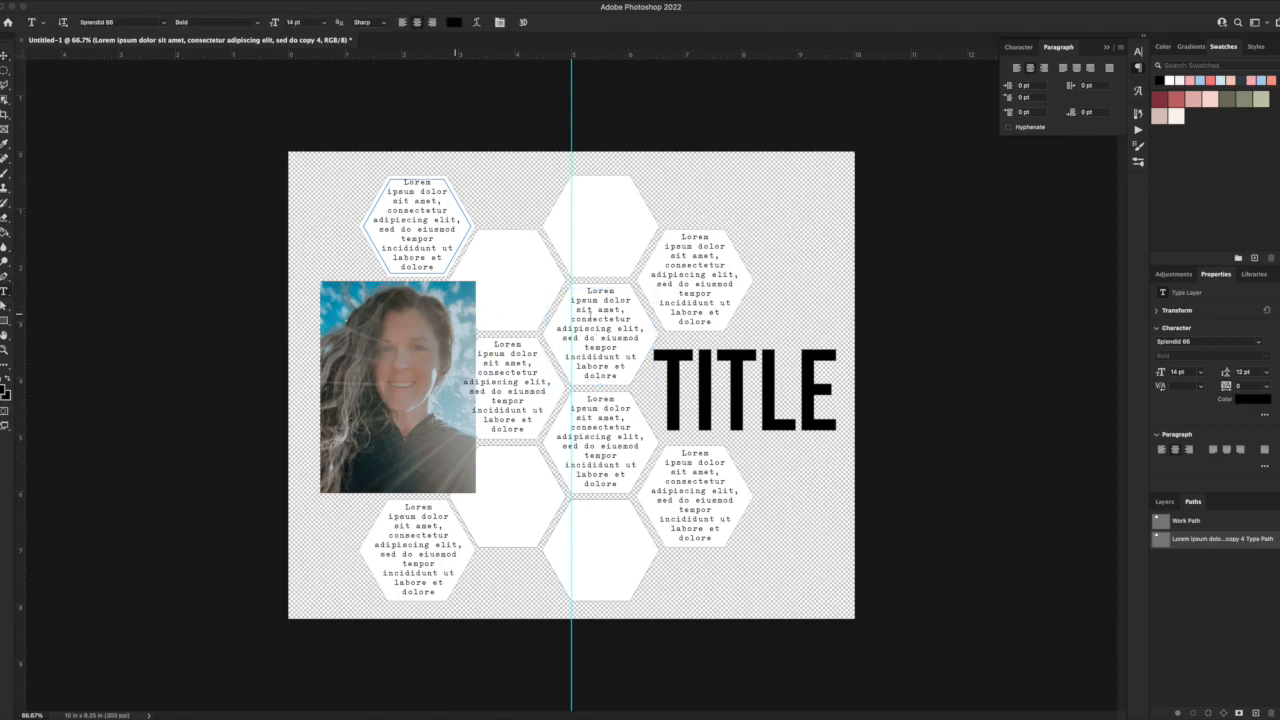
pyautogui.doubleClick(601, 318)
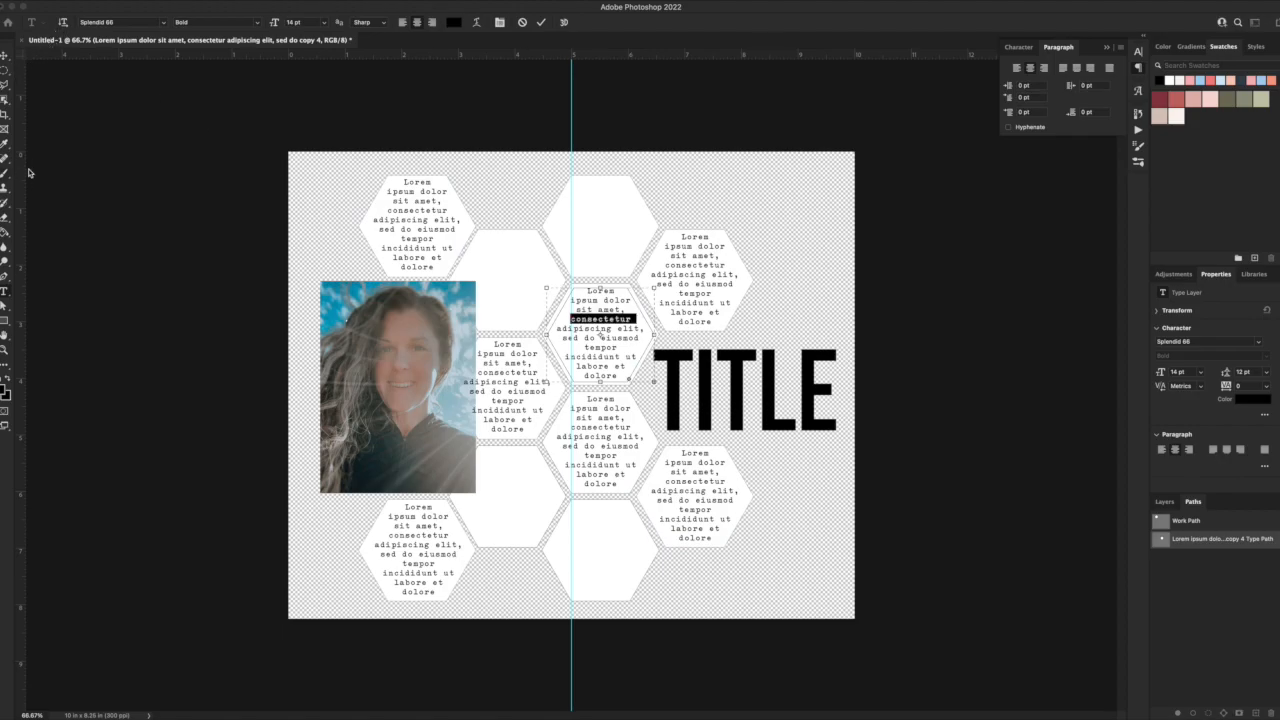
pyautogui.press('super+plus')
pyautogui.press('super+plus')
pyautogui.press('super+plus')
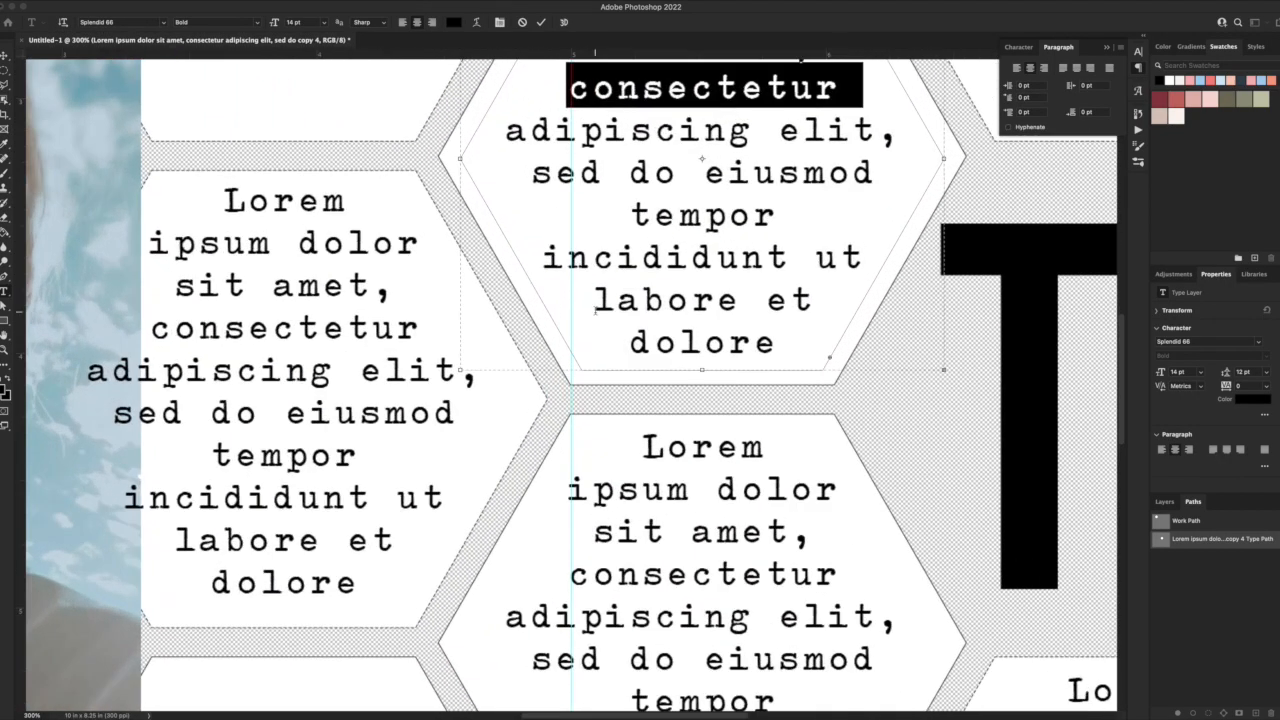
pyautogui.click(5, 306)
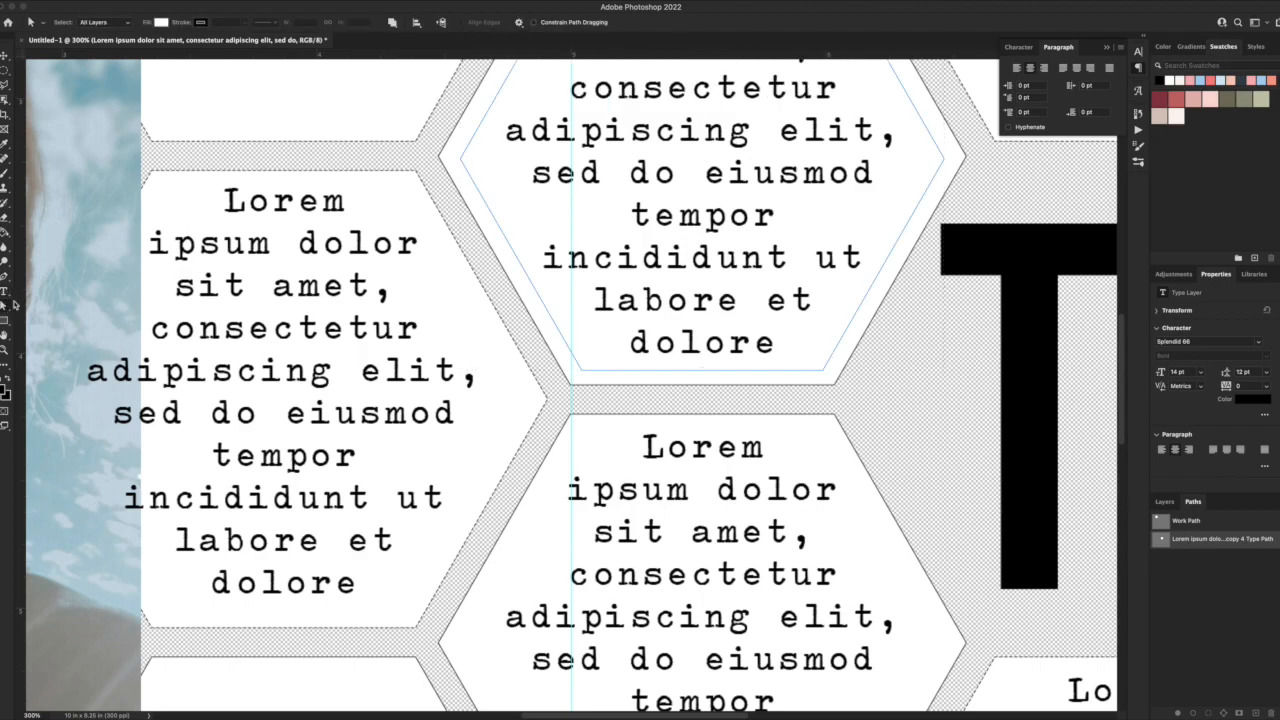
pyautogui.click(461, 160)
pyautogui.click(5, 278)
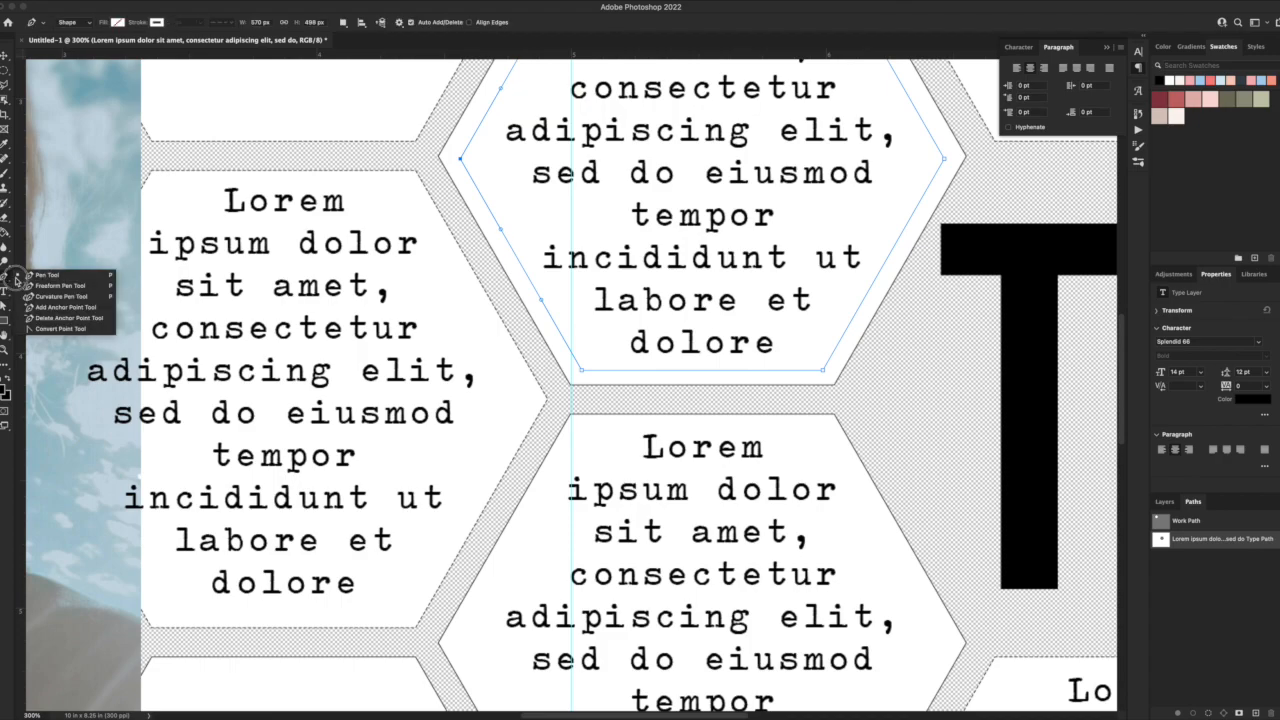
pyautogui.click(58, 318)
pyautogui.click(461, 160)
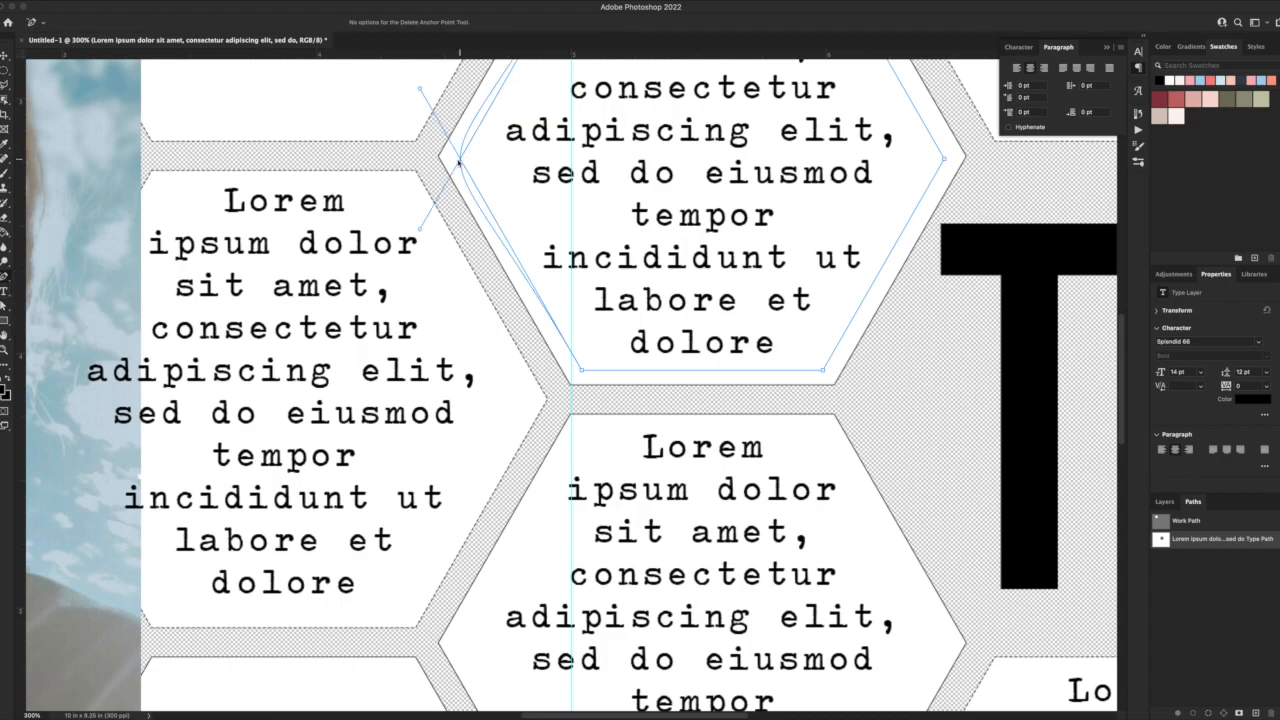
# Convert the text path's two left anchor points to corner points to straighten its left edge.
pyautogui.scroll(5, 530, 200)
pyautogui.hscroll(5, 530, 200)
pyautogui.hscroll(-3, 538, 203)
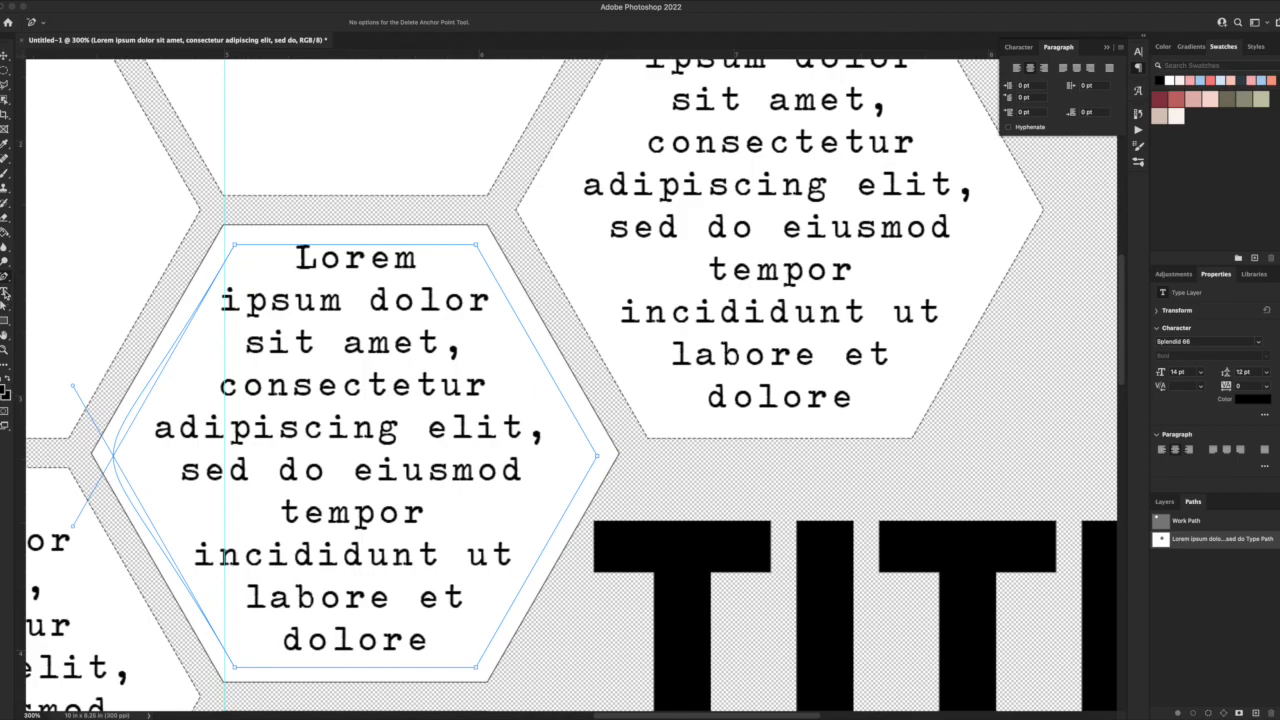
pyautogui.click(5, 278)
pyautogui.click(58, 336)
pyautogui.click(235, 245)
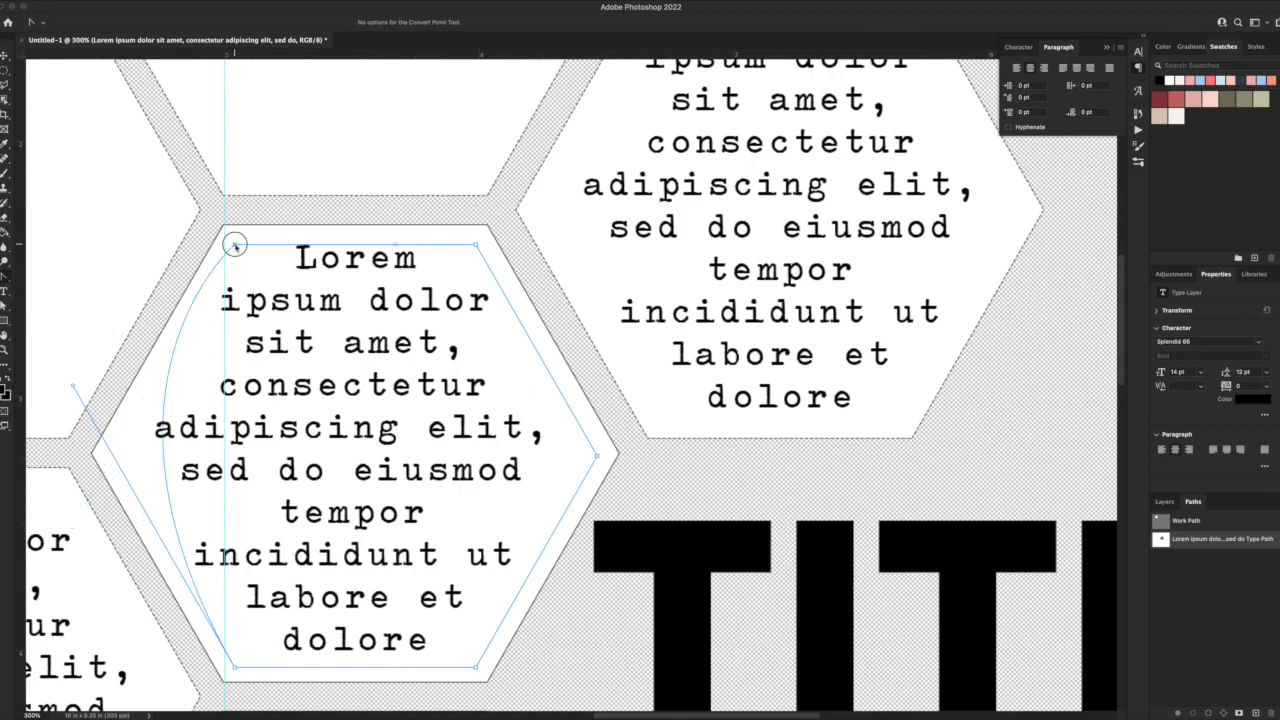
pyautogui.click(235, 667)
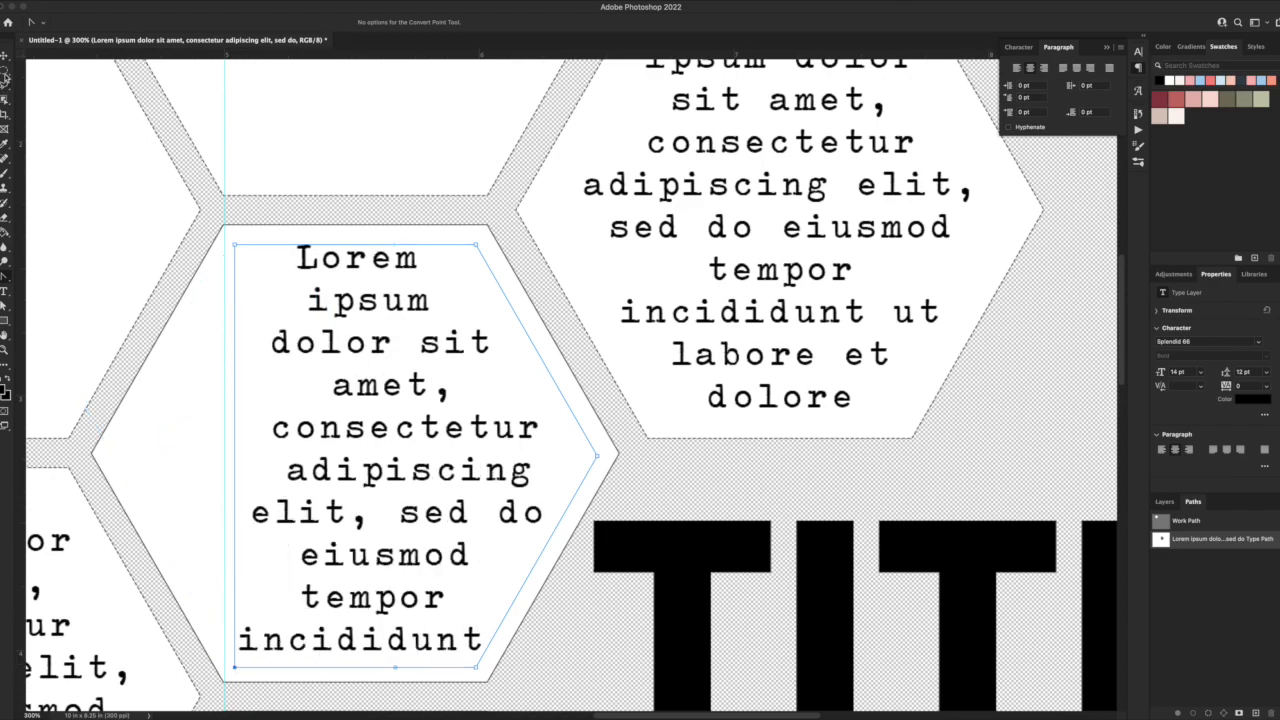
# Select the text path's two left anchor points and move them inward to narrow the text area.
pyautogui.press('a')
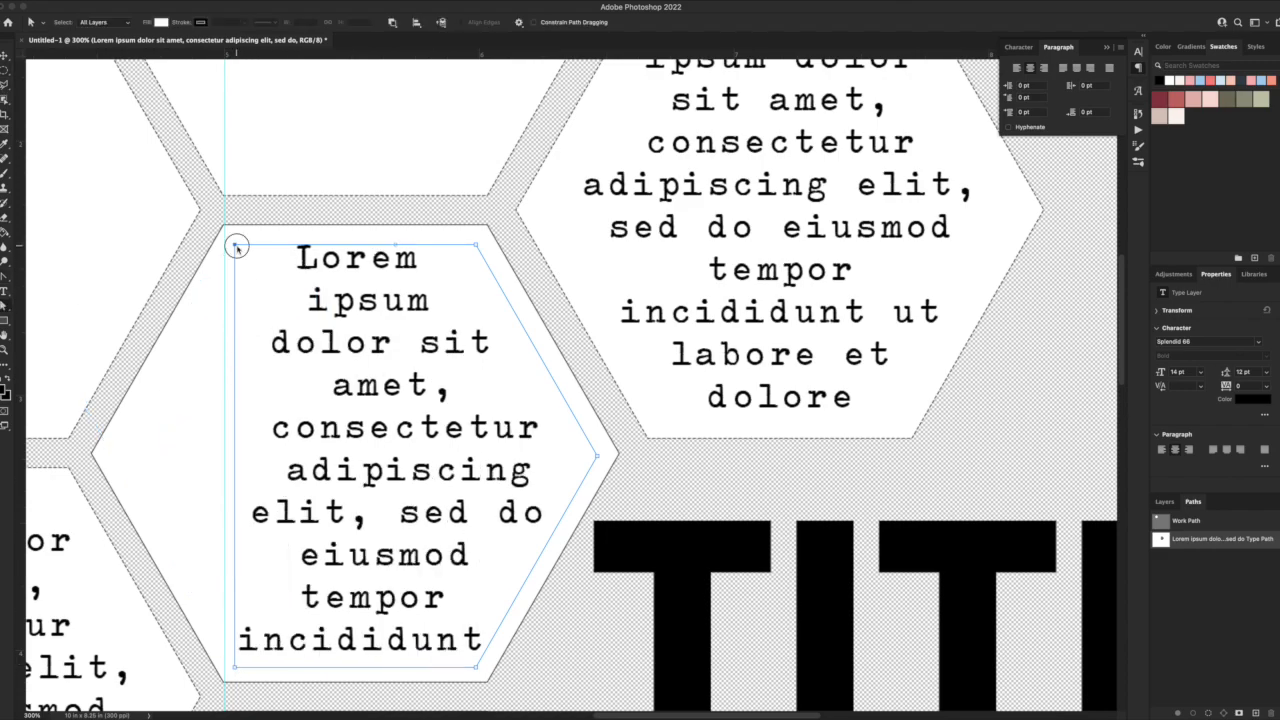
pyautogui.keyDown('shift'); pyautogui.click(234, 668); pyautogui.keyUp('shift')
pyautogui.moveTo(235, 668); pyautogui.dragTo(284, 670)
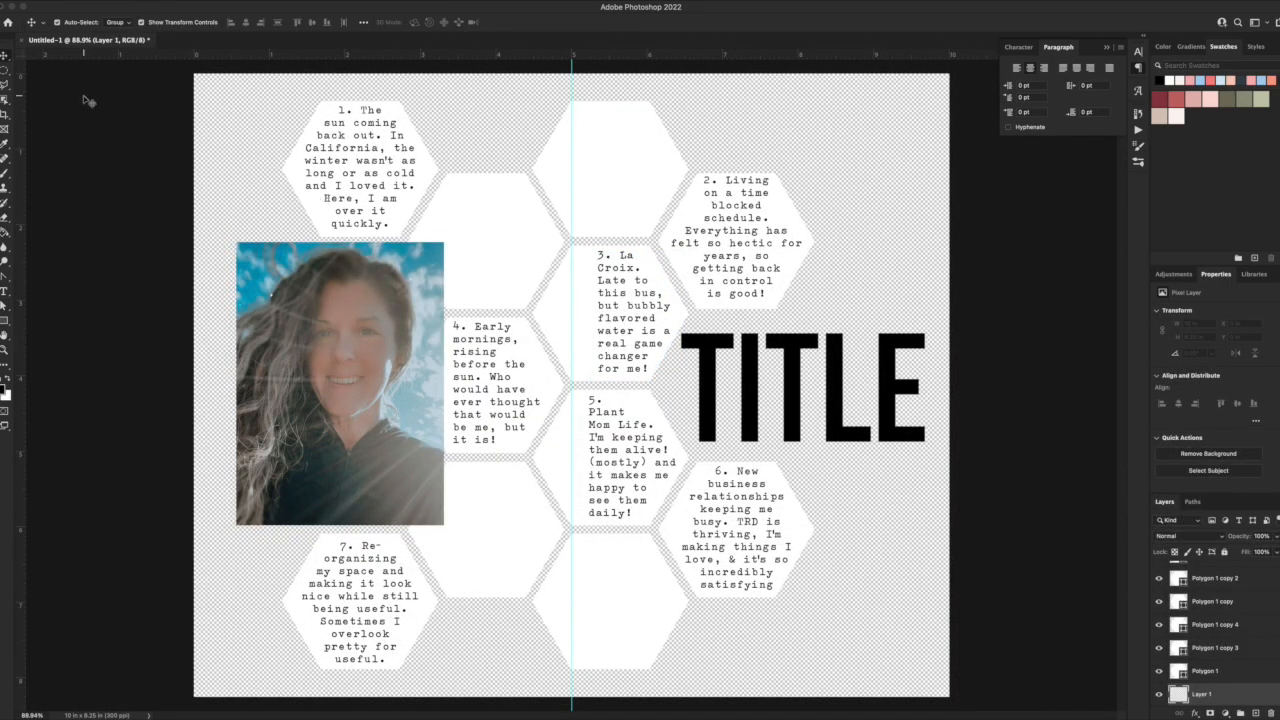
# Hide the portrait photo through its Rectangle 1 clipping layer, and select the bottom layer, Layer 1.
pyautogui.click(438, 425)
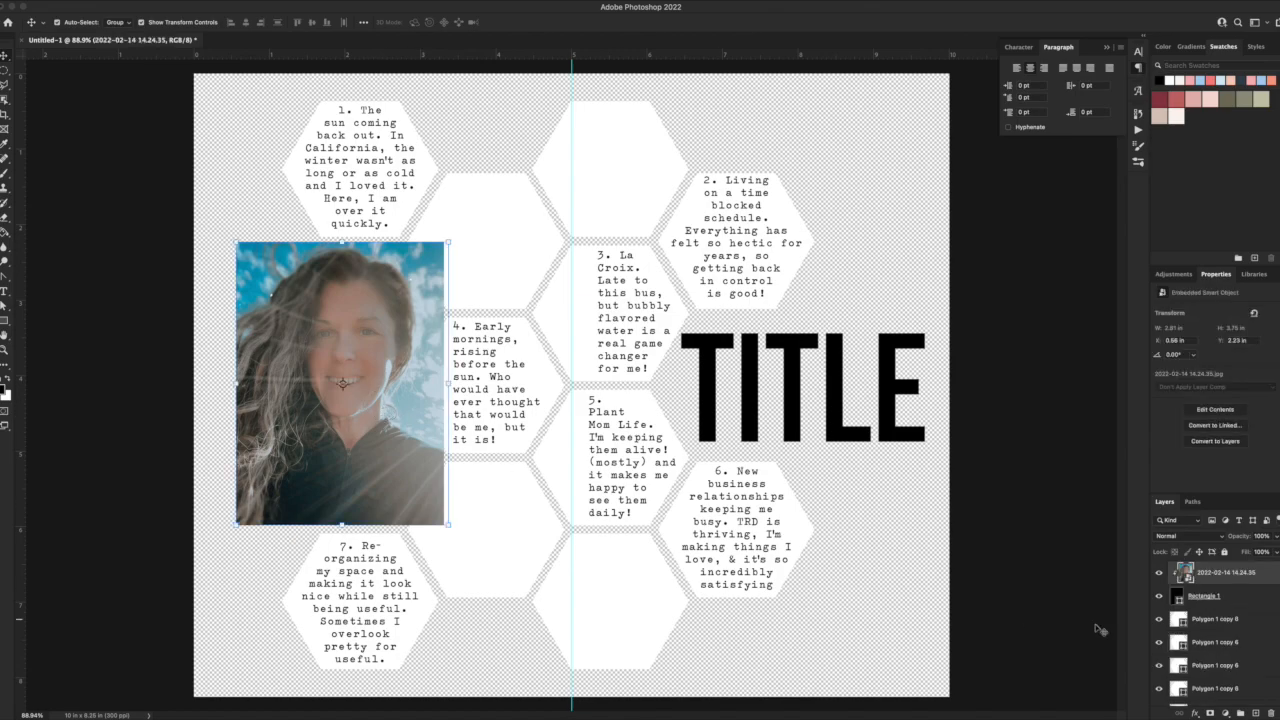
pyautogui.click(1158, 597)
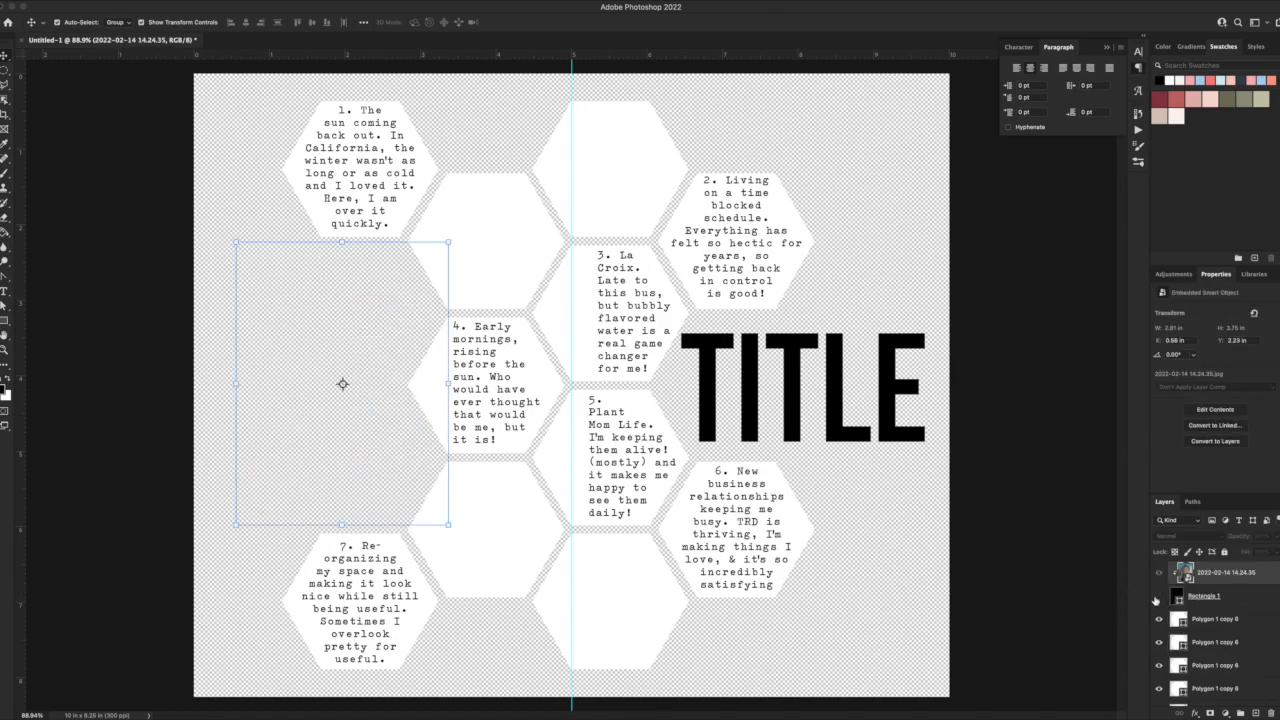
pyautogui.click(843, 513)
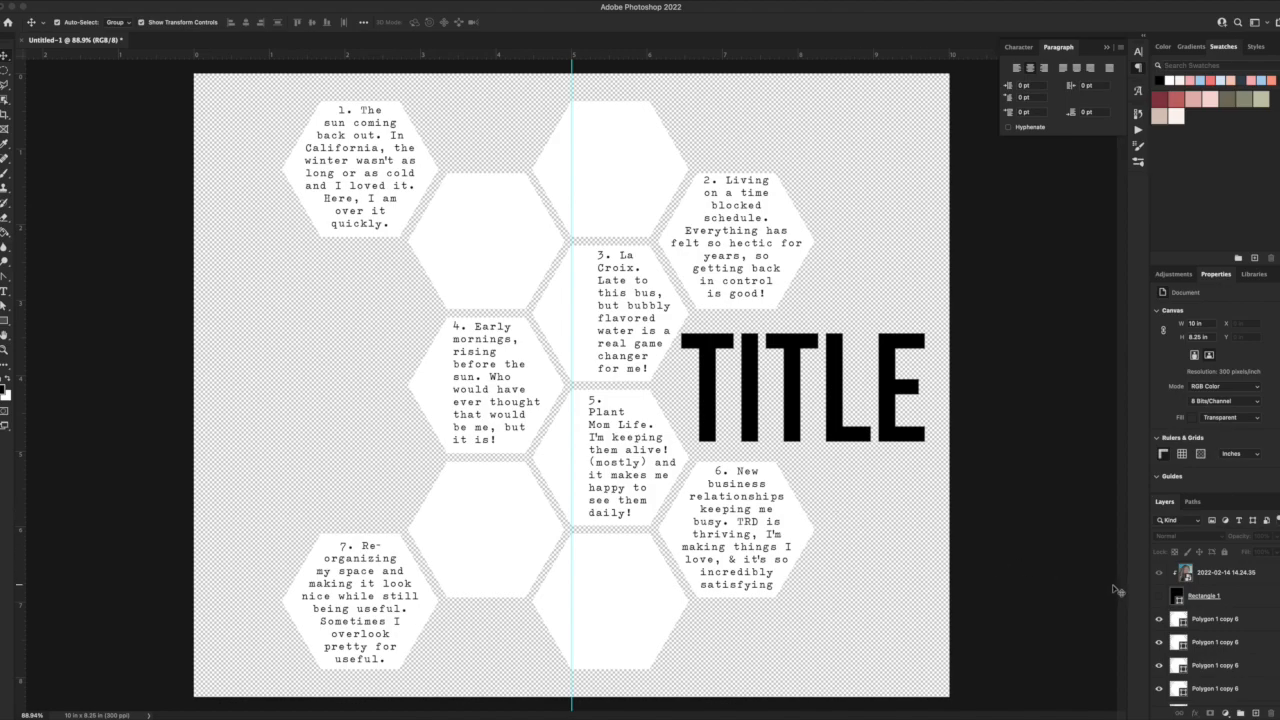
pyautogui.scroll(-5, 1208, 650)
pyautogui.click(1221, 700)
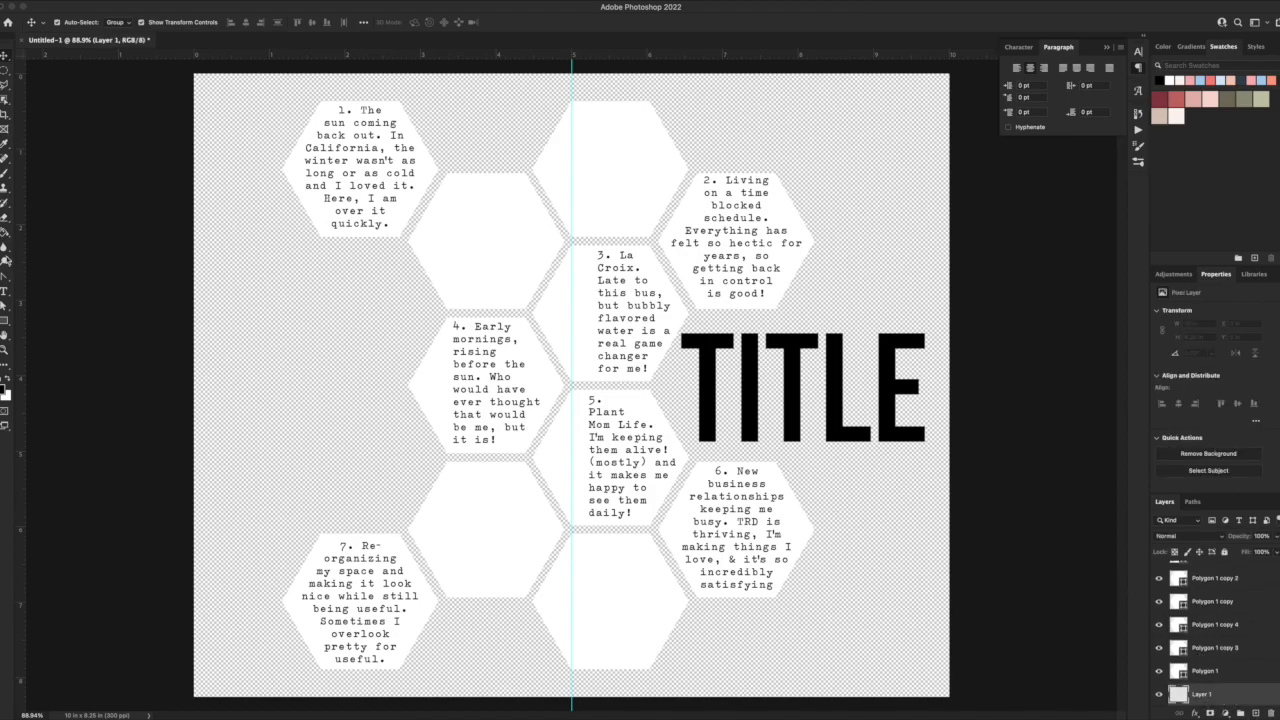
# Fill Layer 1 with black, and hide the title and all the journaling text layers.
pyautogui.press('g')
pyautogui.click(285, 270)
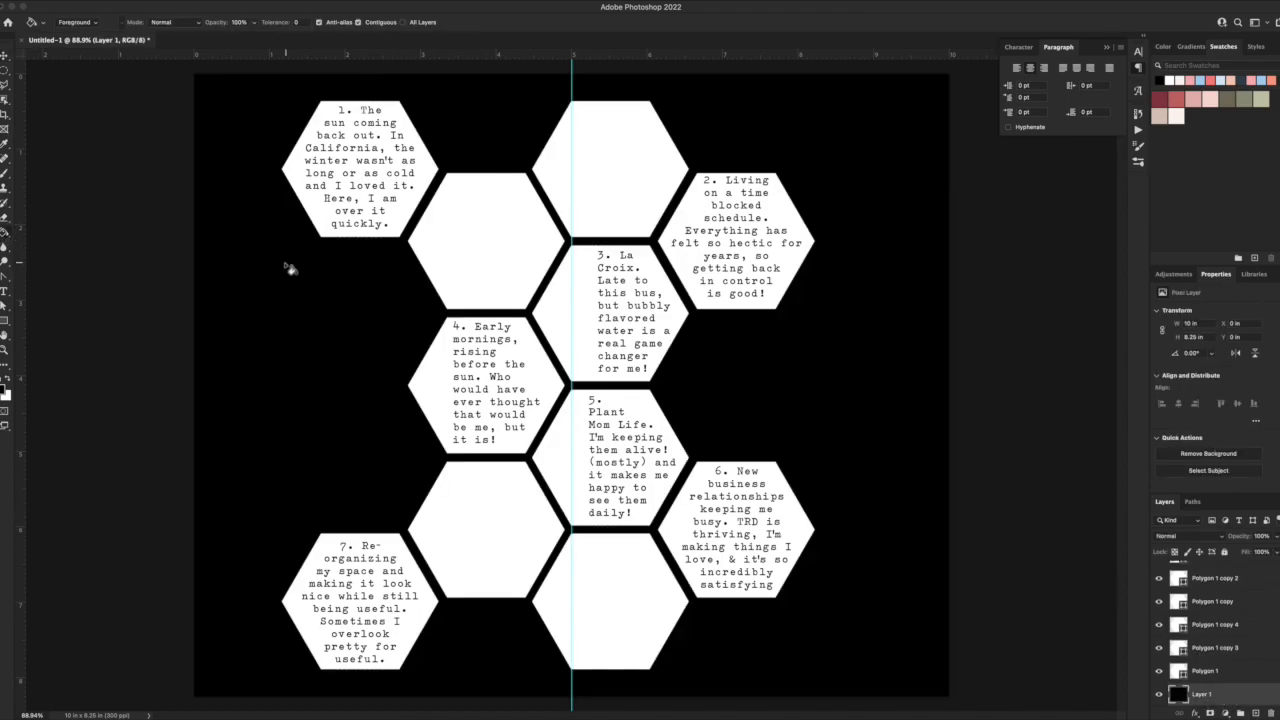
pyautogui.scroll(5, 1198, 606)
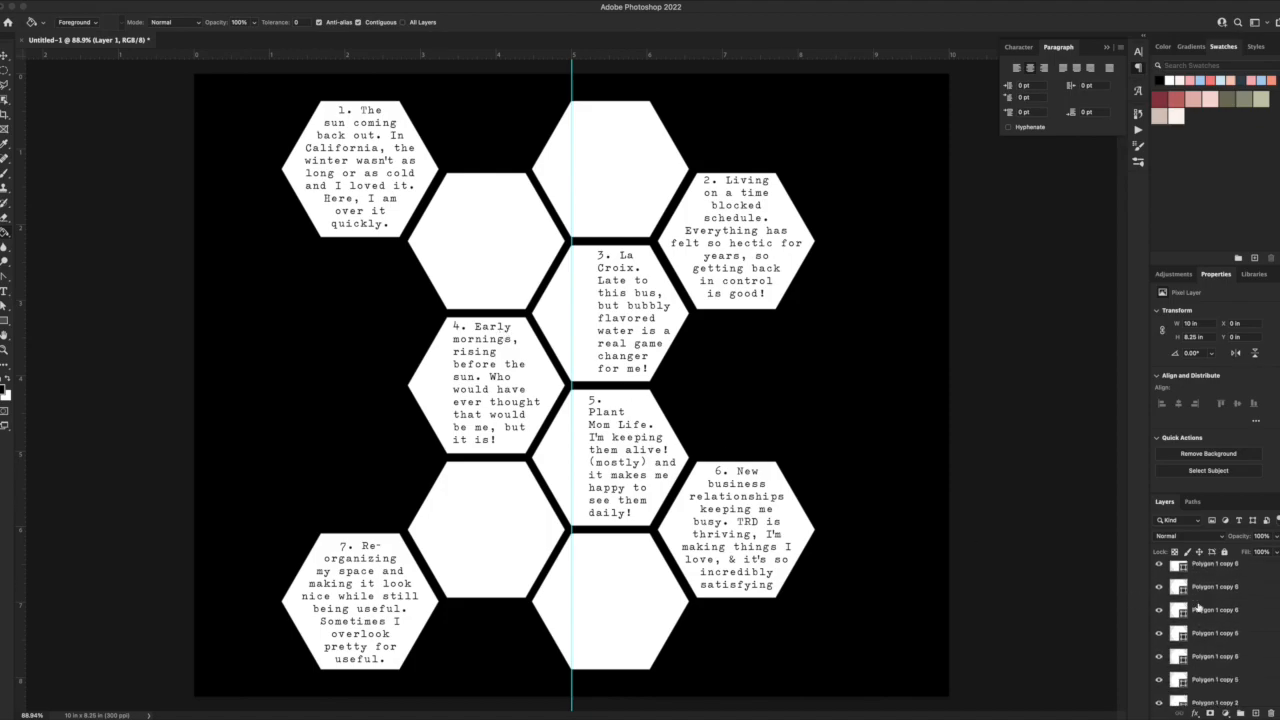
pyautogui.scroll(1, 1198, 606)
pyautogui.scroll(4, 1162, 601)
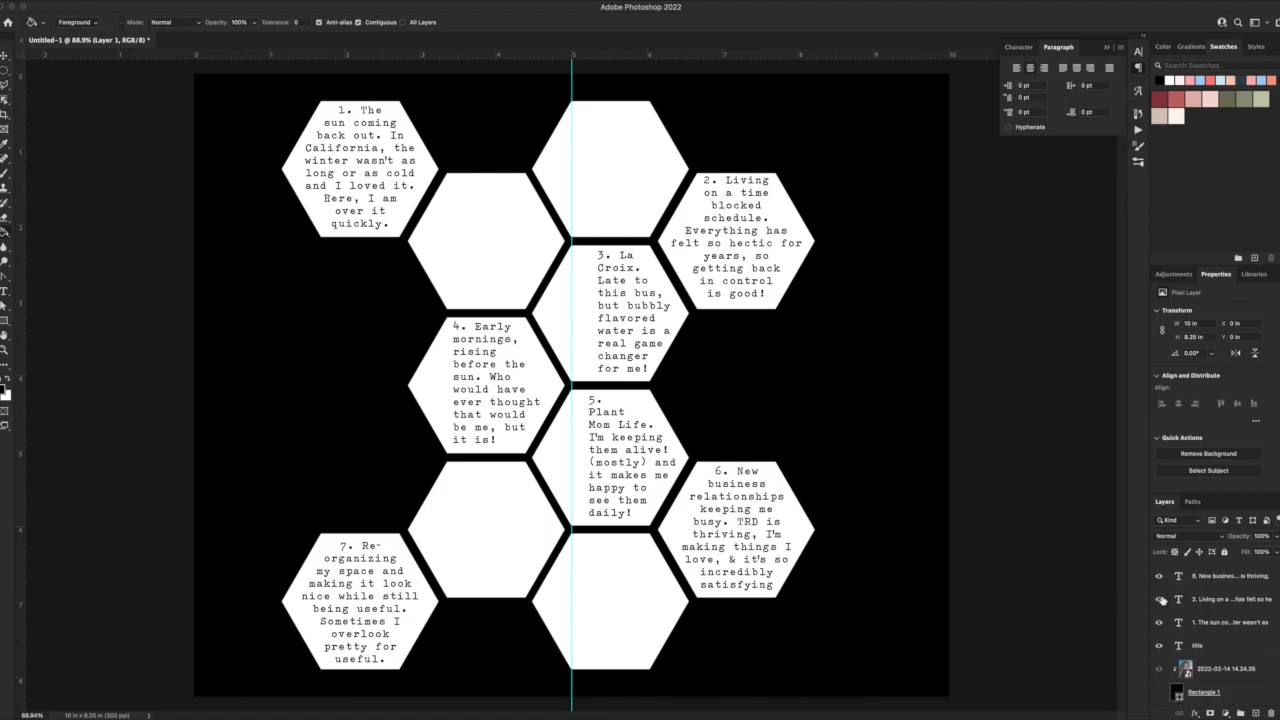
pyautogui.scroll(4, 1159, 630)
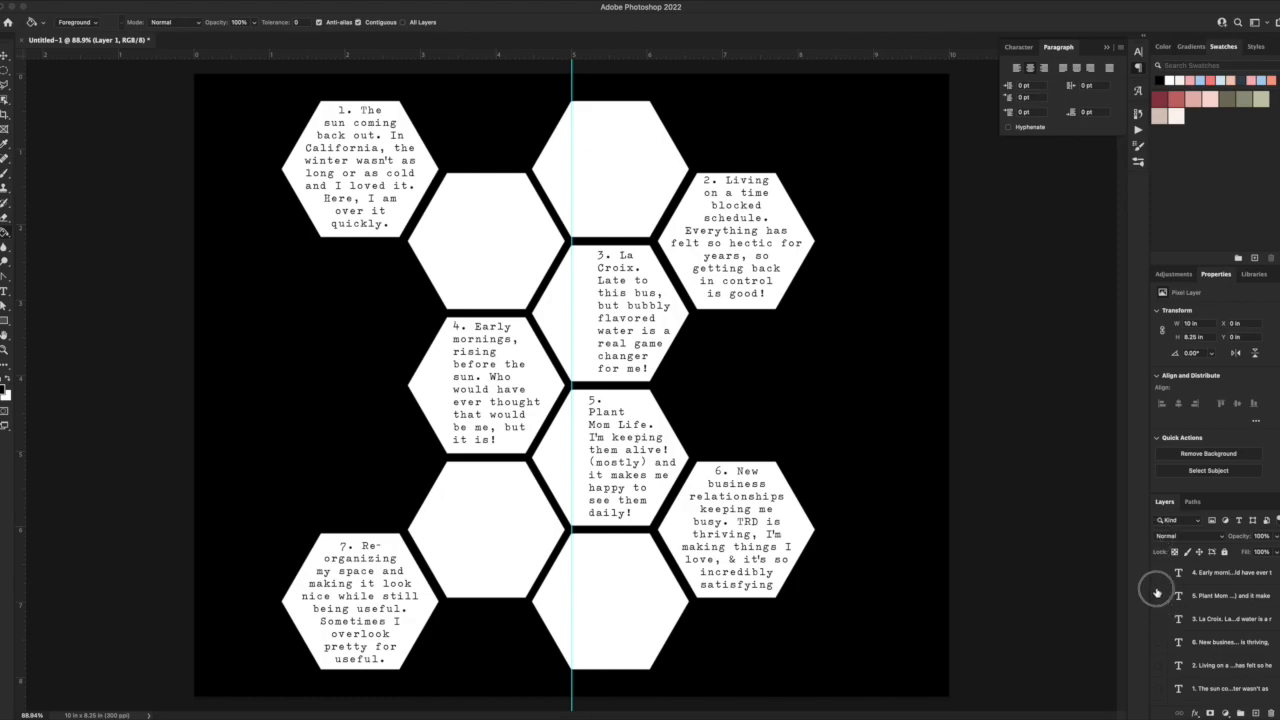
pyautogui.moveTo(1152, 520); pyautogui.dragTo(1152, 519)
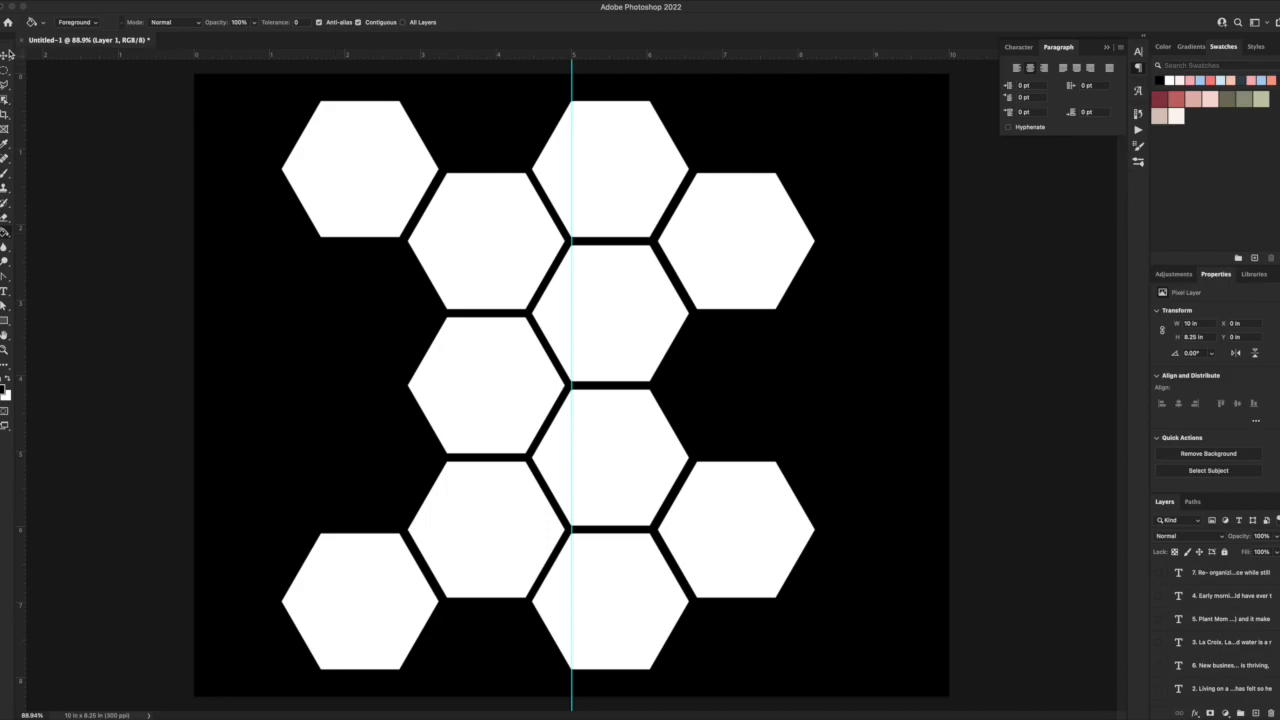
# Select the two hexagons of the leftmost column and nudge them right to an X position of 1.19 in.
pyautogui.click(6, 55)
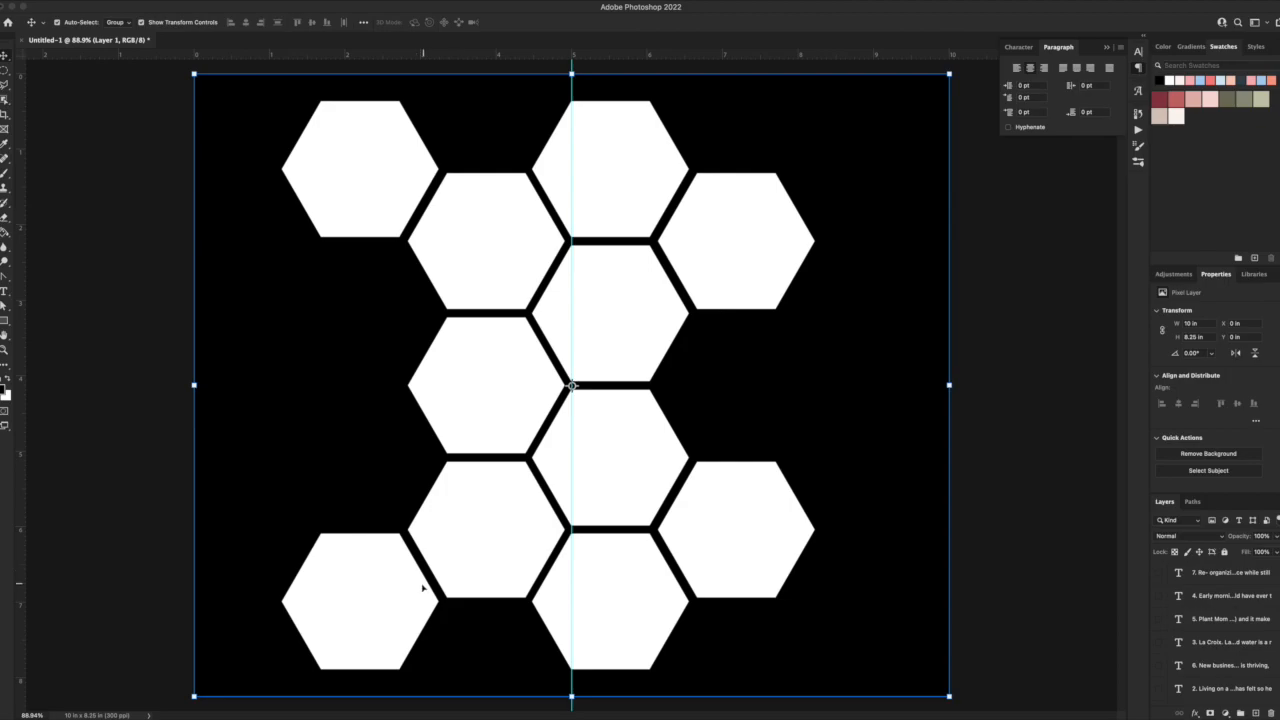
pyautogui.click(423, 588)
pyautogui.keyDown('shift'); pyautogui.click(376, 217); pyautogui.keyUp('shift')
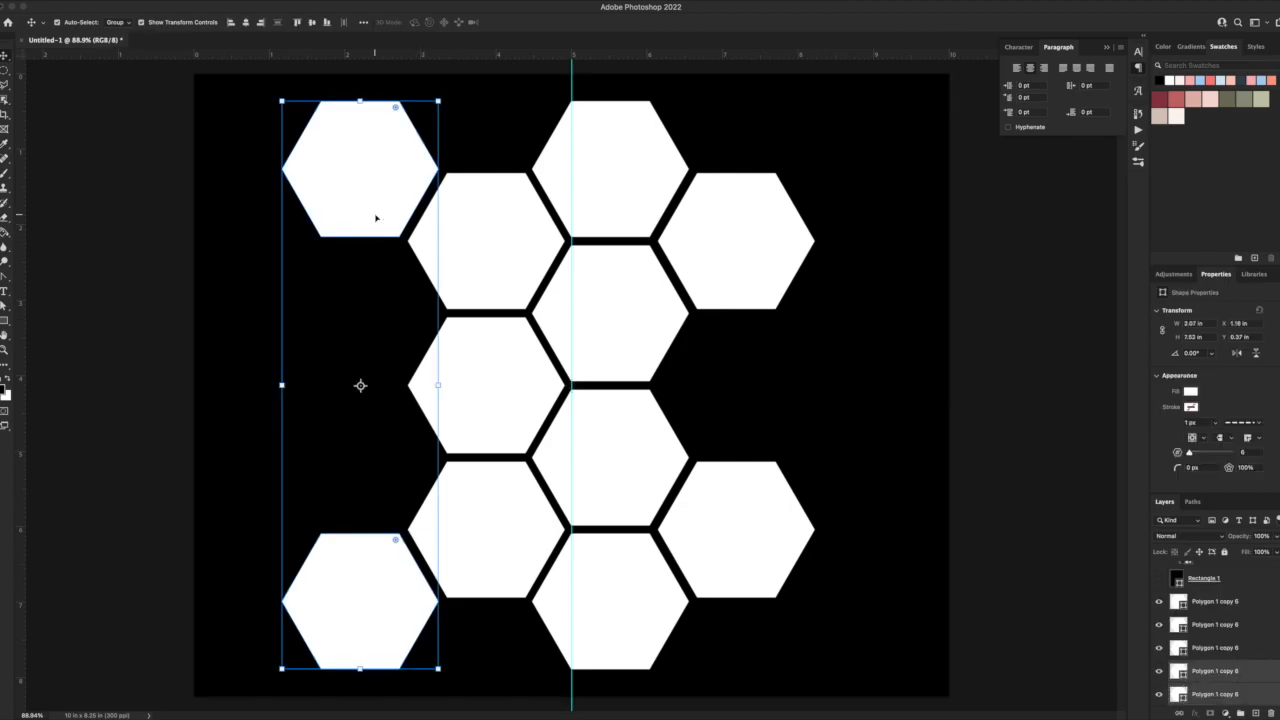
pyautogui.press('Right')
pyautogui.press('Right')
pyautogui.press('Right')
pyautogui.press('Right')
pyautogui.press('Right')
pyautogui.press('Right')
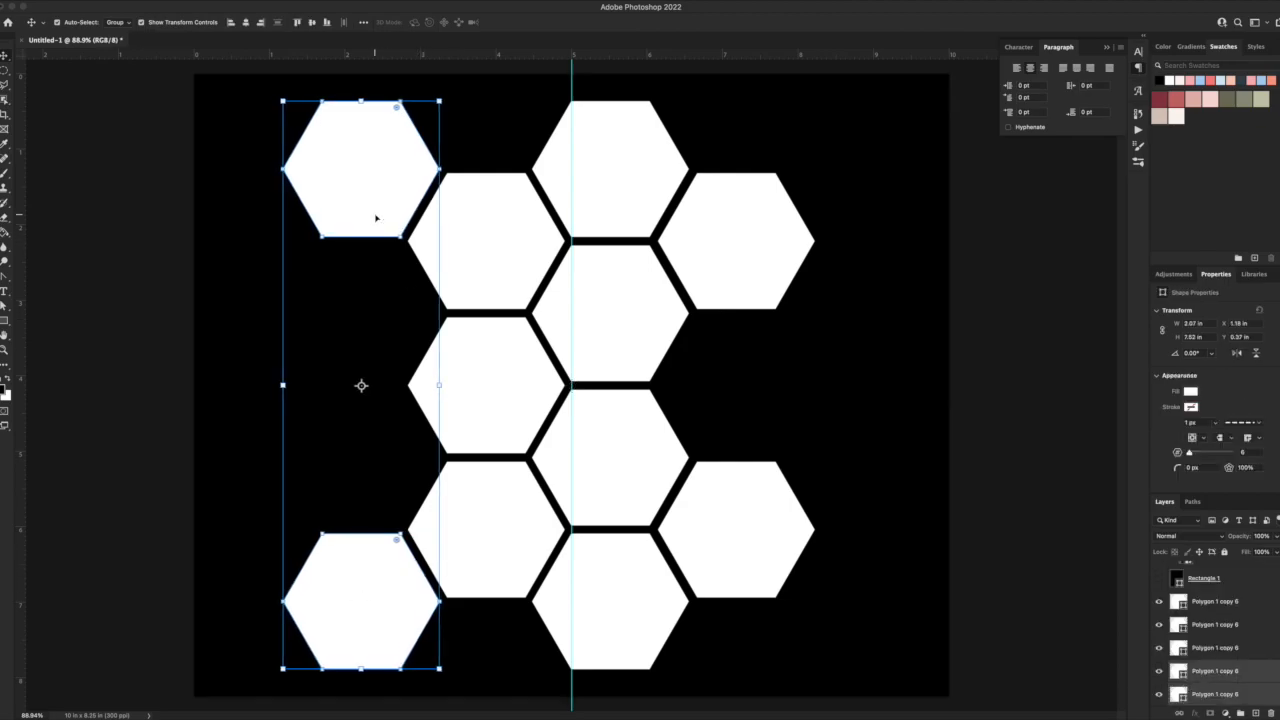
pyautogui.press('Right')
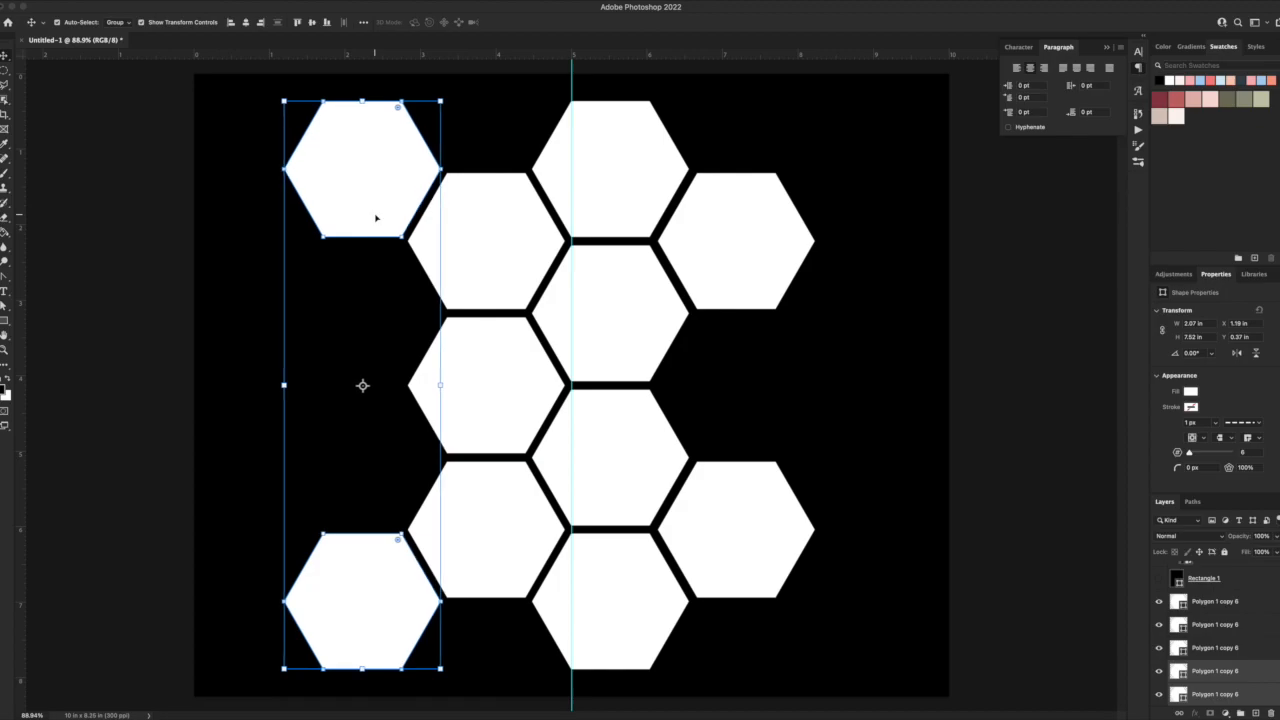
# Select all the hexagon layers from Polygon 1 up to the uppermost Polygon 1 copy 6 and merge them into one shape layer.
pyautogui.scroll(4, 1240, 612)
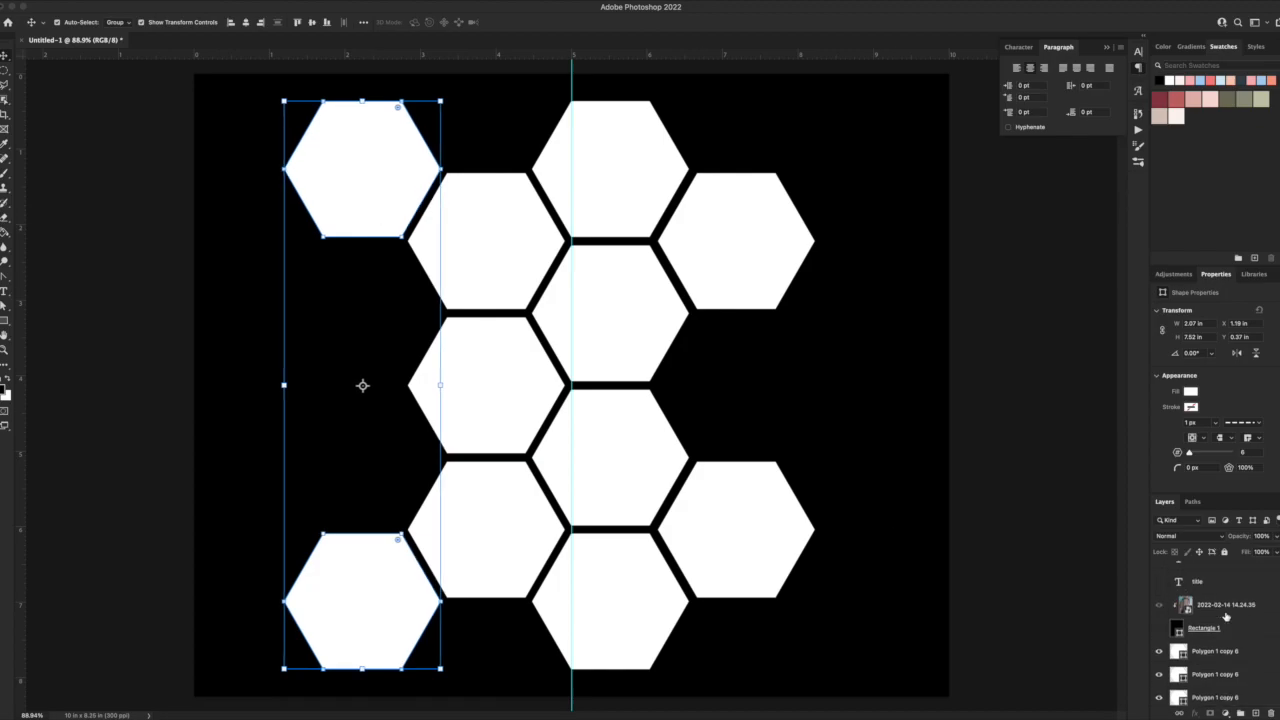
pyautogui.scroll(-3, 1167, 613)
pyautogui.scroll(-5, 1191, 652)
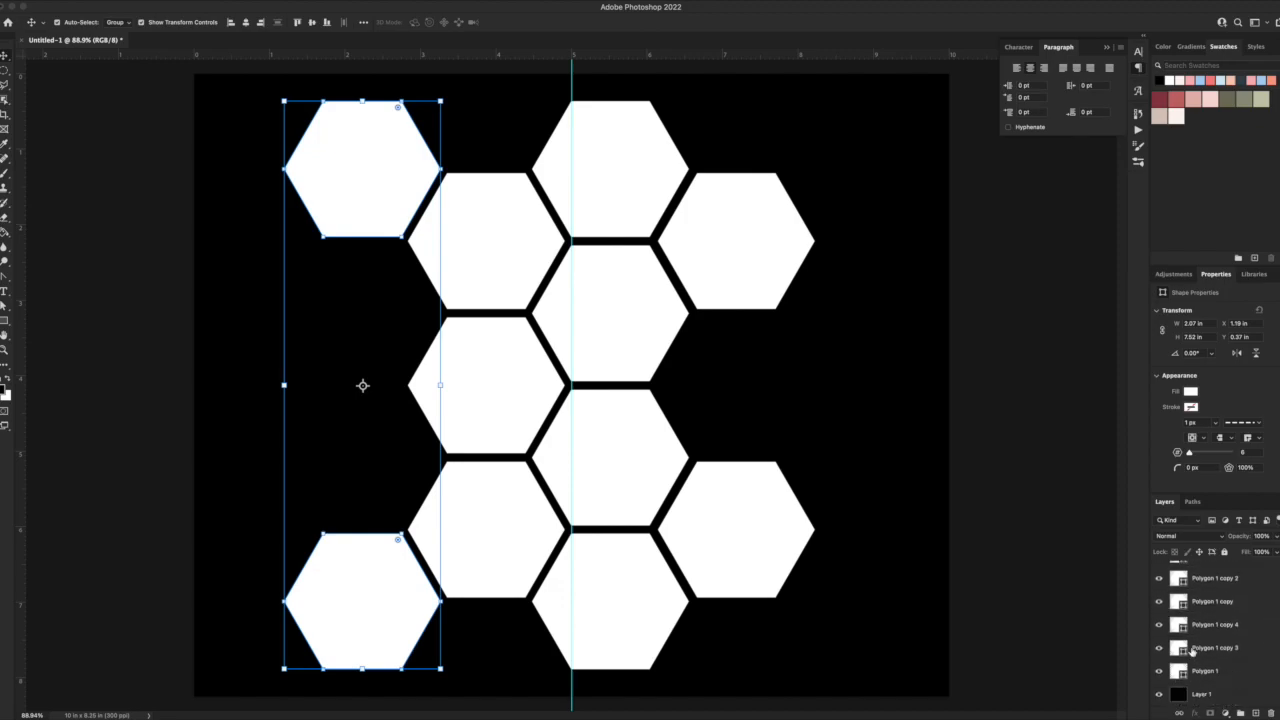
pyautogui.click(1218, 679)
pyautogui.scroll(5, 1222, 650)
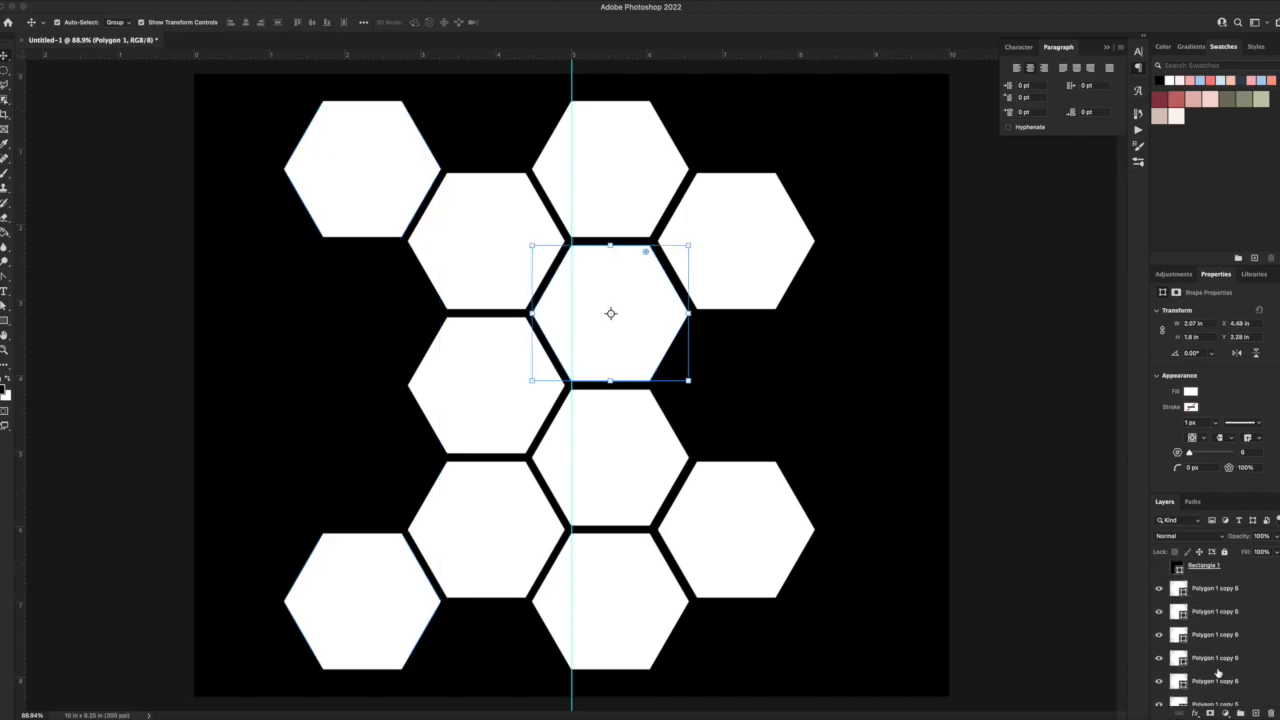
pyautogui.keyDown('shift'); pyautogui.click(1228, 620); pyautogui.keyUp('shift')
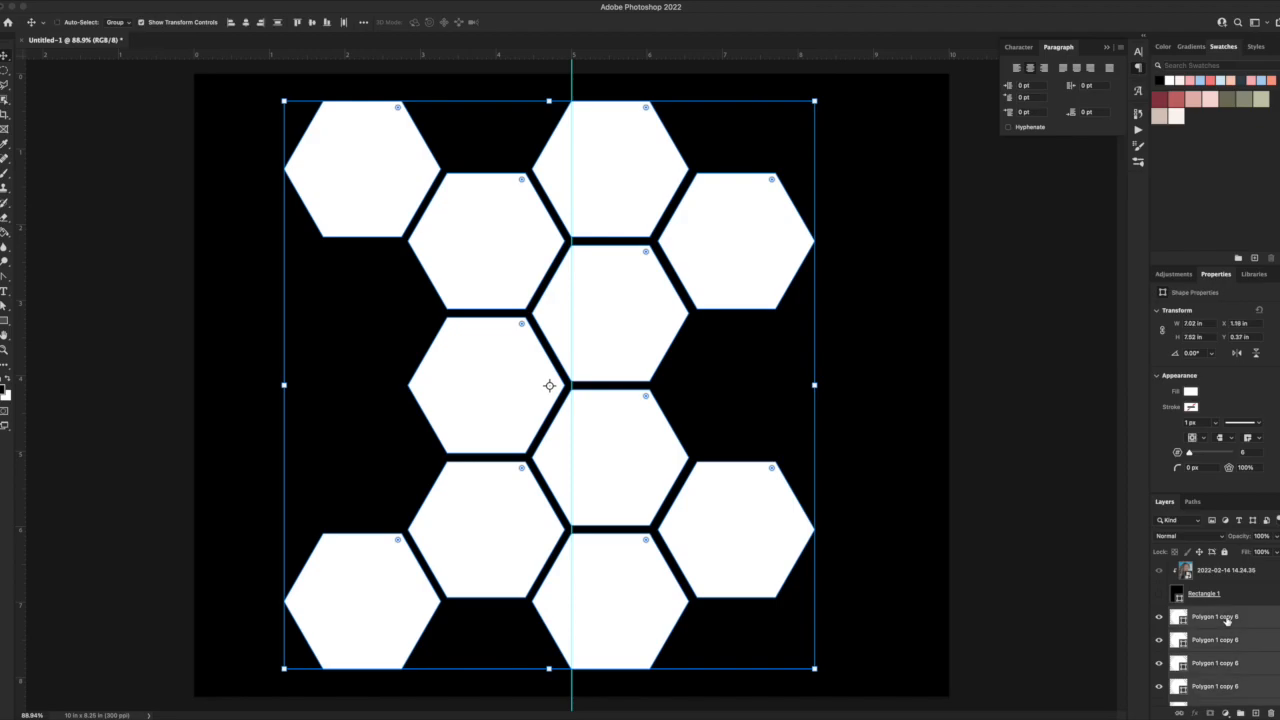
pyautogui.hotkey('ctrl', 'e')
# Load the merged hexagons as a selection, hide their layer, and delete the selected areas from the black Layer 1.
pyautogui.keyDown('ctrl'); pyautogui.click(1178, 671); pyautogui.keyUp('ctrl')
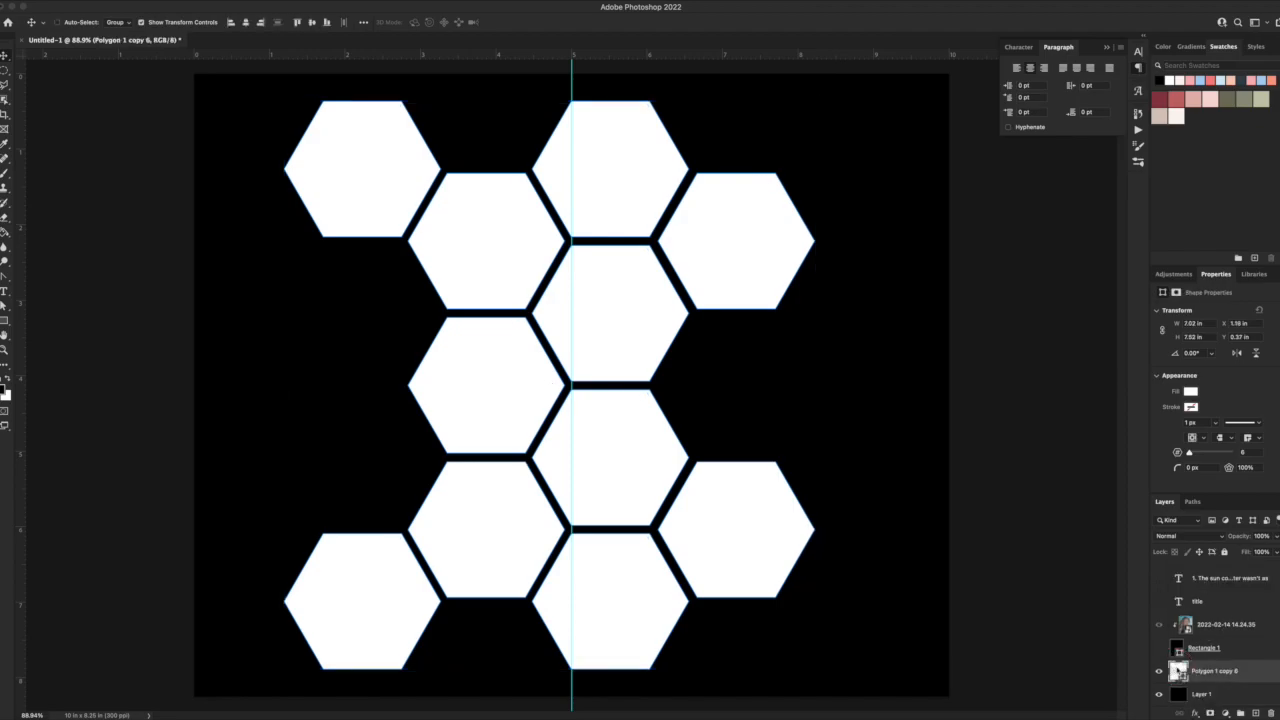
pyautogui.click(1159, 671)
pyautogui.click(1212, 694)
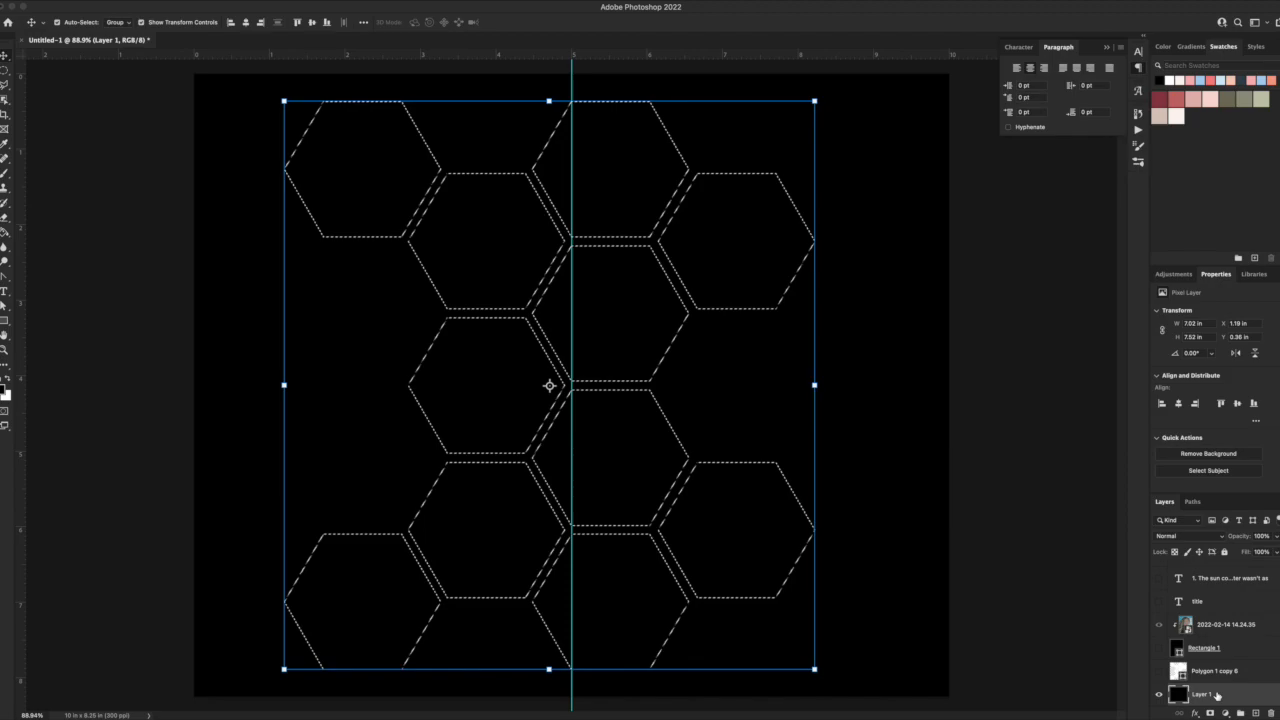
pyautogui.press('Delete')
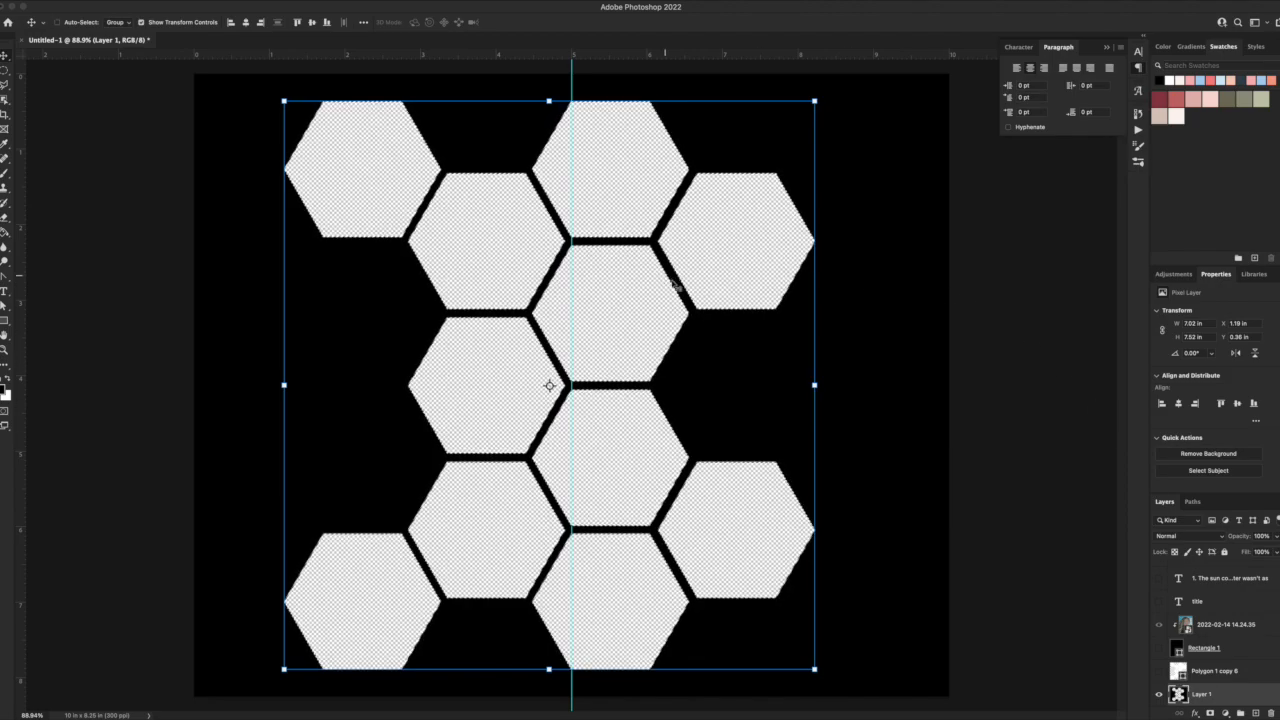
# Save the cut-out black background to the Desktop as honeycombpage.png in PNG format, replacing the existing file, with the smallest file size.
pyautogui.press('super+s')
pyautogui.click(519, 184)
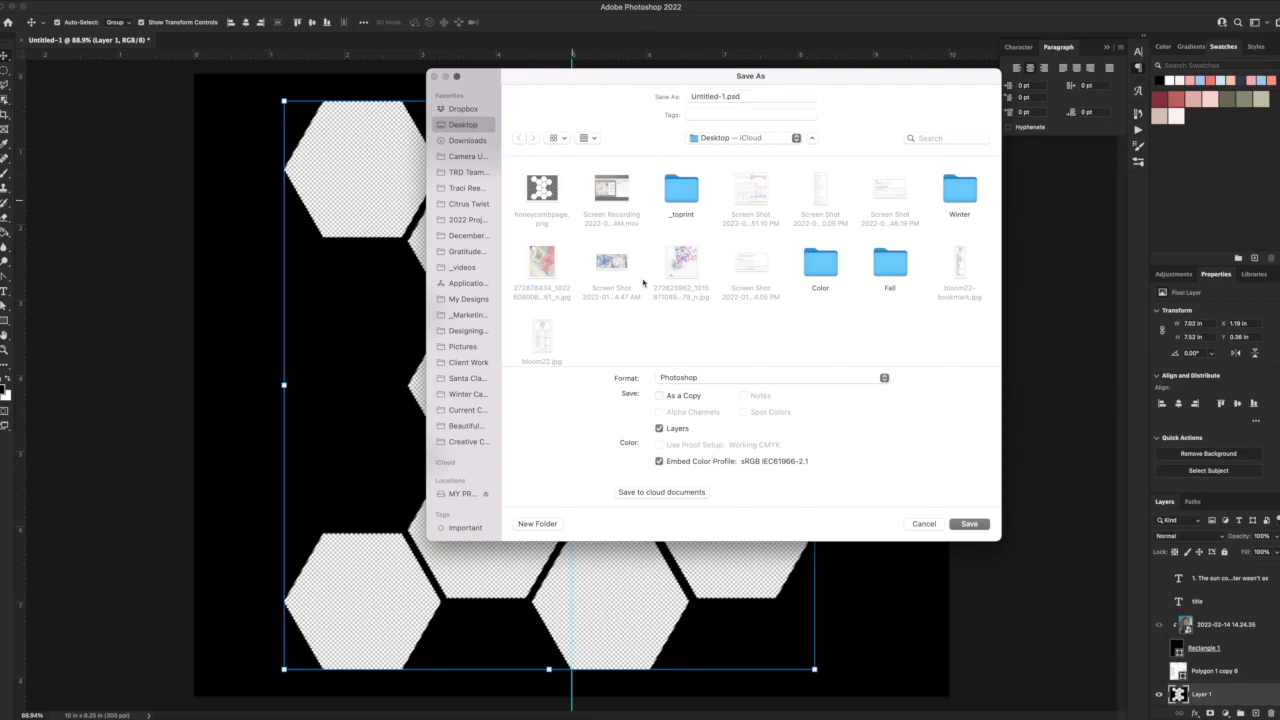
pyautogui.click(543, 190)
pyautogui.click(728, 378)
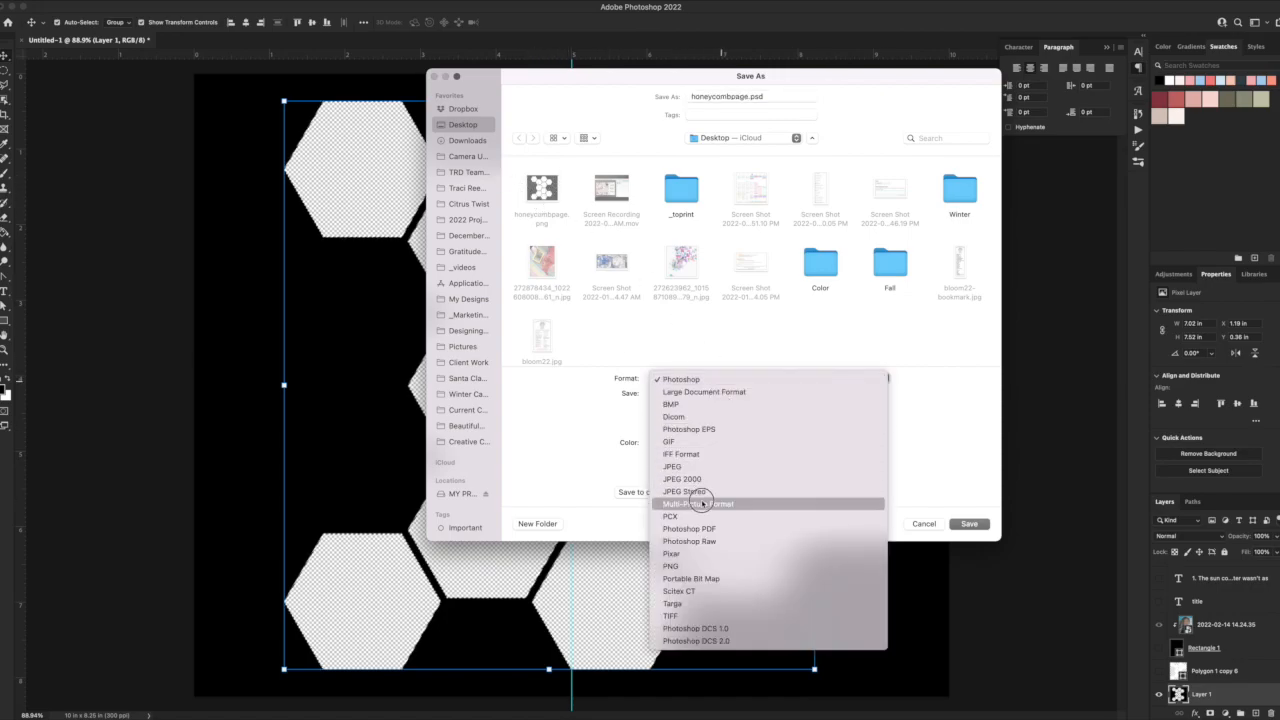
pyautogui.click(700, 567)
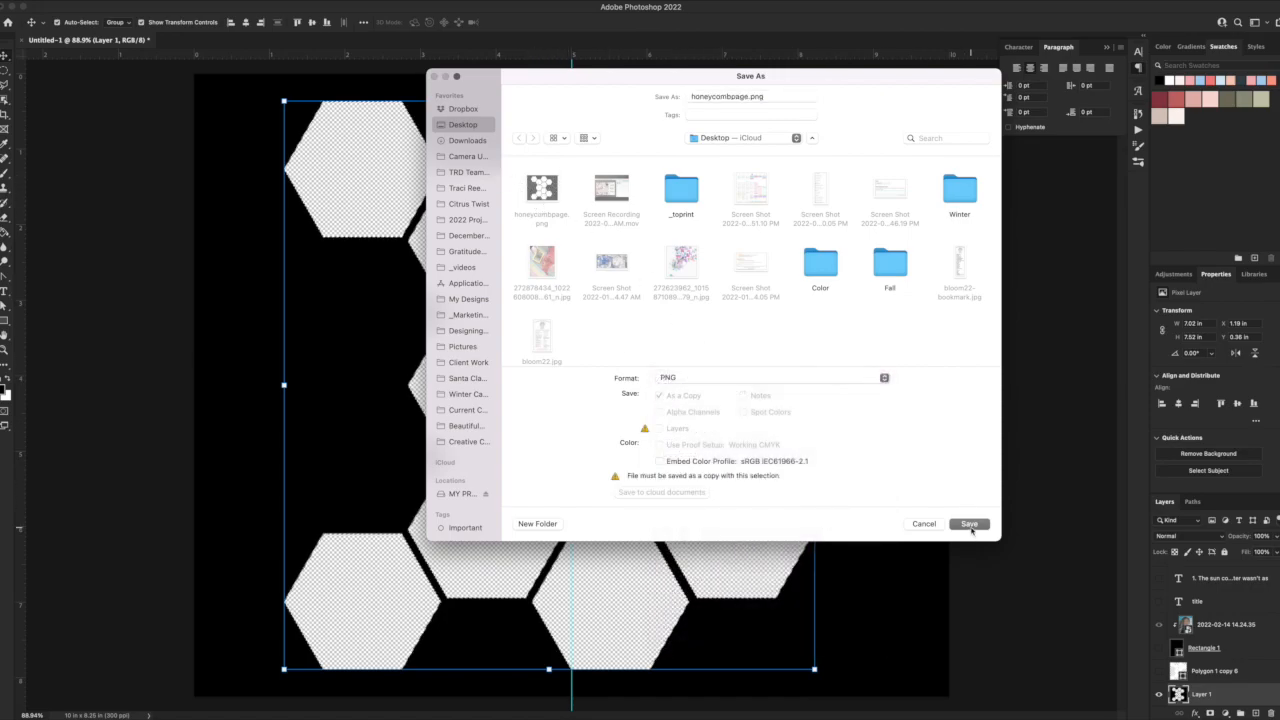
pyautogui.click(969, 523)
pyautogui.click(758, 358)
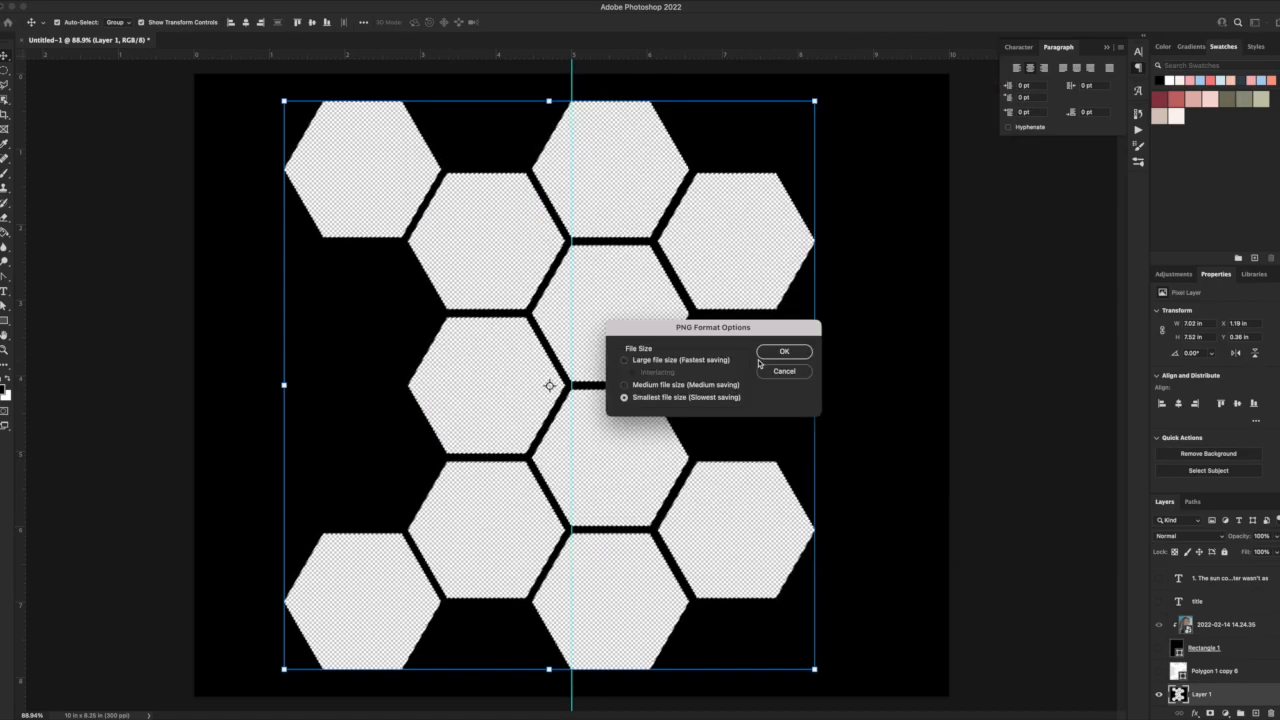
pyautogui.click(769, 355)
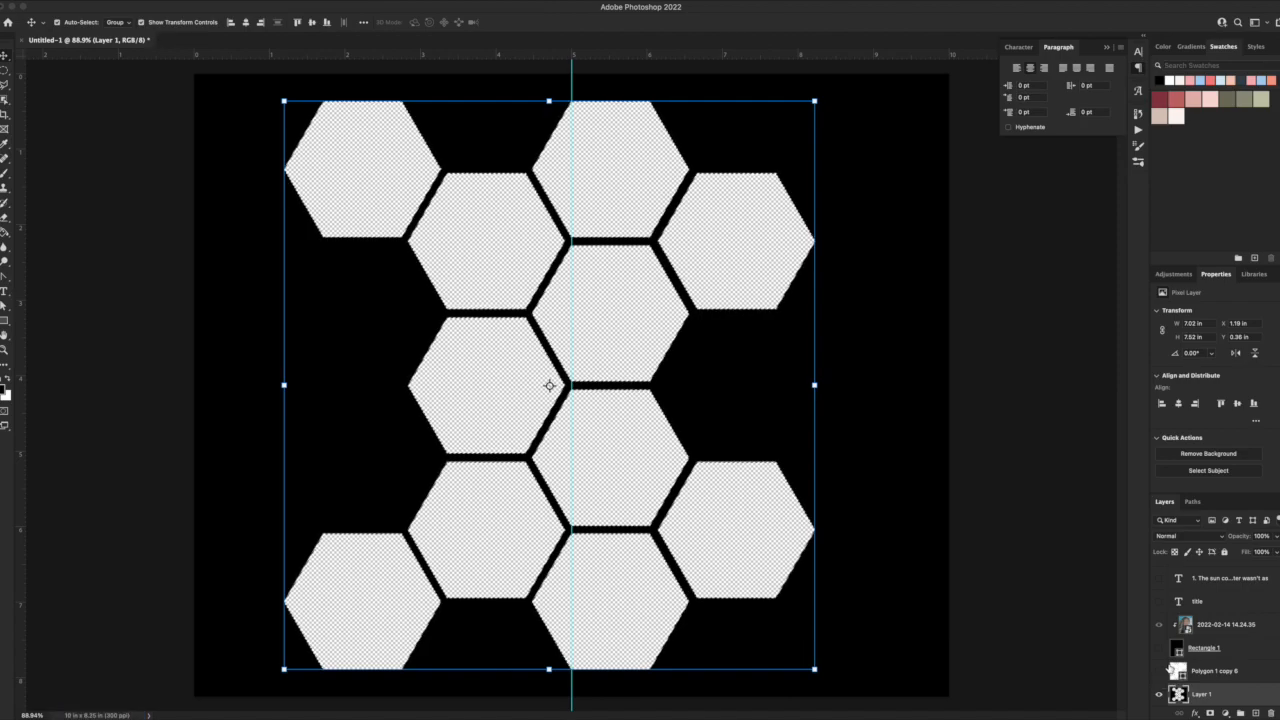
# Show all the journaling text layers again and clear the hexagon selection.
pyautogui.scroll(5, 1200, 690)
pyautogui.moveTo(1160, 669); pyautogui.dragTo(1156, 549)
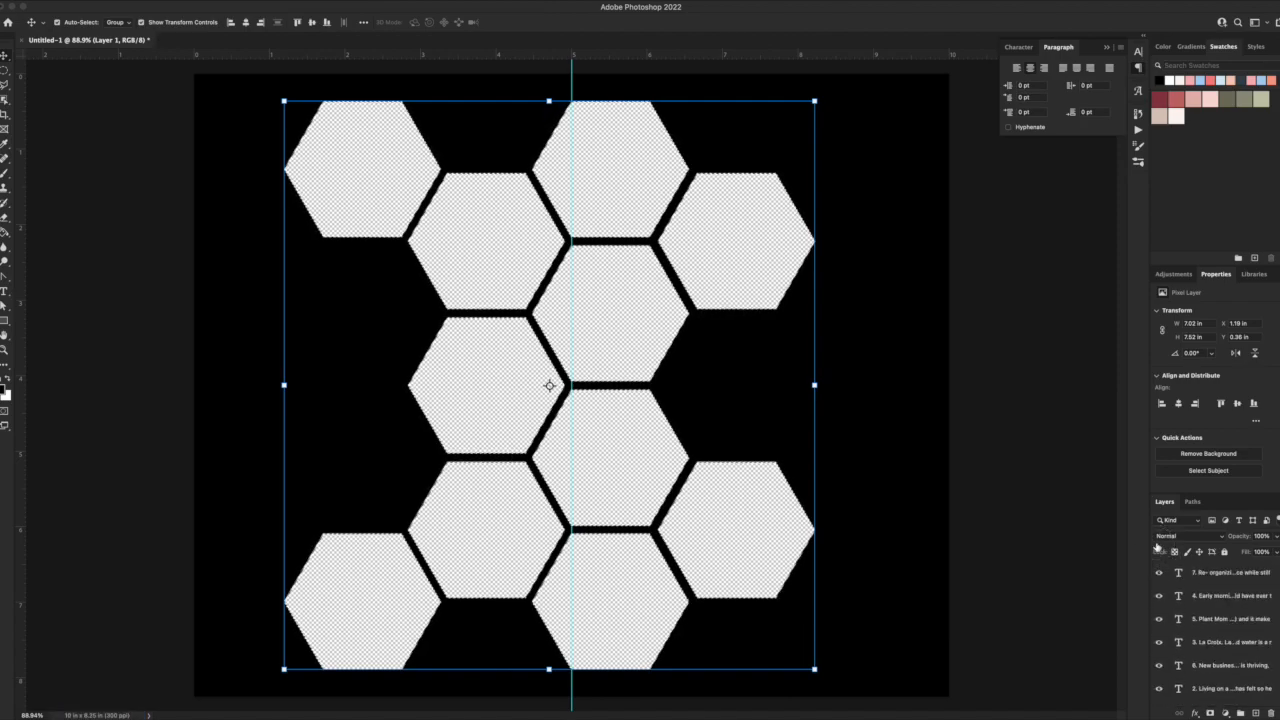
pyautogui.press('super+d')
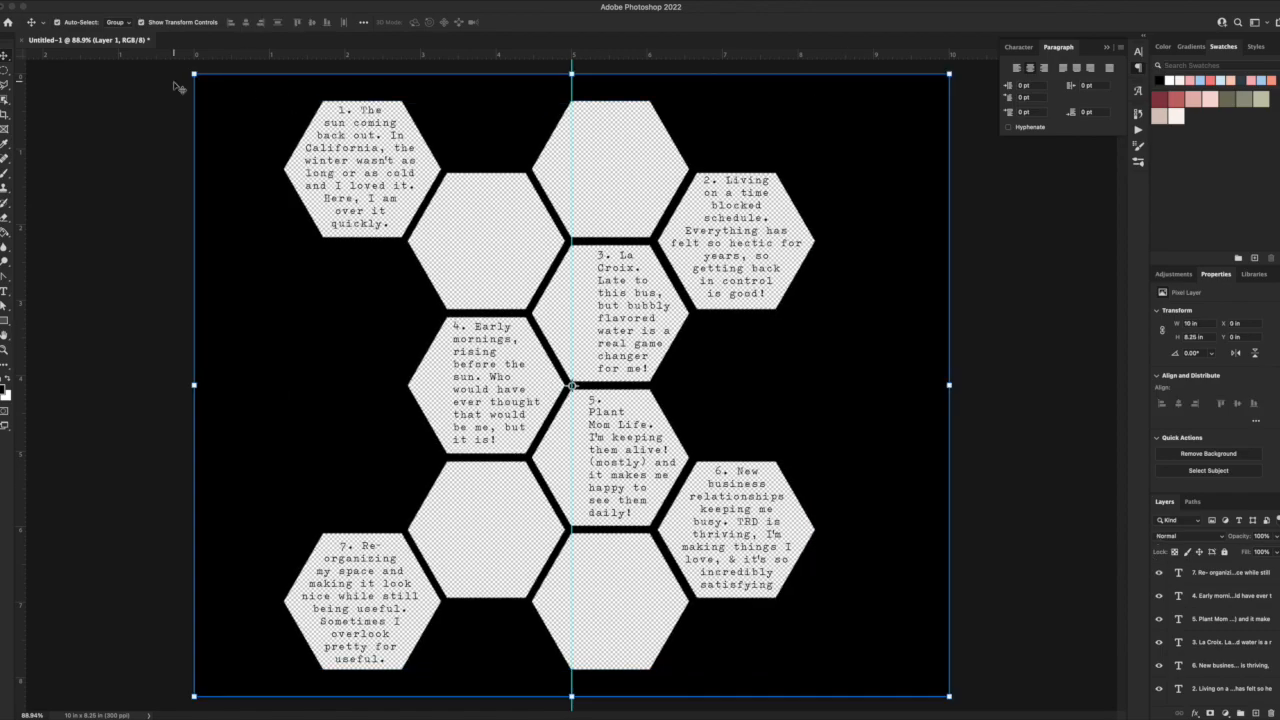
# Select journaling texts 1 and 7 and nudge them slightly right to center them in their shifted hexagons.
pyautogui.click(351, 594)
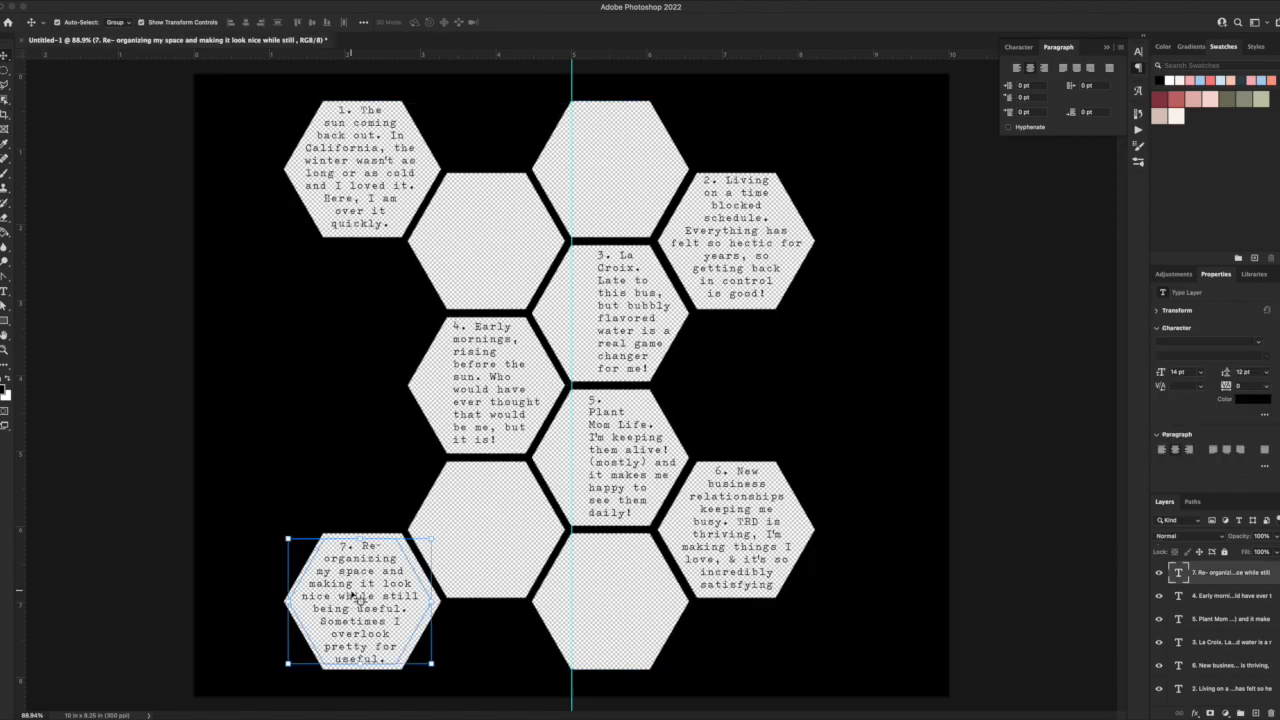
pyautogui.keyDown('shift'); pyautogui.click(380, 157); pyautogui.keyUp('shift')
pyautogui.press('Right')
pyautogui.press('Right')
pyautogui.press('Right')
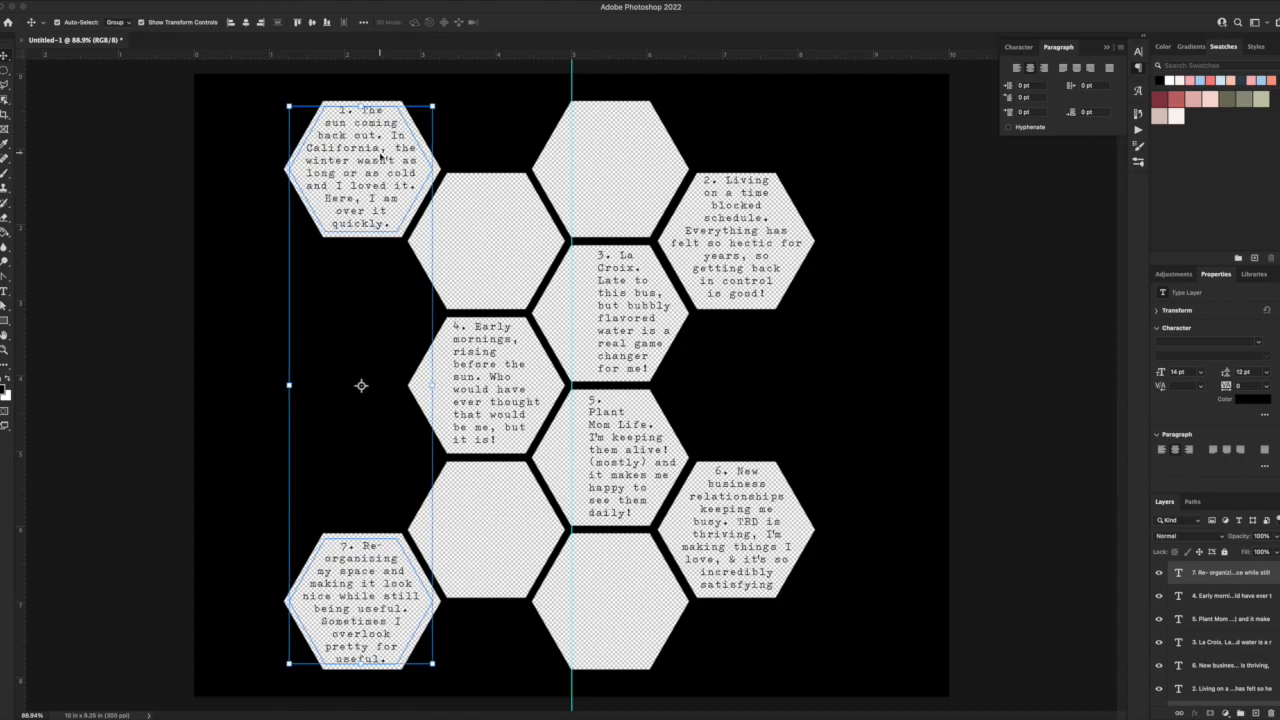
pyautogui.press('Right')
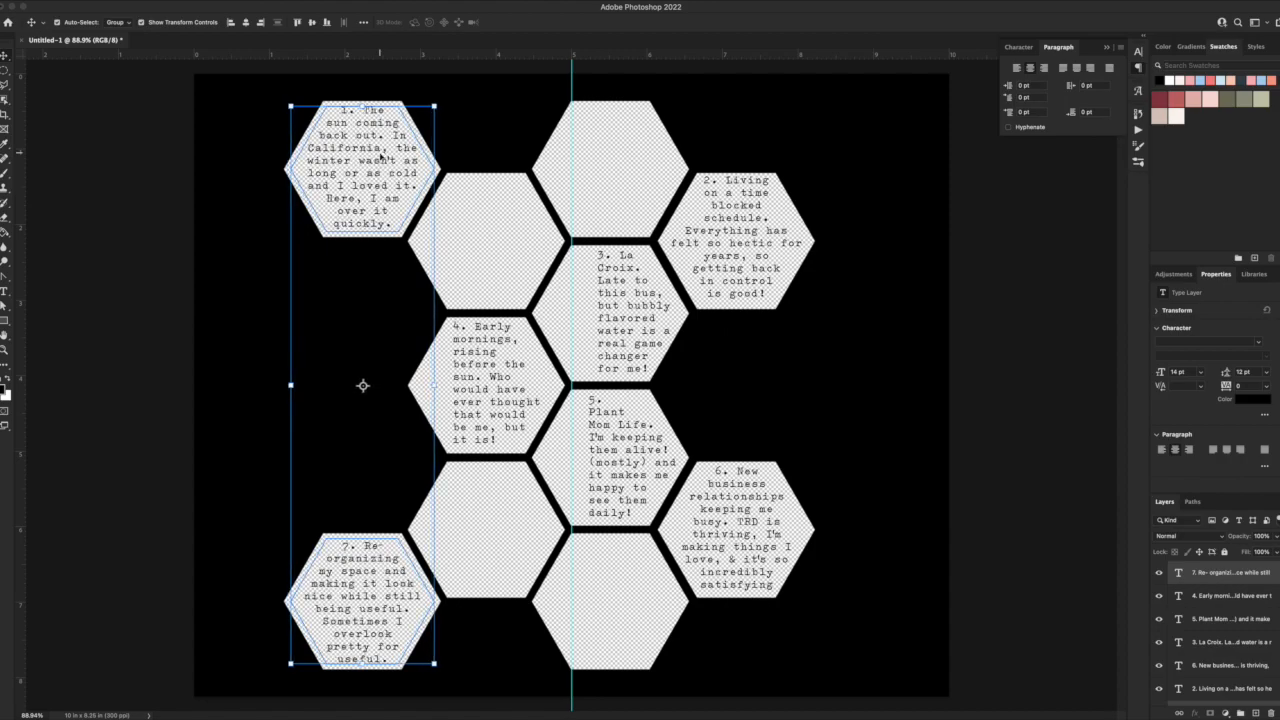
# Select the black honeycomb background, Layer 1, and hide it so only the journaling text shows.
pyautogui.click(114, 251)
pyautogui.click(250, 250)
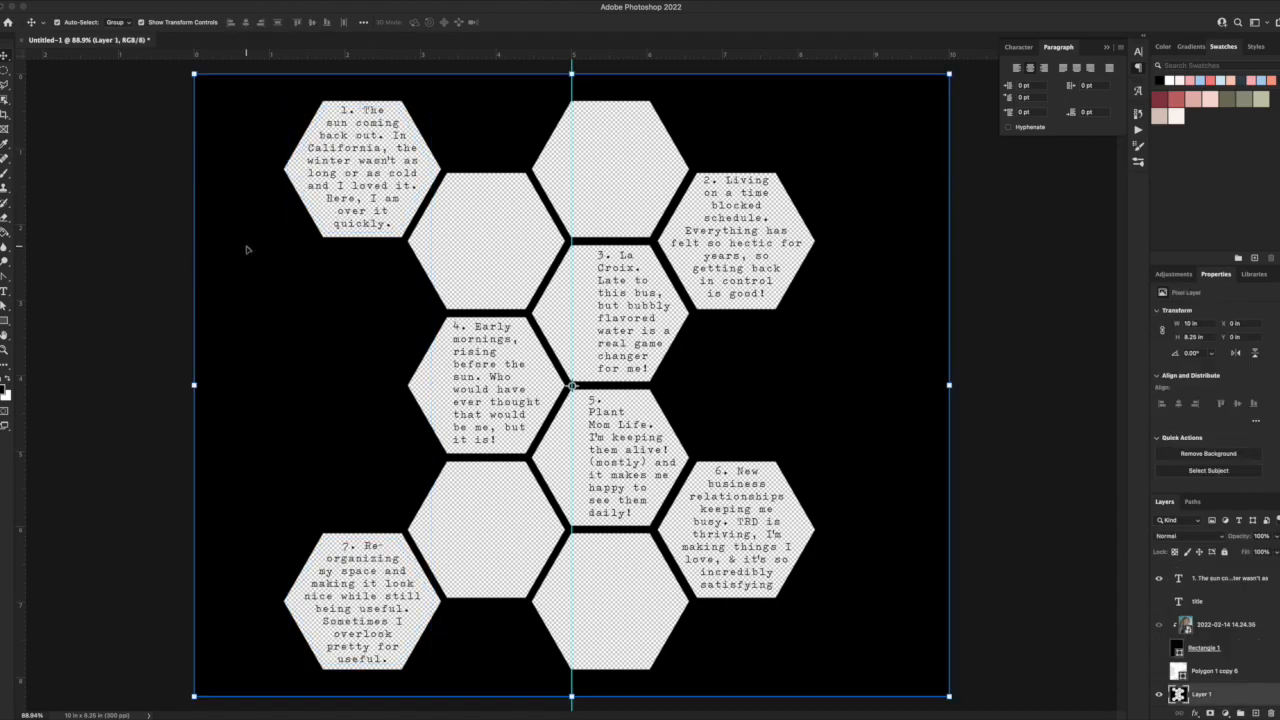
pyautogui.click(1158, 694)
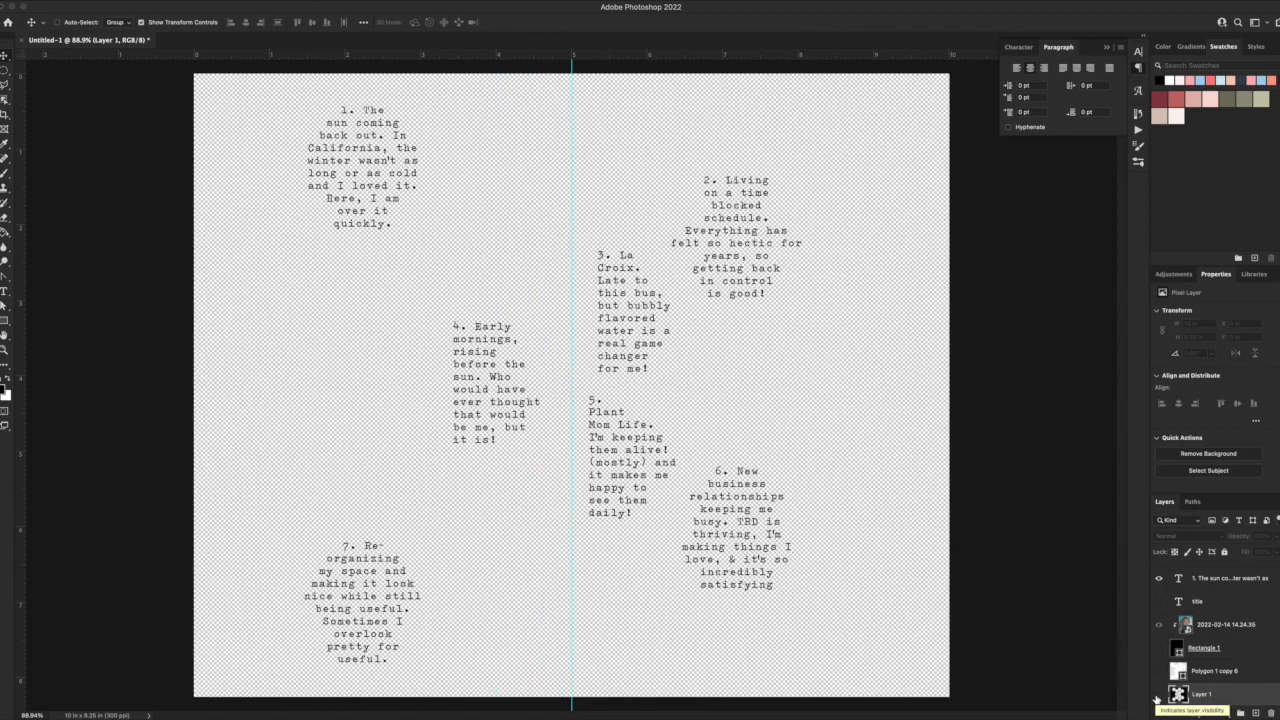
# Print one copy of the journaling text on the Canon iX6800 series, using US Letter 8.50 by 11.00 inches and Plain Paper media.
pyautogui.press('super+p')
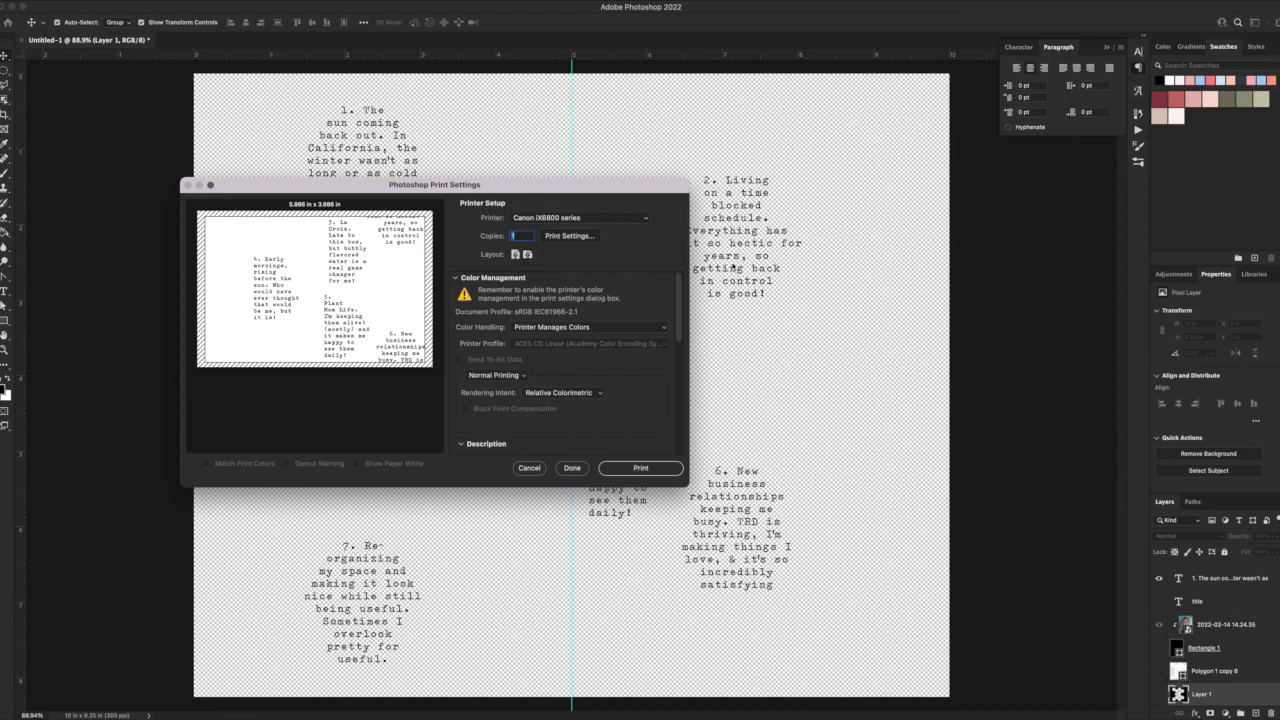
pyautogui.click(570, 238)
pyautogui.click(720, 230)
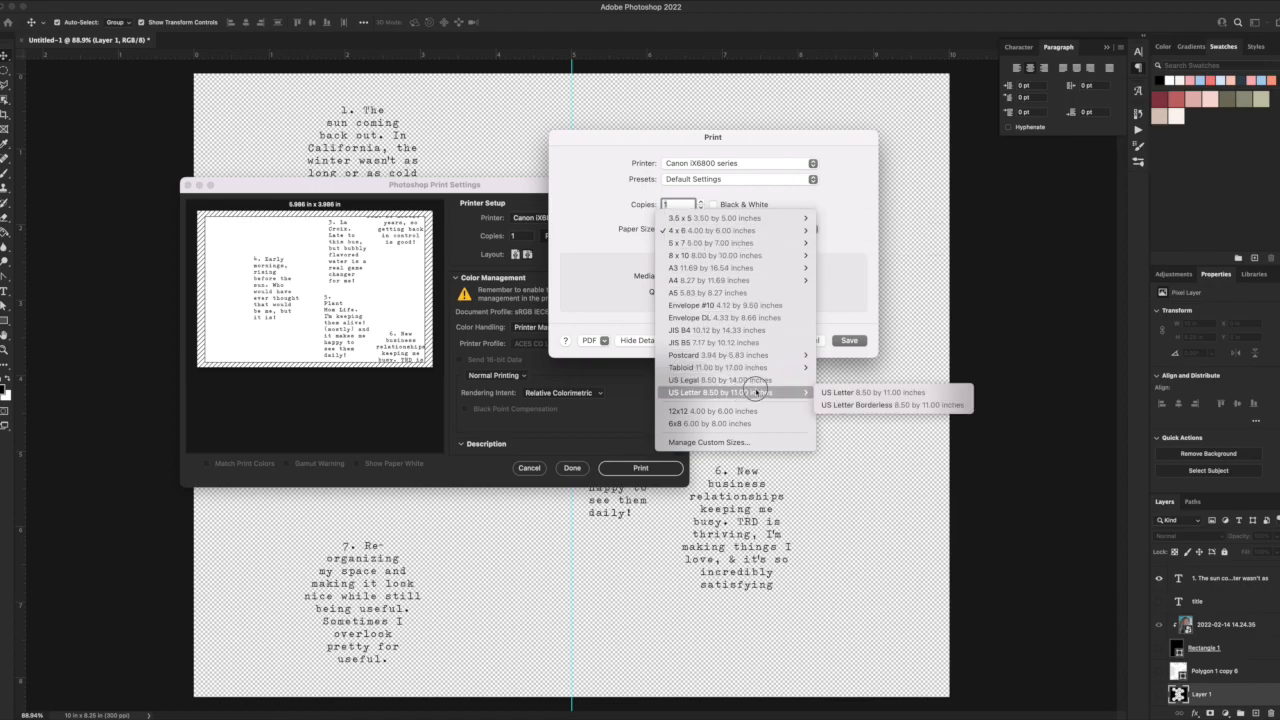
pyautogui.click(815, 392)
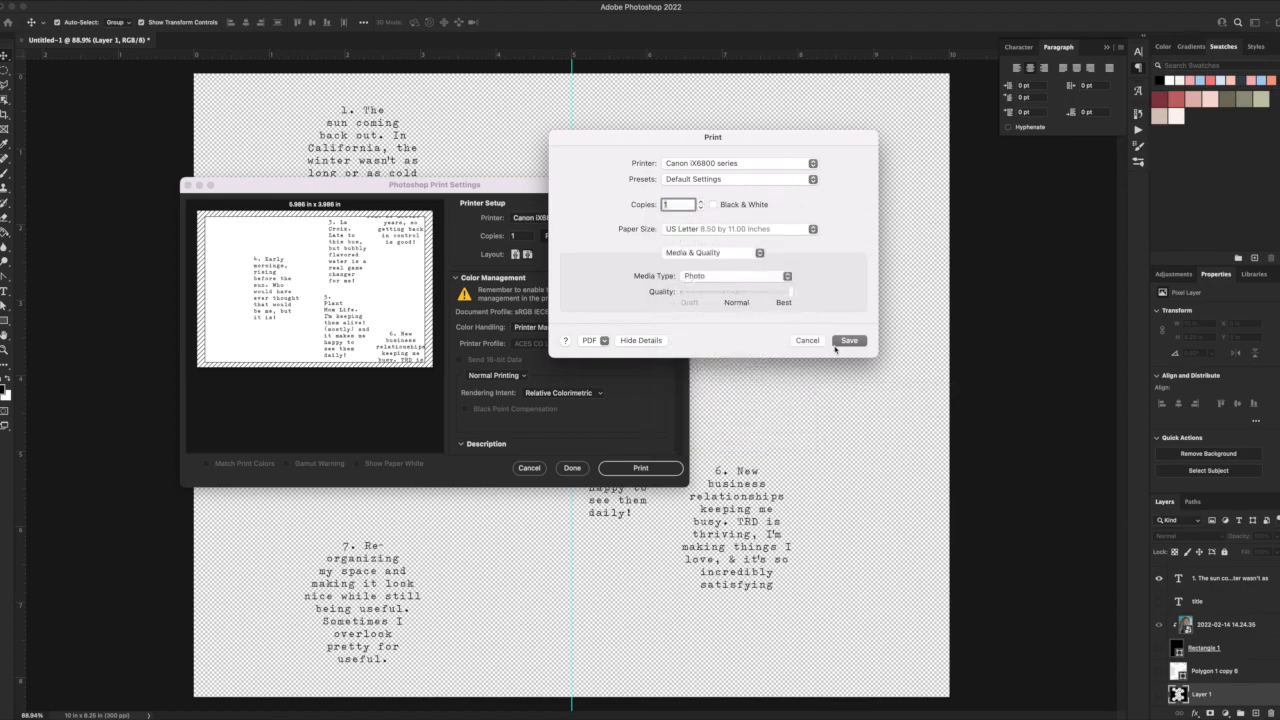
pyautogui.click(750, 277)
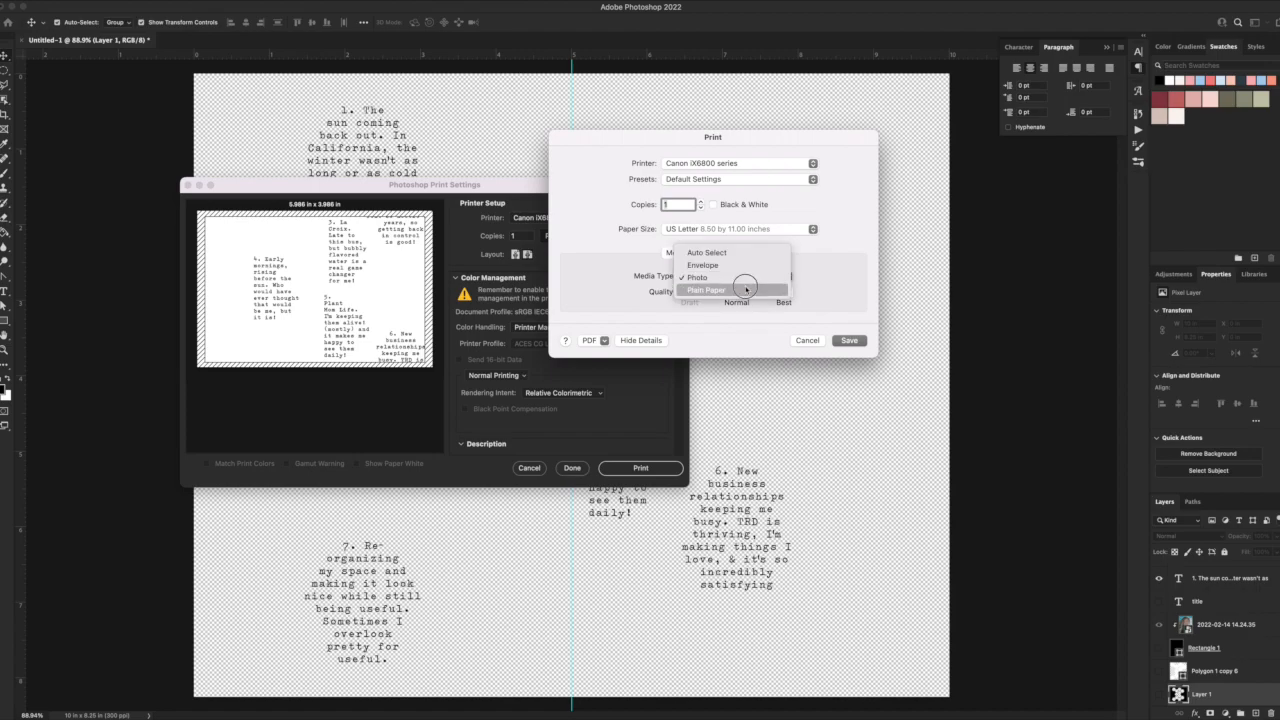
pyautogui.click(715, 250)
pyautogui.click(843, 340)
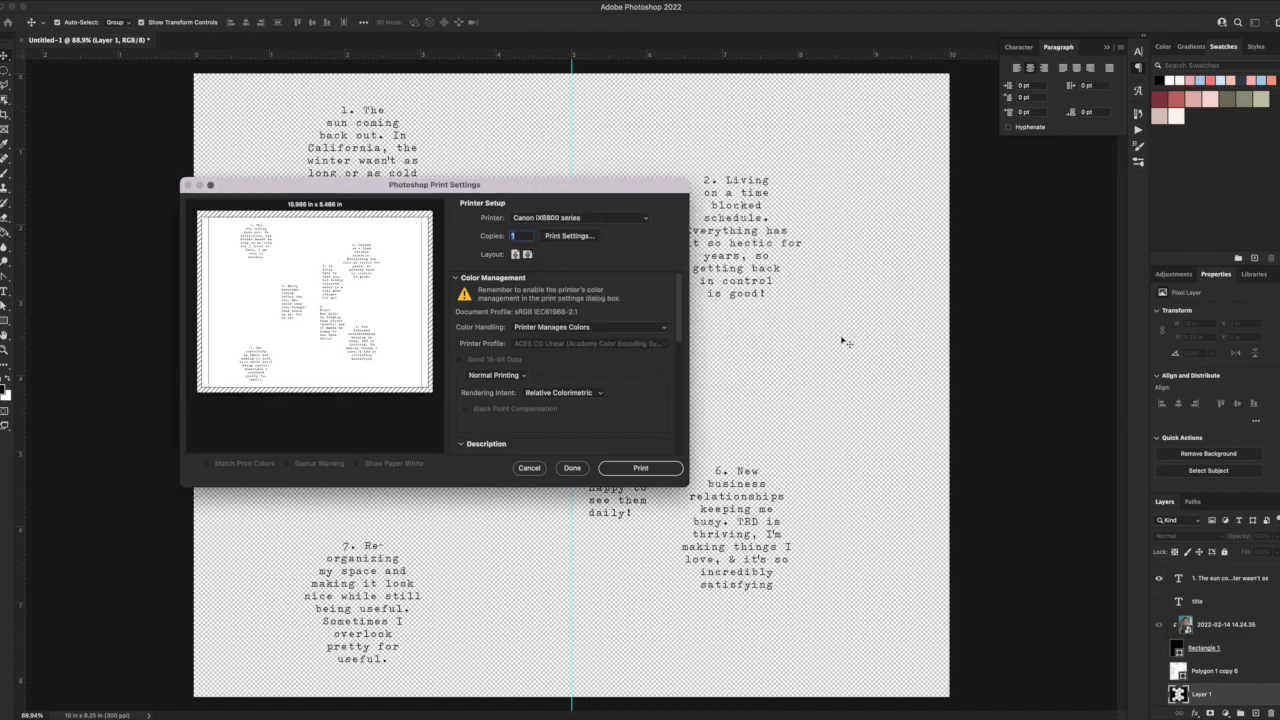
pyautogui.click(650, 463)
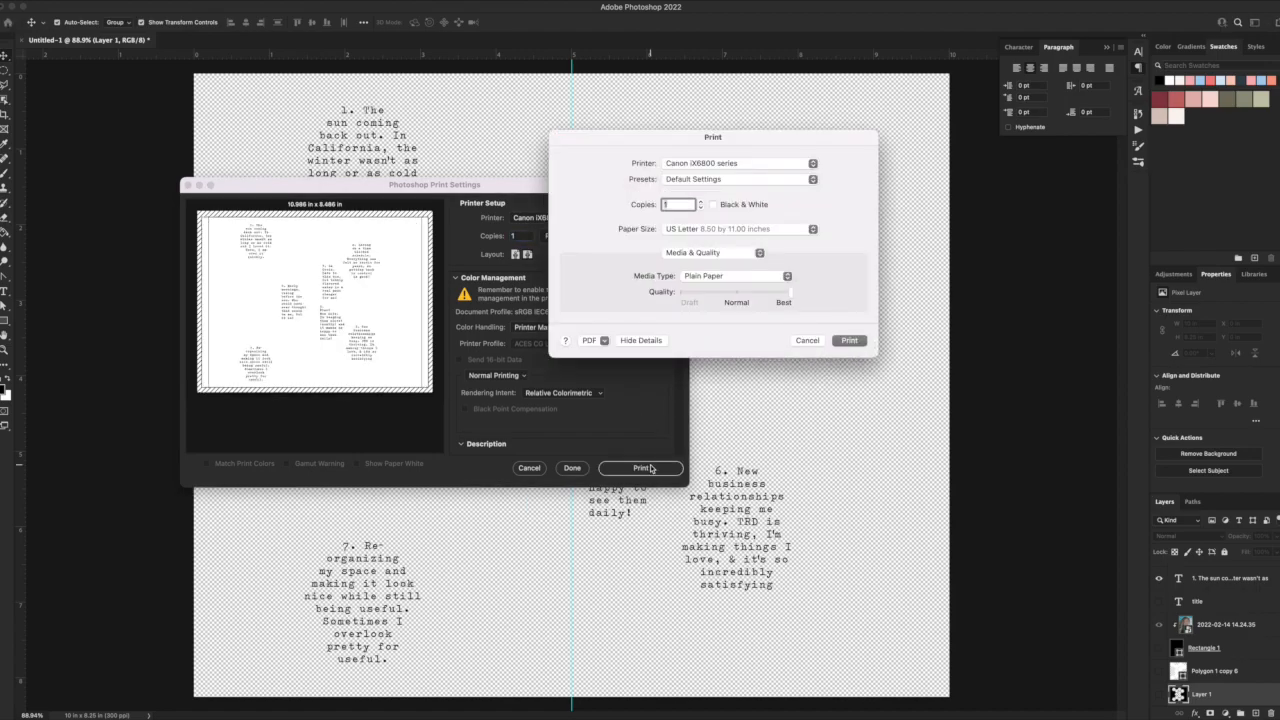
pyautogui.click(858, 341)
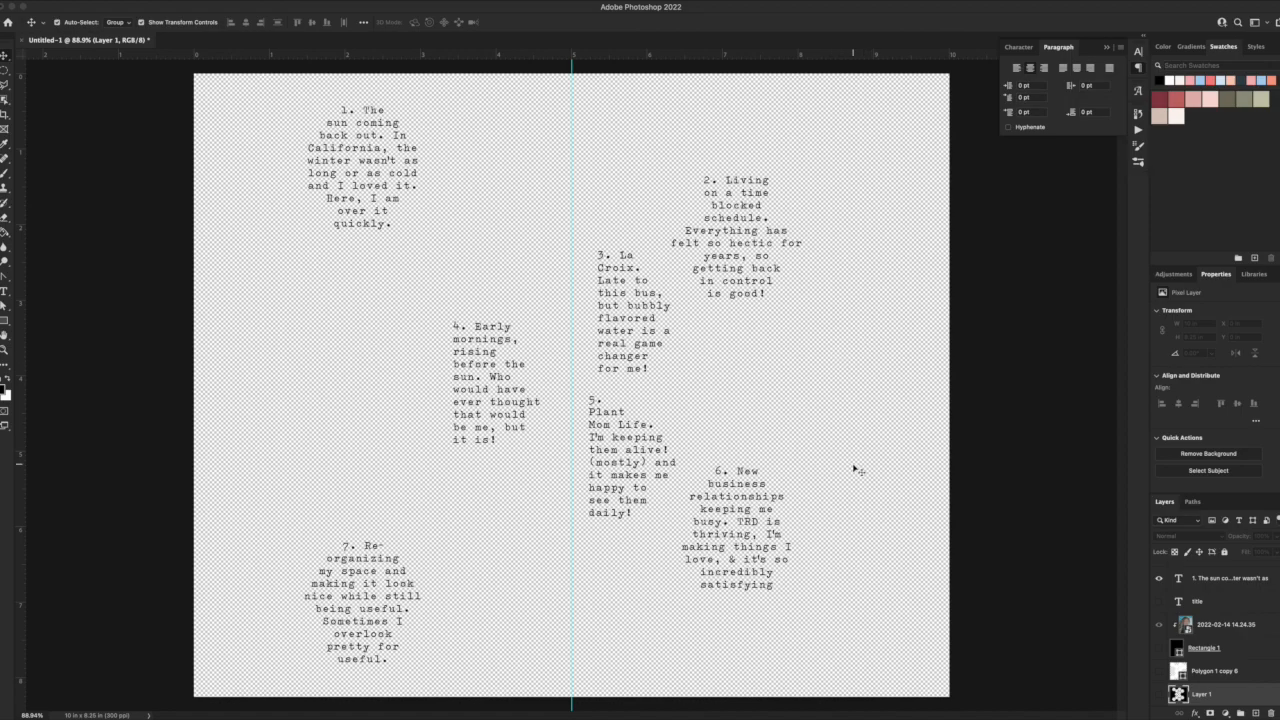
# Switch to Silhouette Studio and open the exported honeycombpage image in a new document.
pyautogui.click(690, 718)
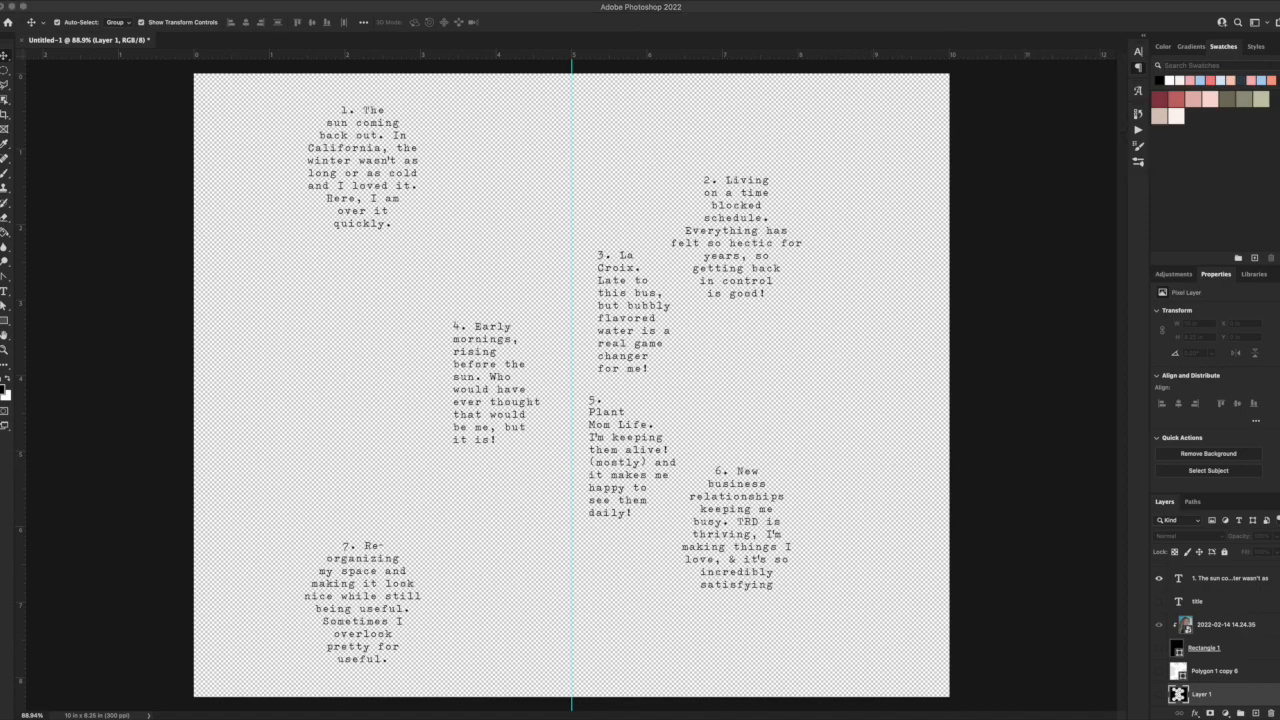
pyautogui.scroll(1, 360, 205)
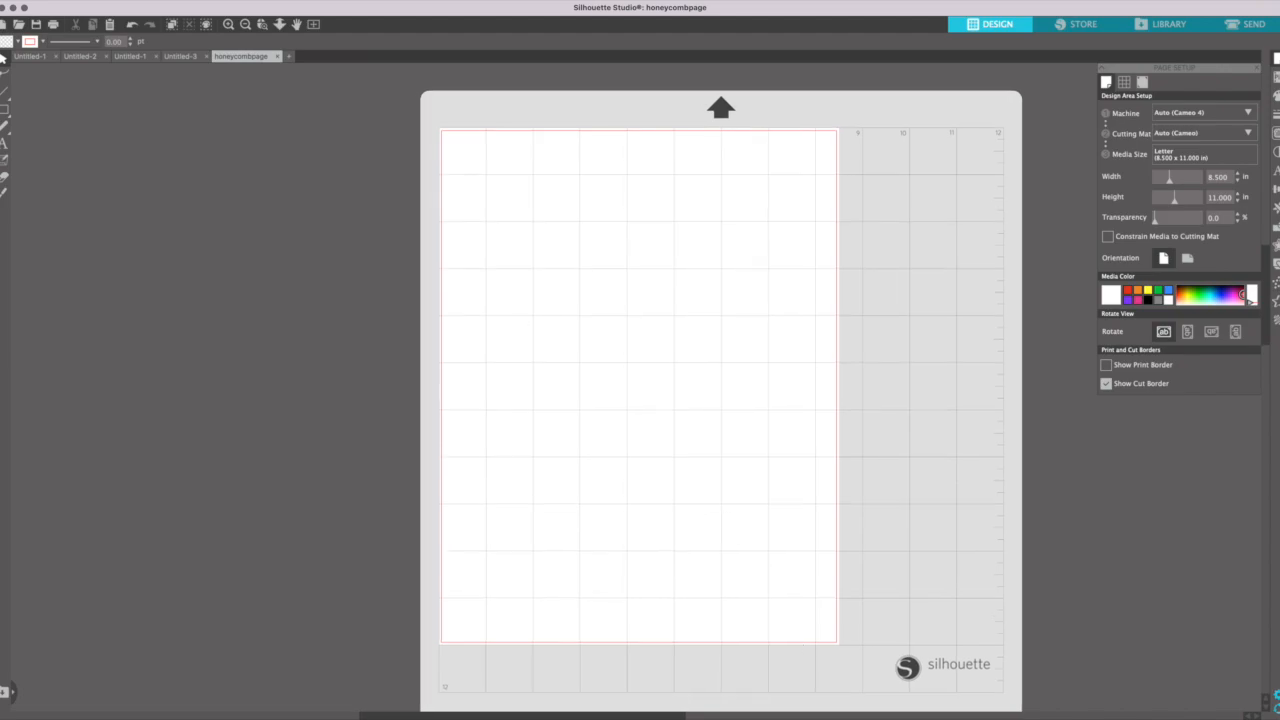
pyautogui.click(88, 1)
pyautogui.click(97, 33)
pyautogui.doubleClick(594, 152)
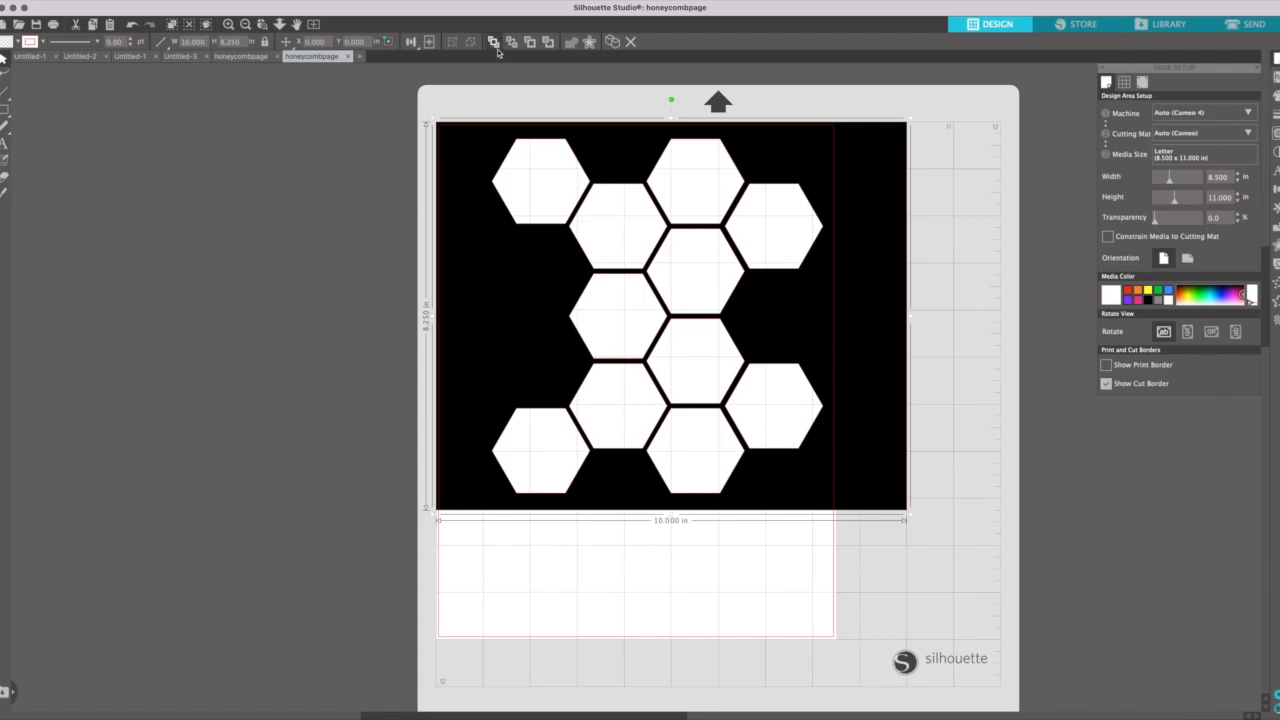
# Rotate the honeycomb image 90 degrees counterclockwise, center it on the letter-size page, and deselect it.
pyautogui.moveTo(670, 99); pyautogui.dragTo(407, 312)
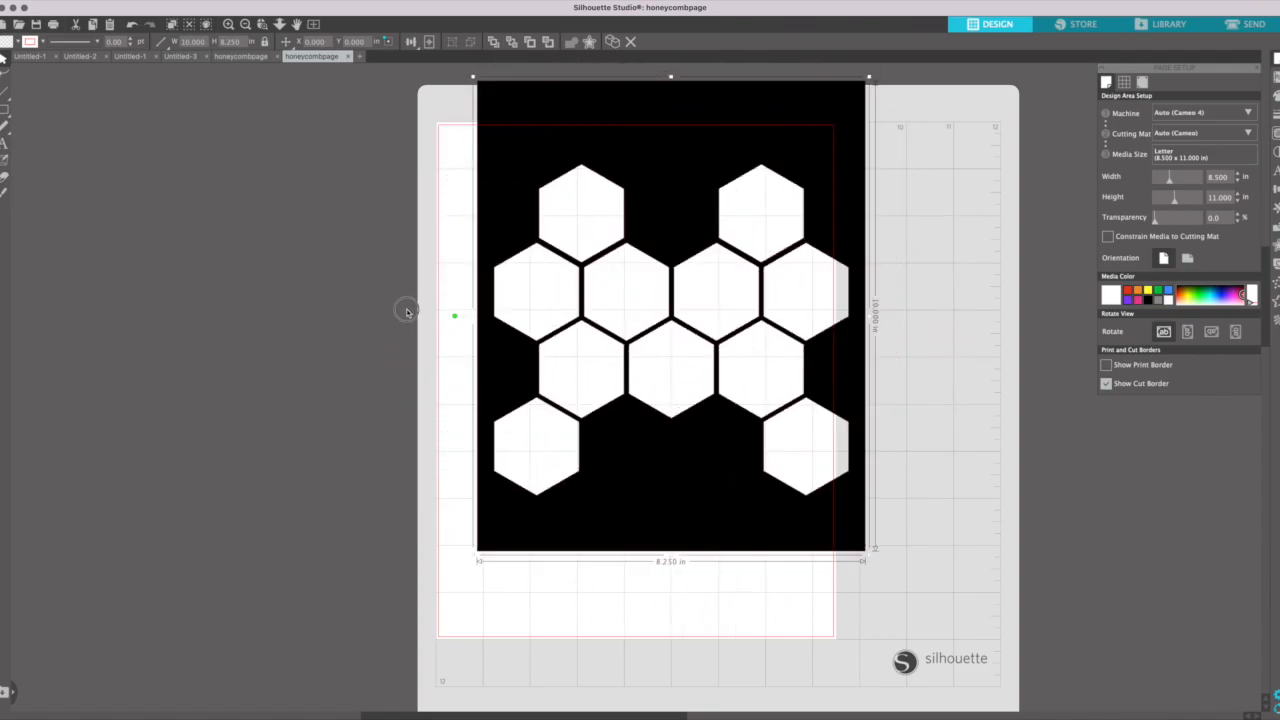
pyautogui.click(429, 41)
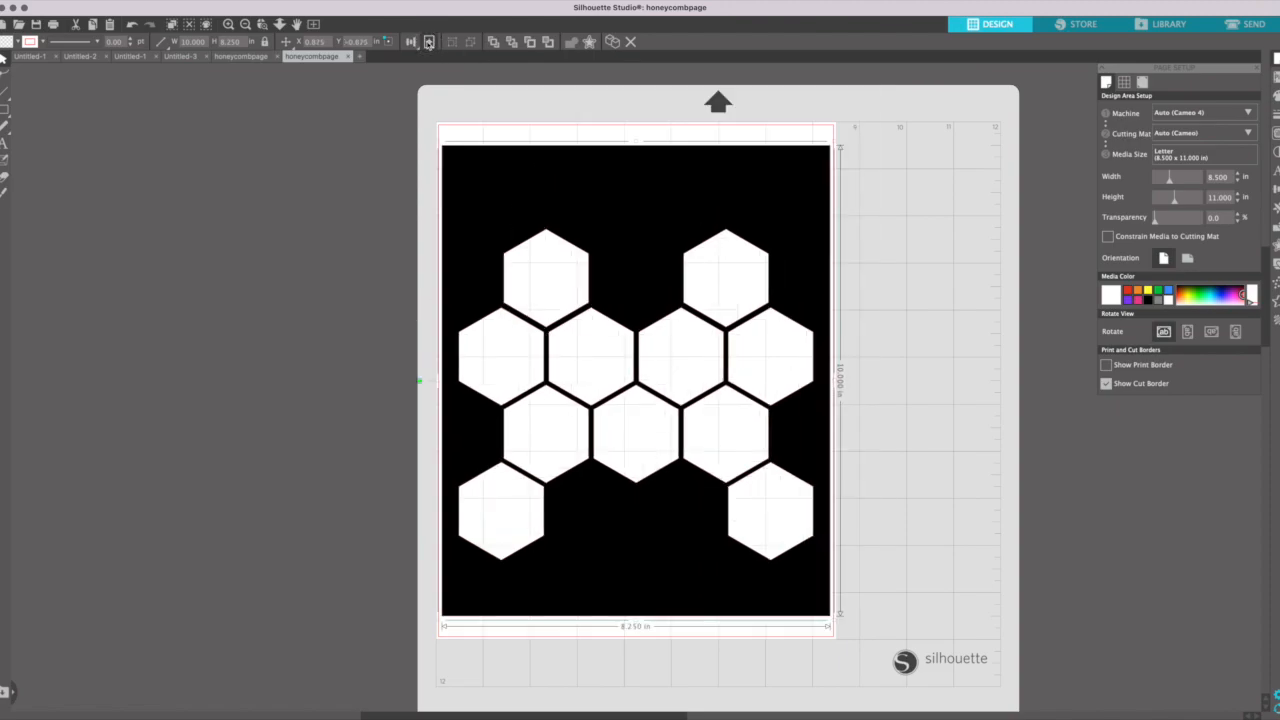
pyautogui.click(927, 290)
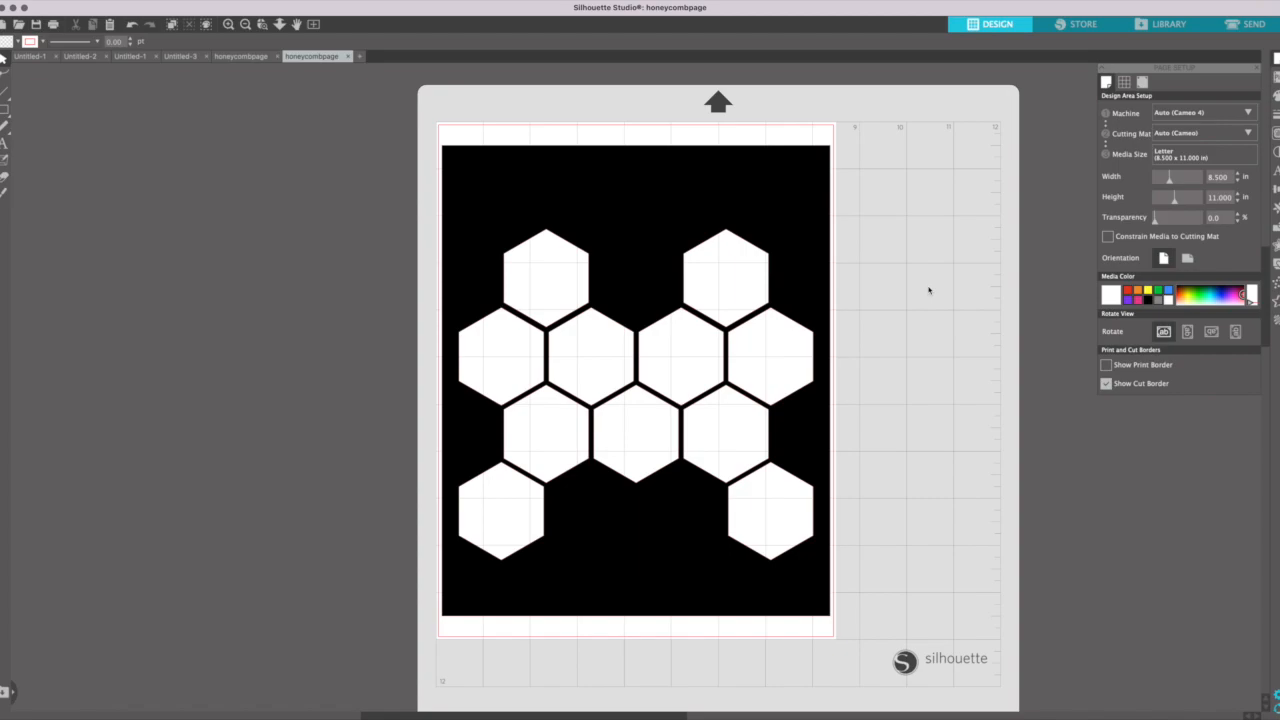